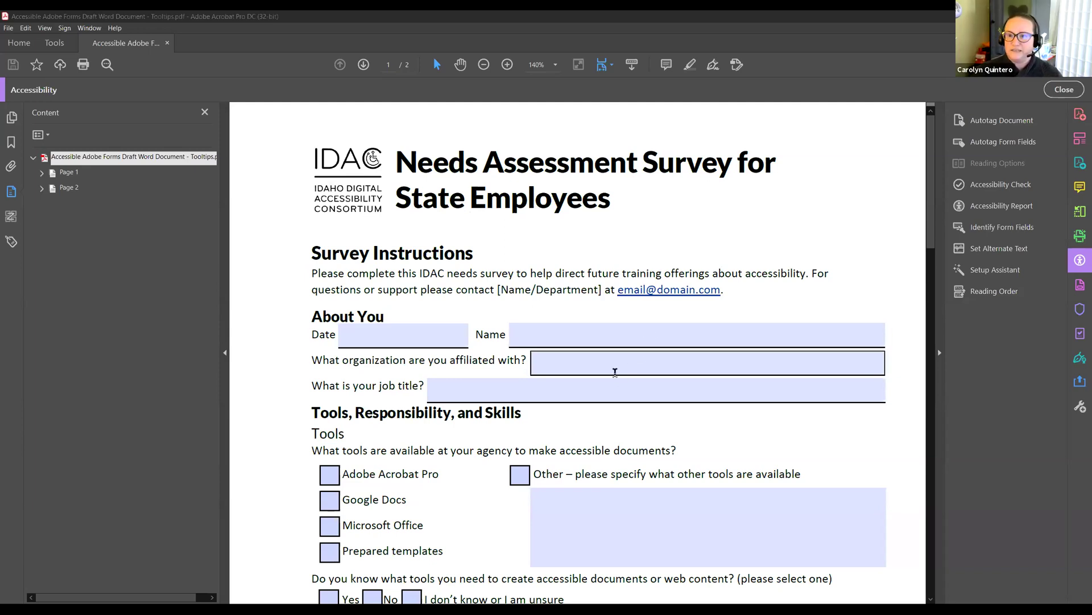
pyautogui.scroll(-3, 615, 372)
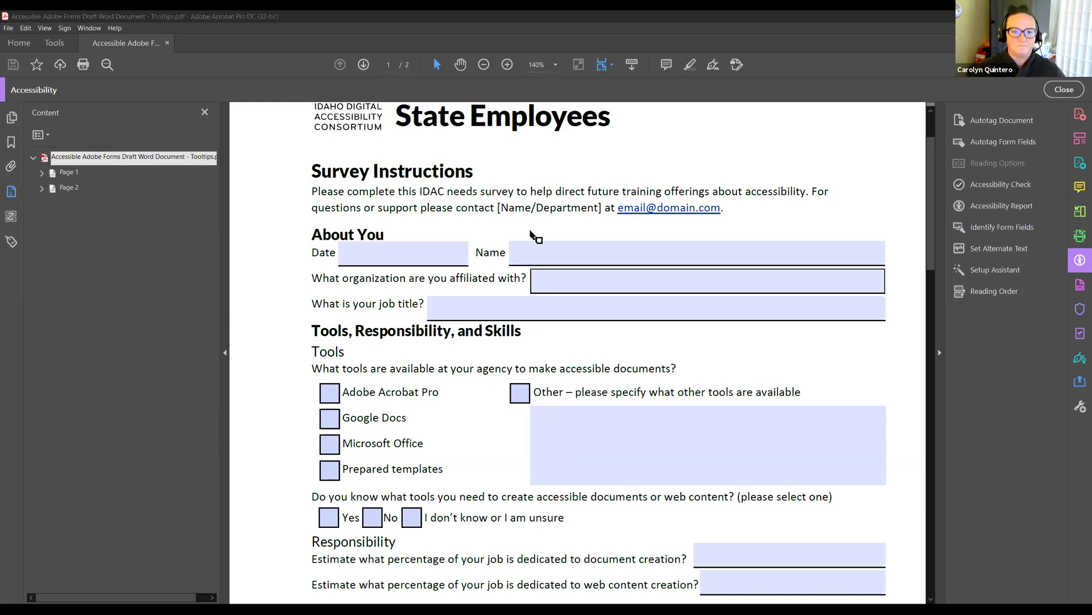
pyautogui.scroll(3, 534, 236)
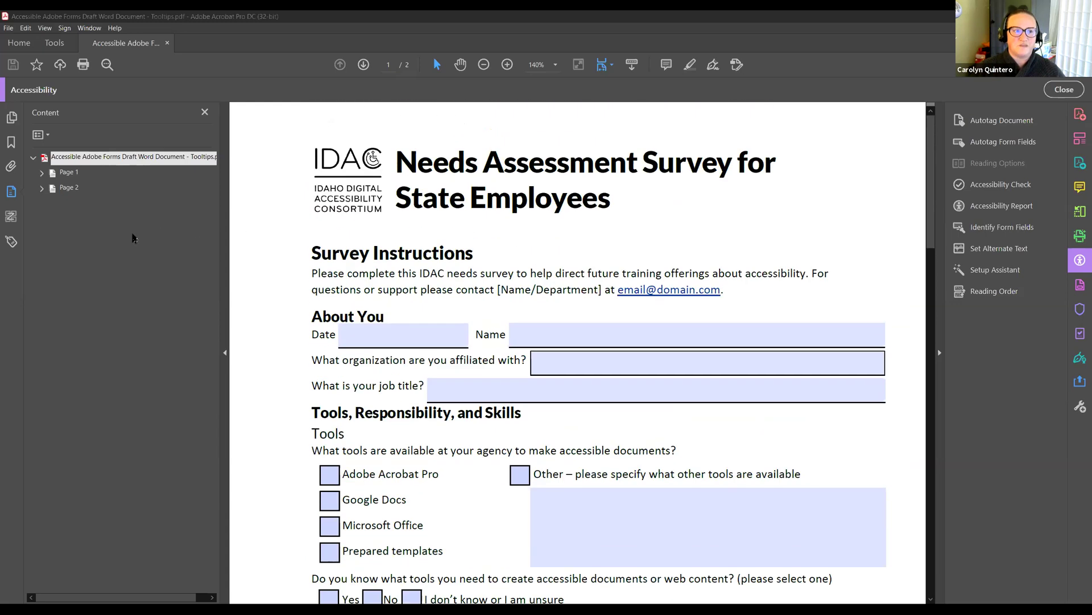
pyautogui.click(12, 243)
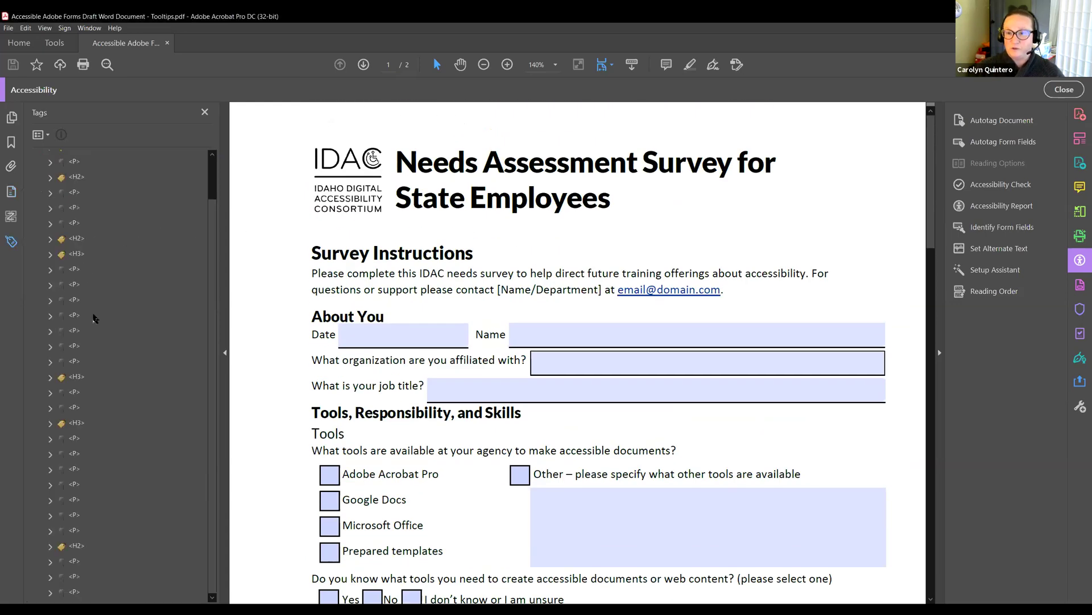
pyautogui.click(10, 193)
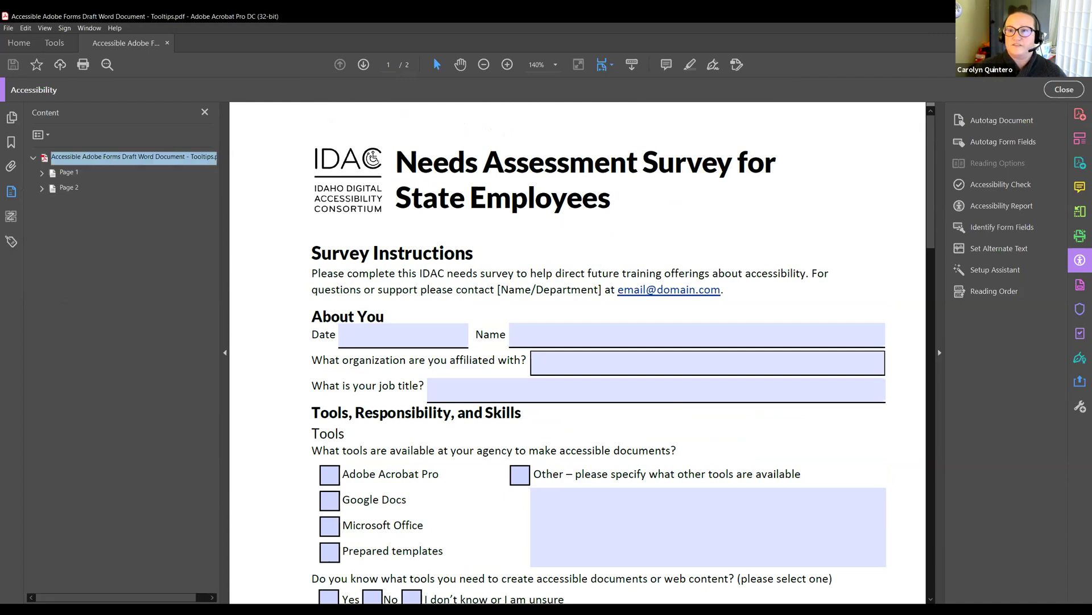
# Try selecting the Date field with the Reading Order tool, and close the tool
pyautogui.click(1072, 261)
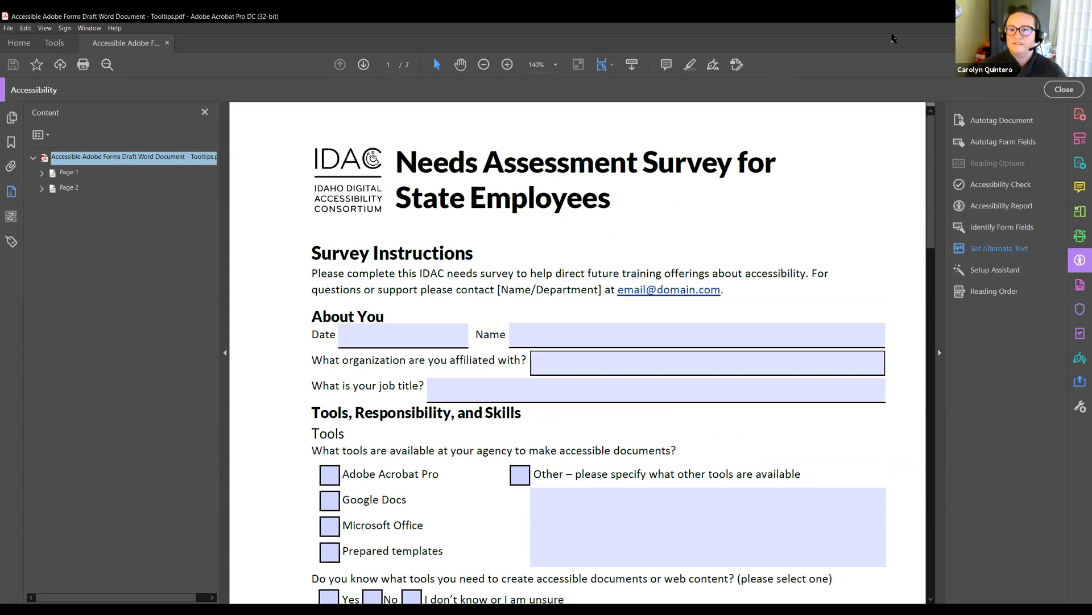
pyautogui.click(994, 291)
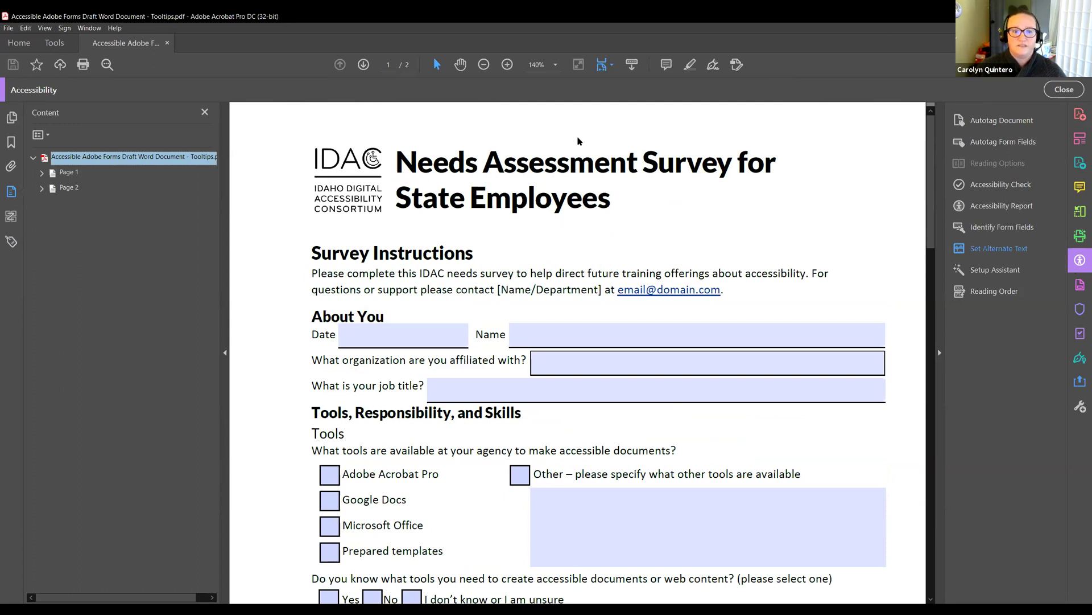
pyautogui.click(453, 345)
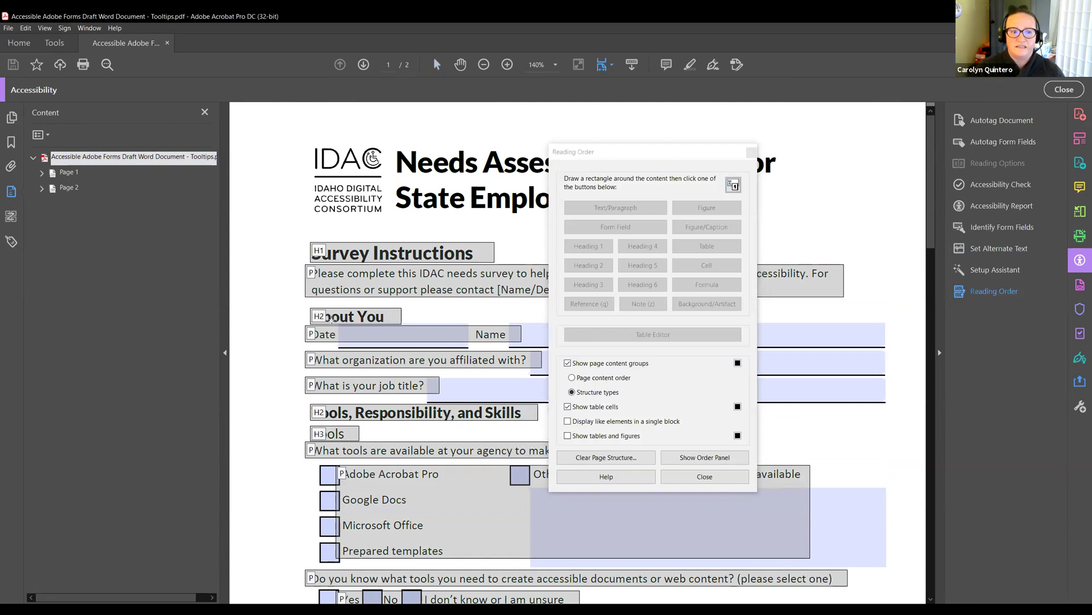
pyautogui.moveTo(334, 322); pyautogui.dragTo(475, 348)
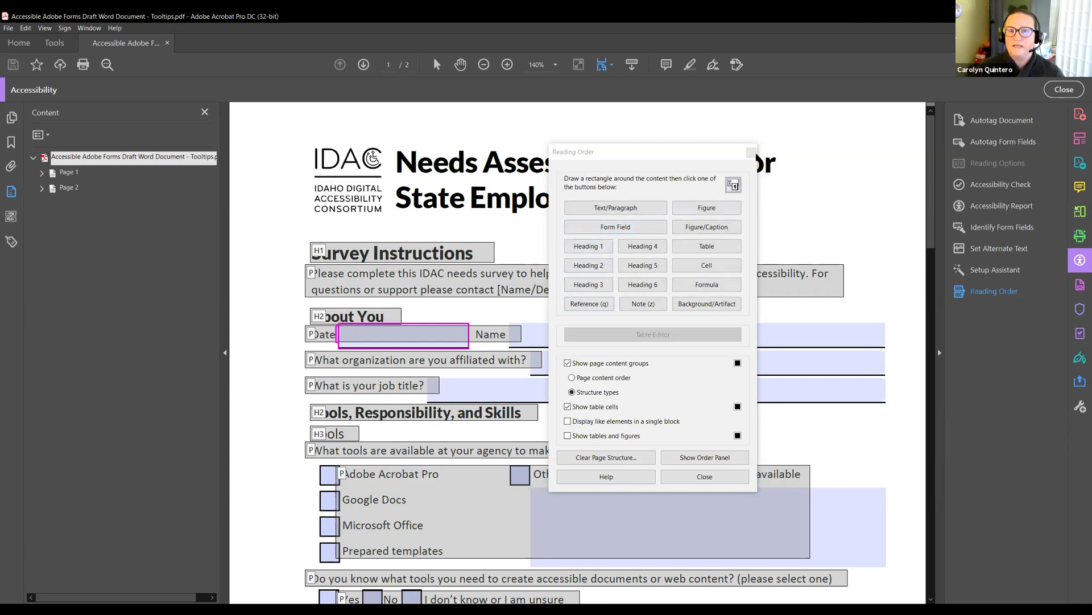
pyautogui.click(752, 152)
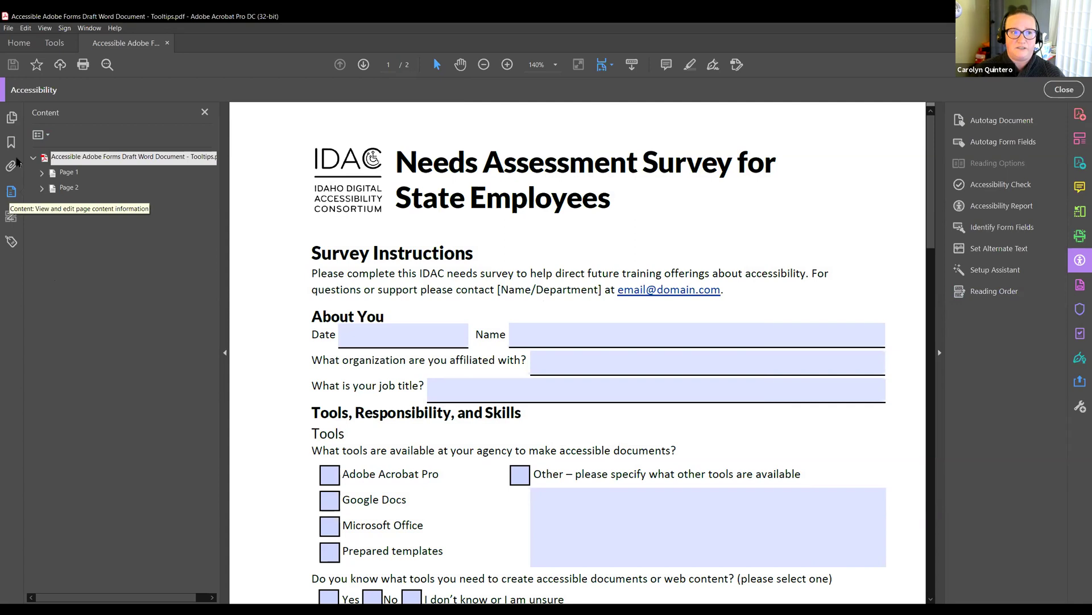
pyautogui.click(45, 28)
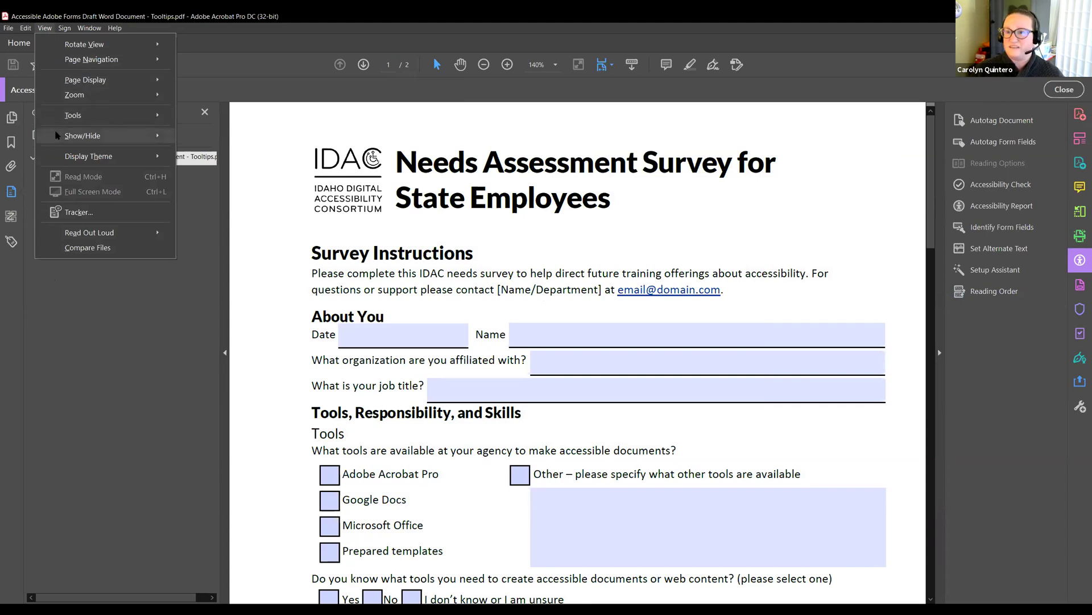
pyautogui.click(231, 69)
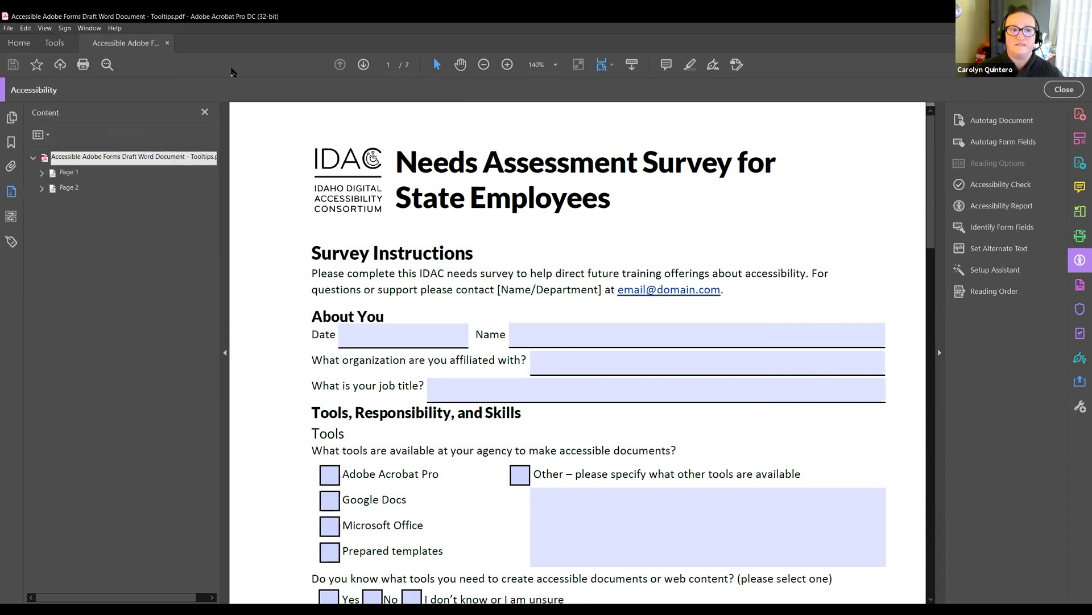
# Find unmarked annotations across the whole document, keeping the Date field in view
pyautogui.click(42, 135)
pyautogui.click(63, 291)
pyautogui.click(507, 277)
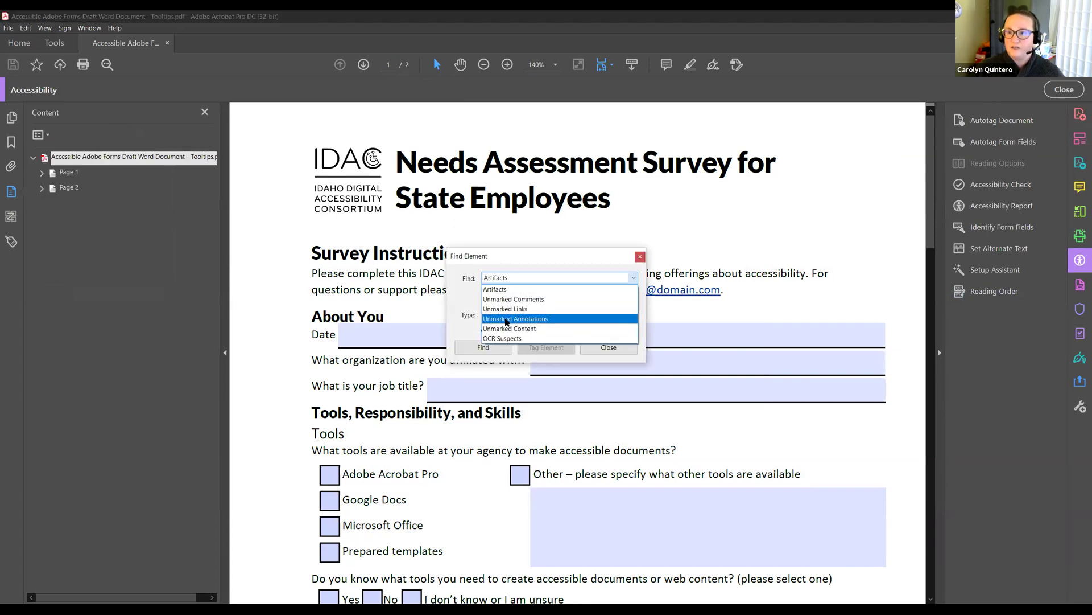
pyautogui.click(505, 320)
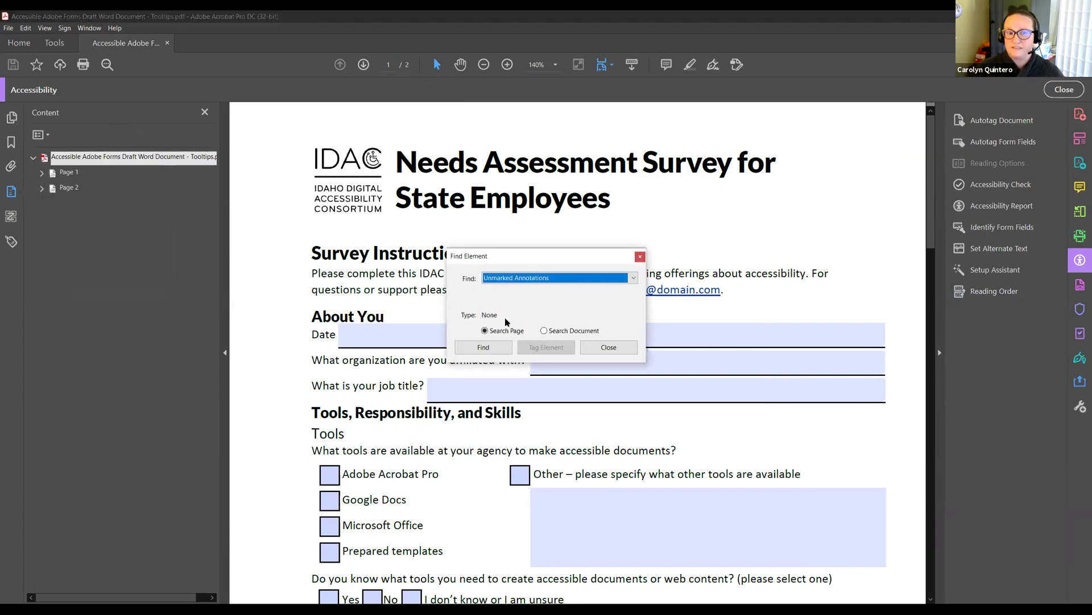
pyautogui.click(562, 332)
pyautogui.click(483, 347)
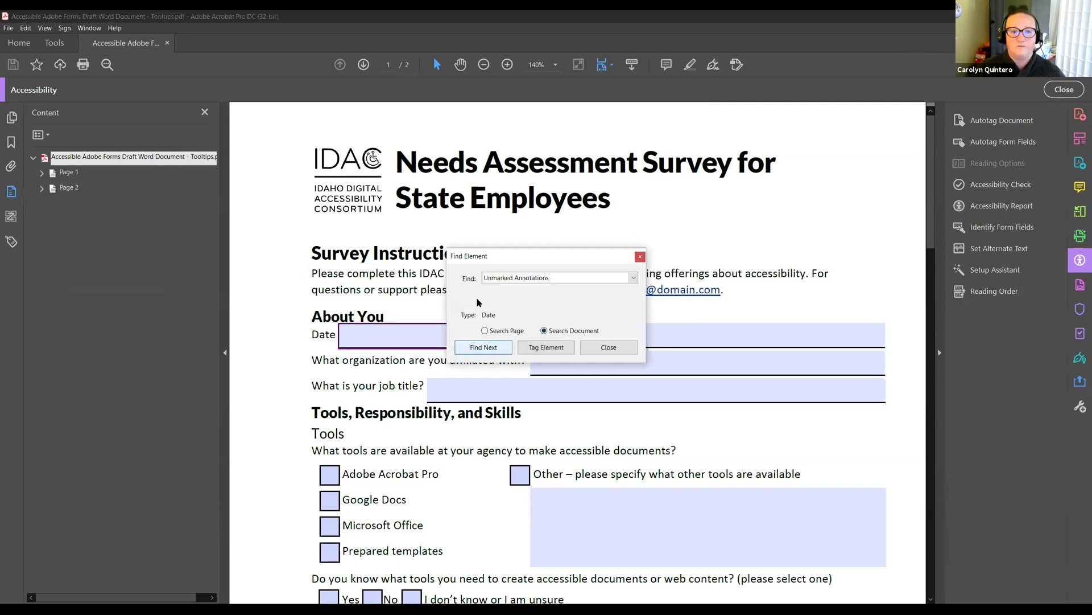
pyautogui.moveTo(532, 258); pyautogui.dragTo(543, 185)
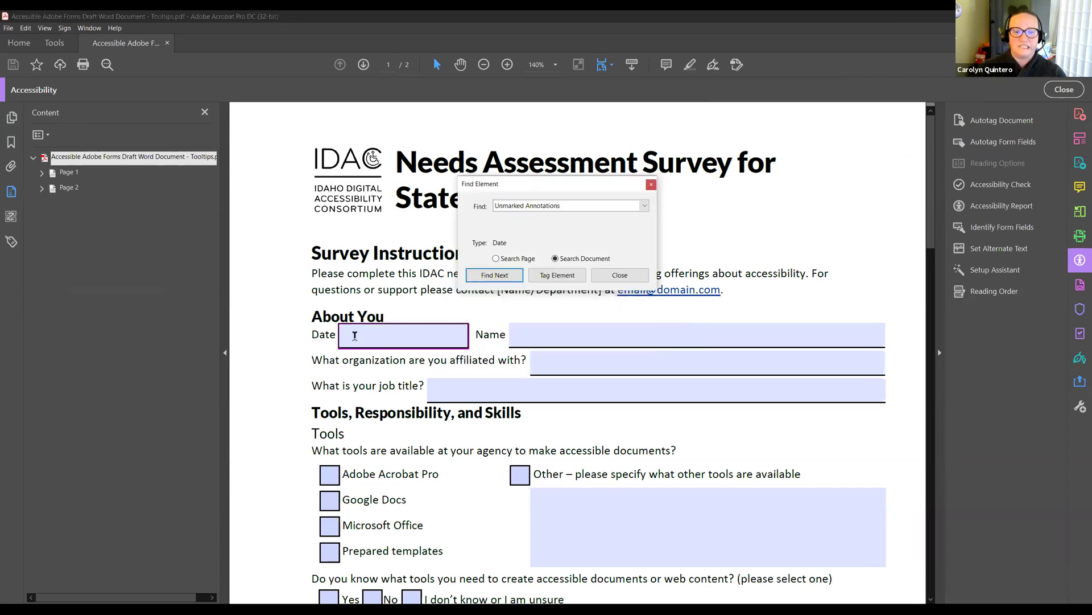
# Tag the found Date field as a Form element with the title "Date"
pyautogui.click(556, 276)
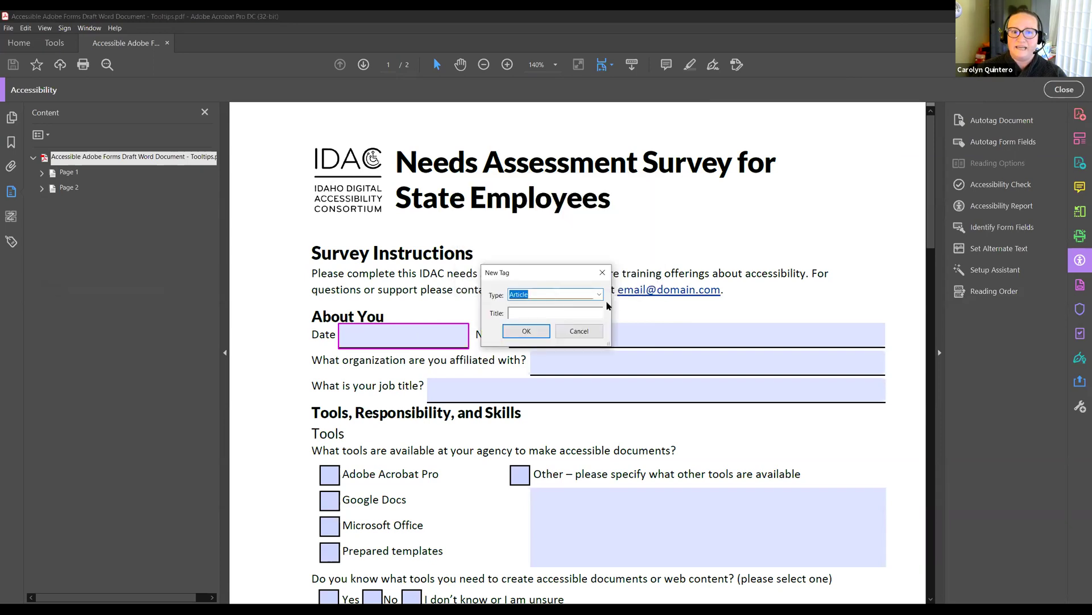
pyautogui.click(600, 294)
pyautogui.scroll(-1, 551, 361)
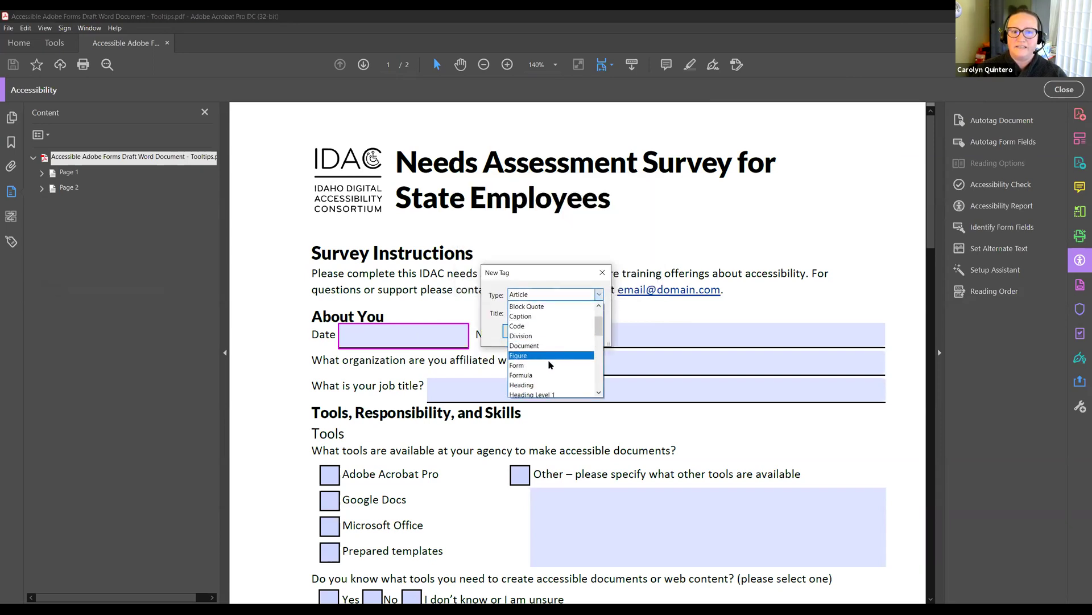
pyautogui.click(550, 364)
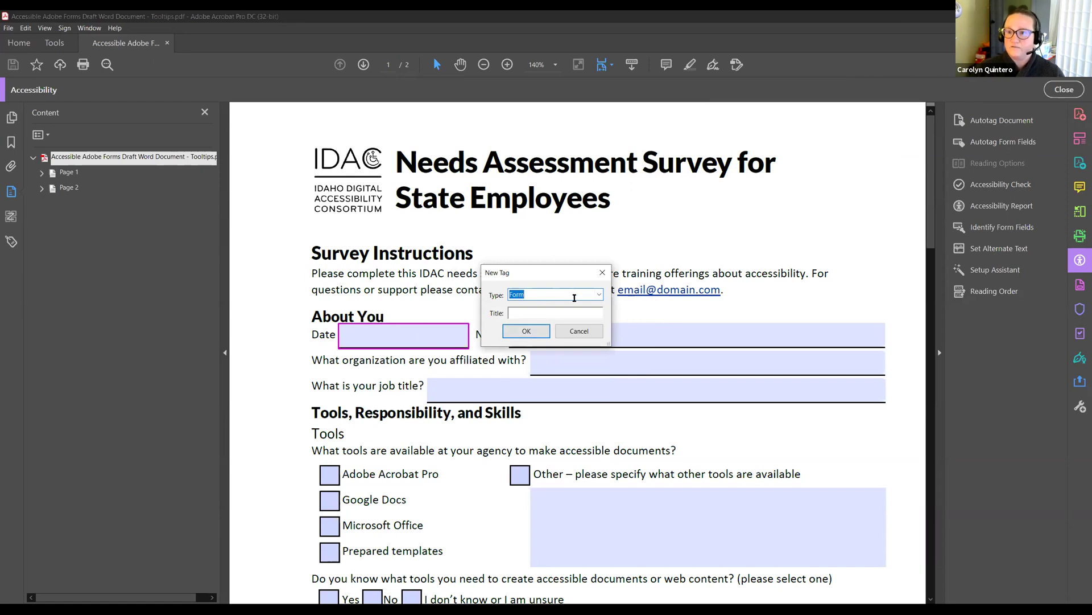
pyautogui.click(552, 312)
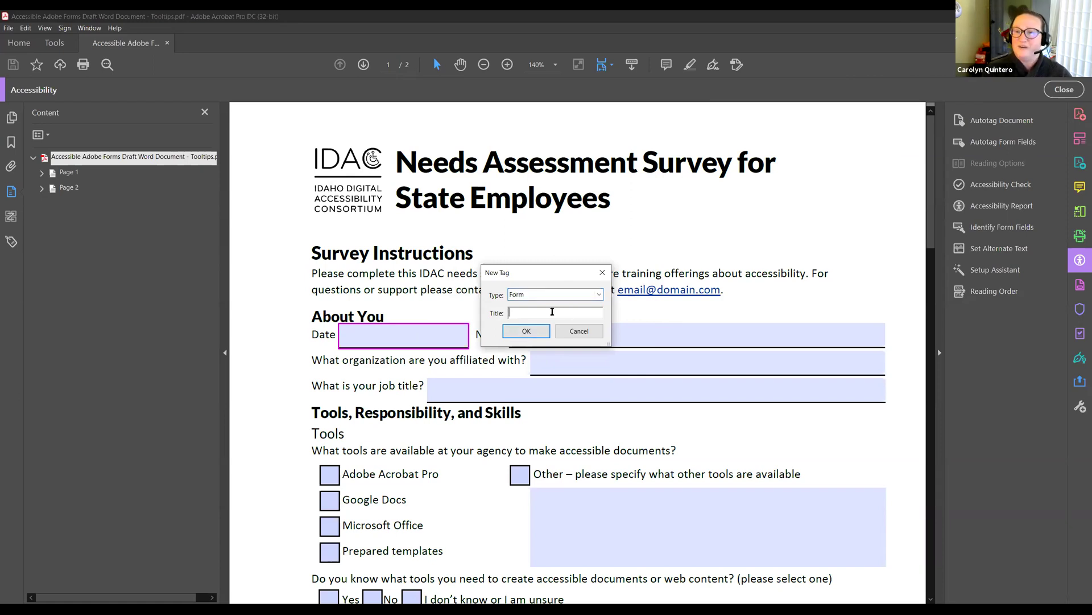
pyautogui.write('Date')
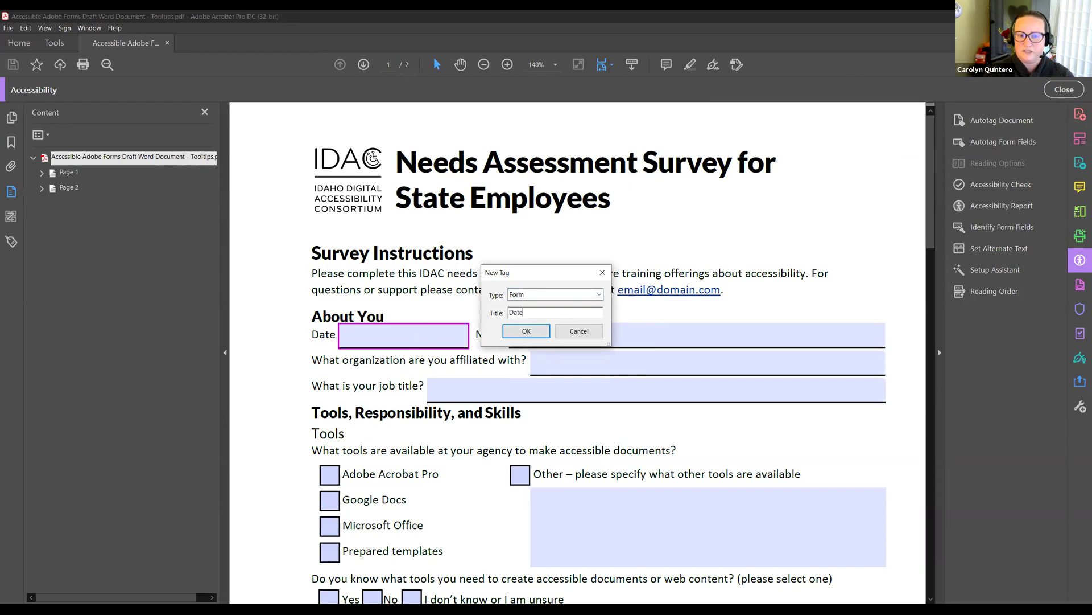
pyautogui.click(520, 330)
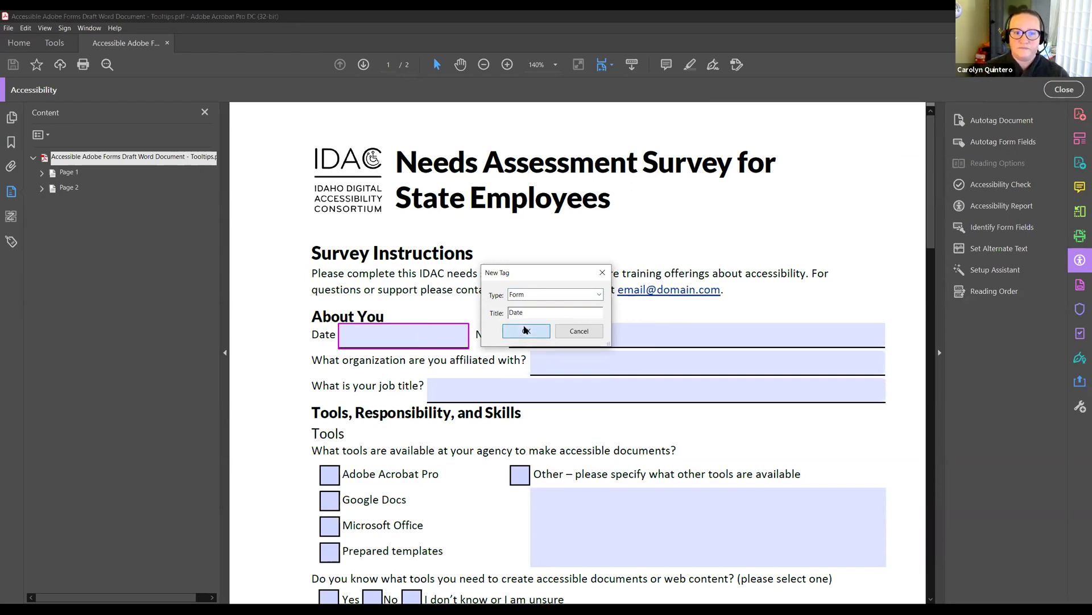
# Tag the Name field as a Form element with the title "Name"
pyautogui.click(555, 276)
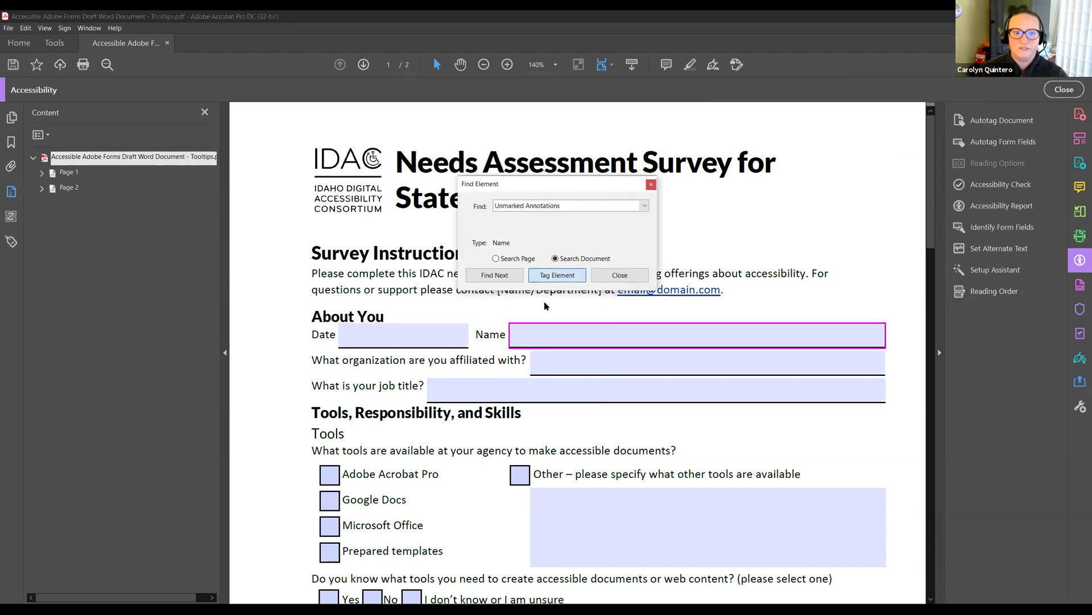
pyautogui.write('Name')
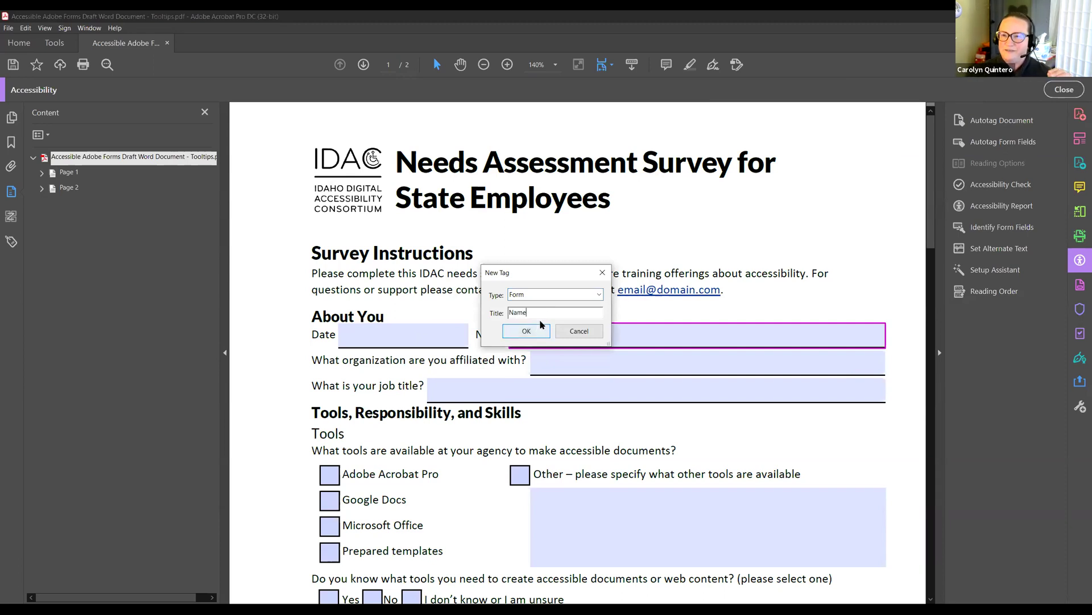
pyautogui.click(522, 331)
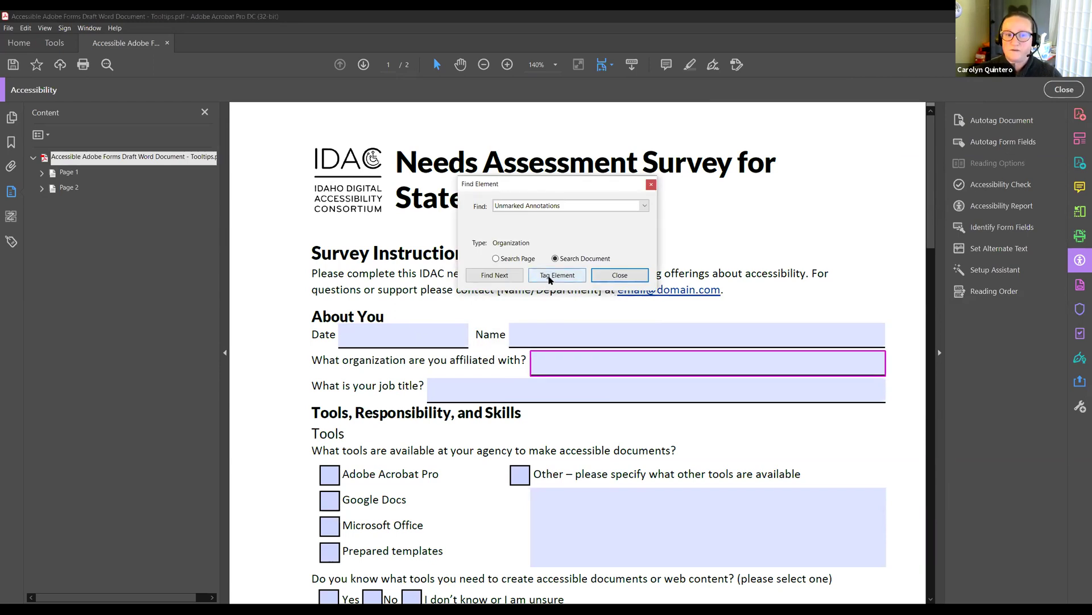
# Tag the organization field as a Form element without a title and the job title field as Form titled "Job Title"
pyautogui.click(551, 278)
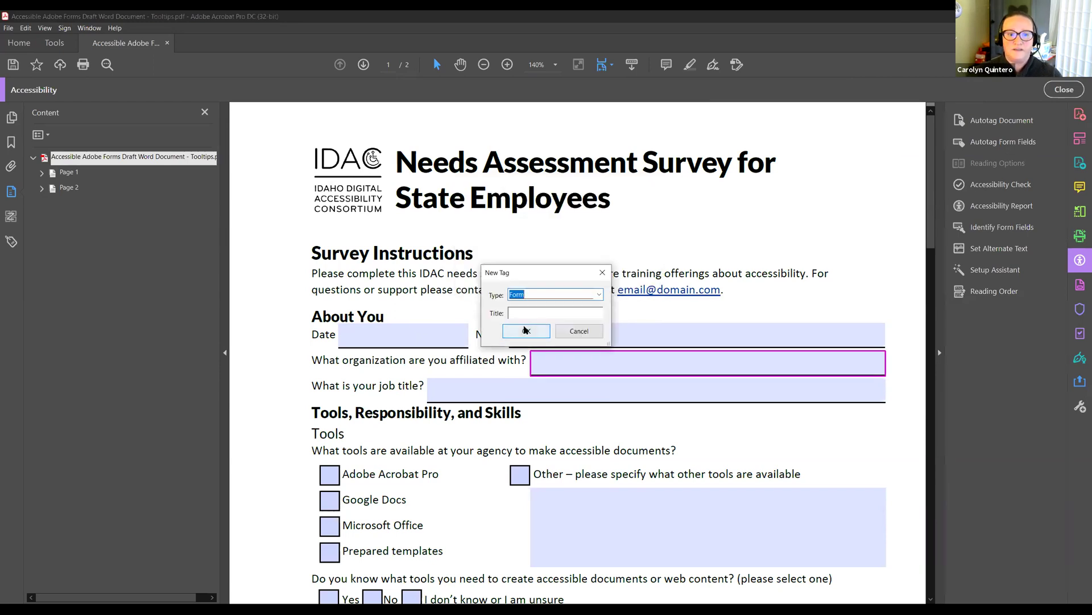
pyautogui.click(526, 330)
pyautogui.click(551, 275)
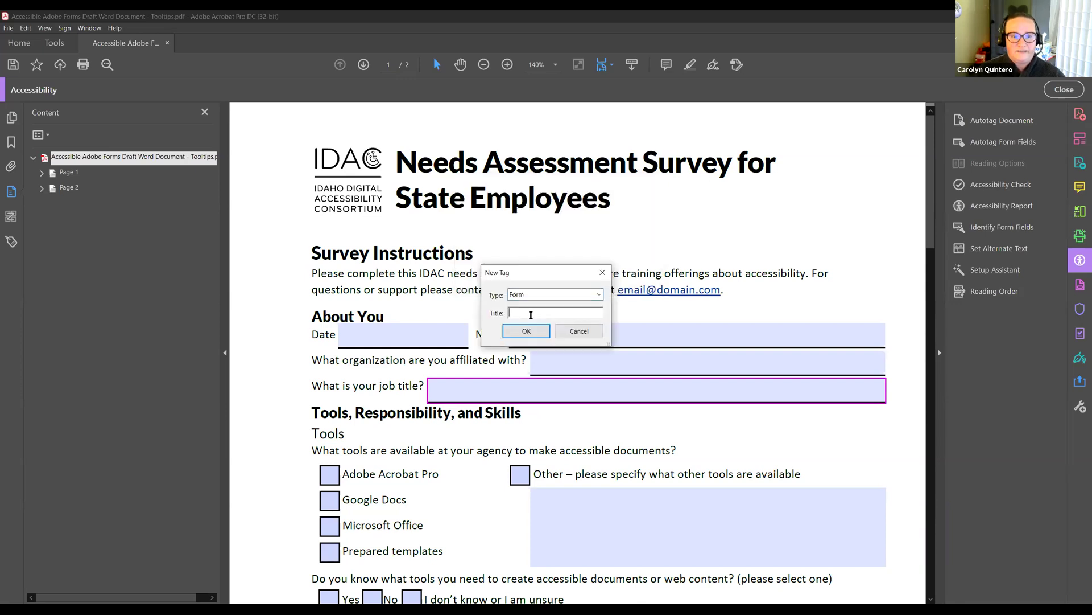
pyautogui.write('Job Title')
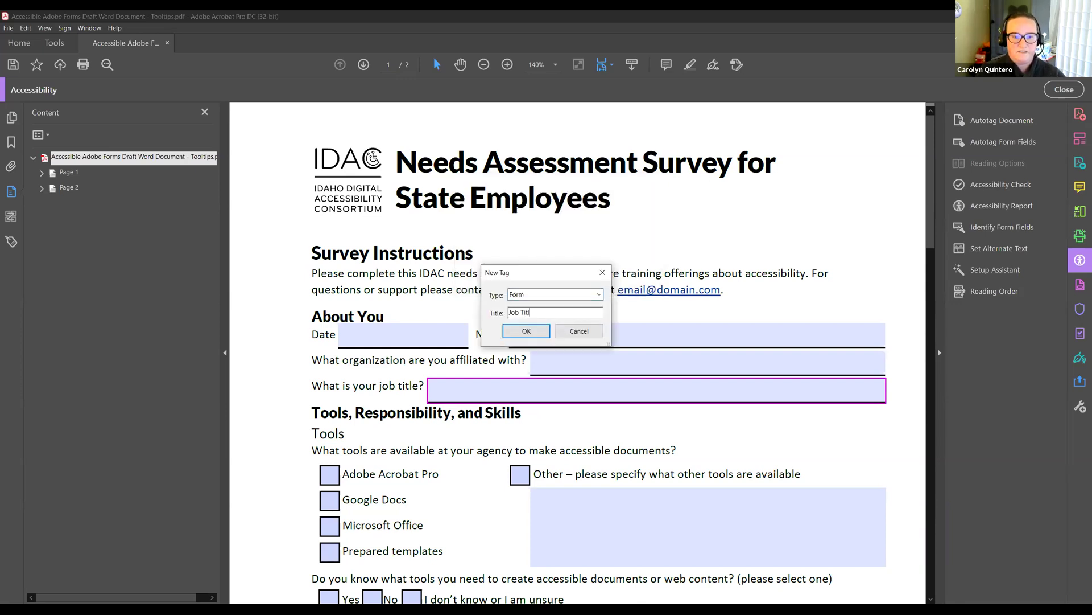
pyautogui.click(508, 333)
# Tag the Adobe Acrobat Pro checkbox as a Form element with the title "Tools Adobe"
pyautogui.click(564, 275)
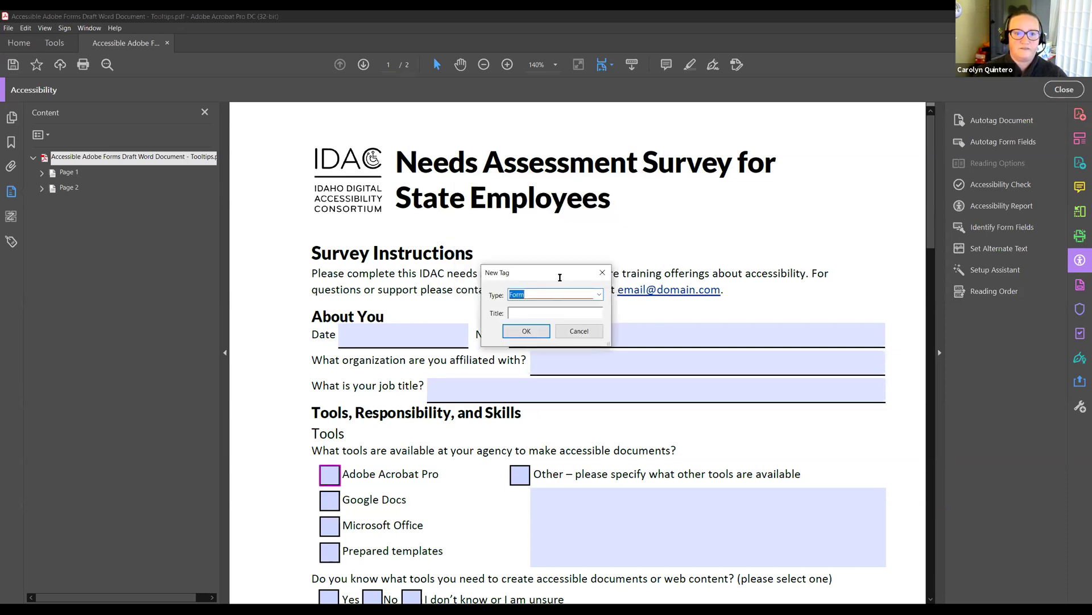
pyautogui.write('Tootle')
pyautogui.press('BackSpace')
pyautogui.press('BackSpace')
pyautogui.press('BackSpace')
pyautogui.write('ls Adobe')
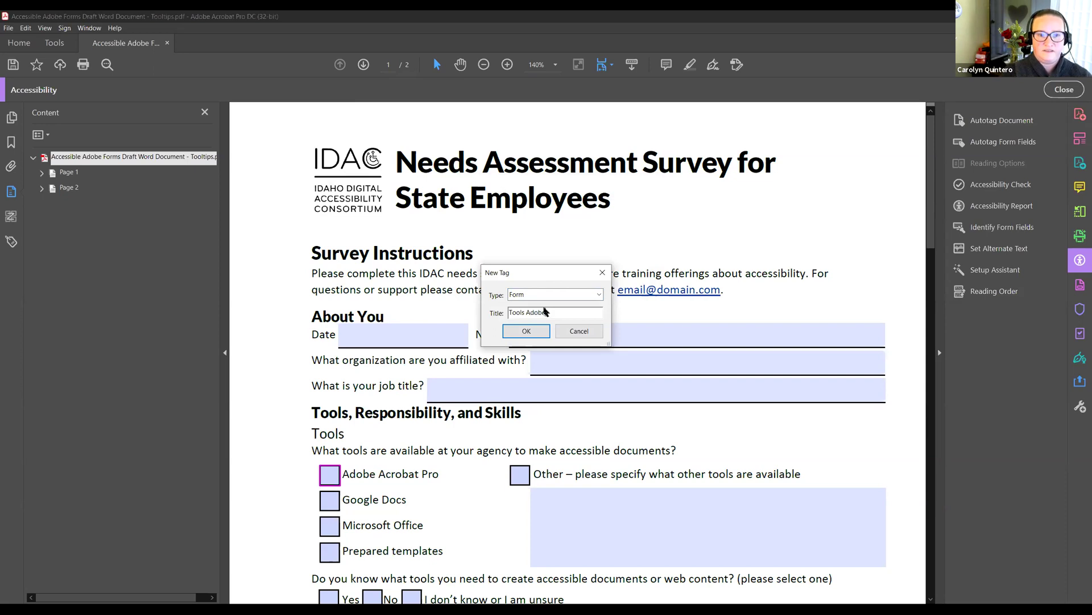
pyautogui.press('Return')
# Tag the Google Docs checkbox as a Form element with the title "Tools Google"
pyautogui.press('Return')
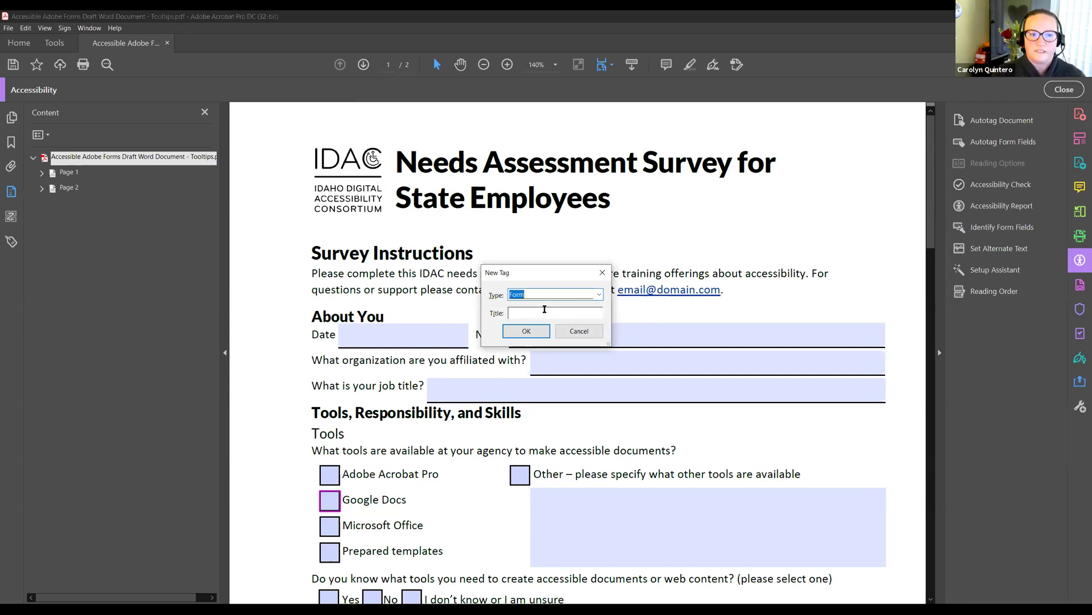
pyautogui.click(545, 312)
pyautogui.write('Tools Google')
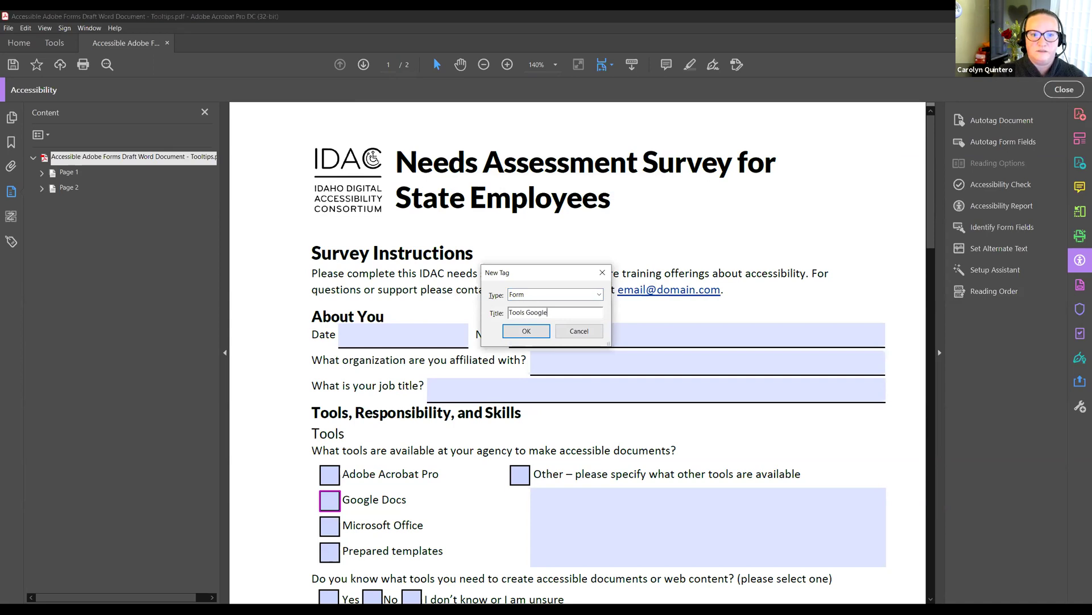
pyautogui.press('Return')
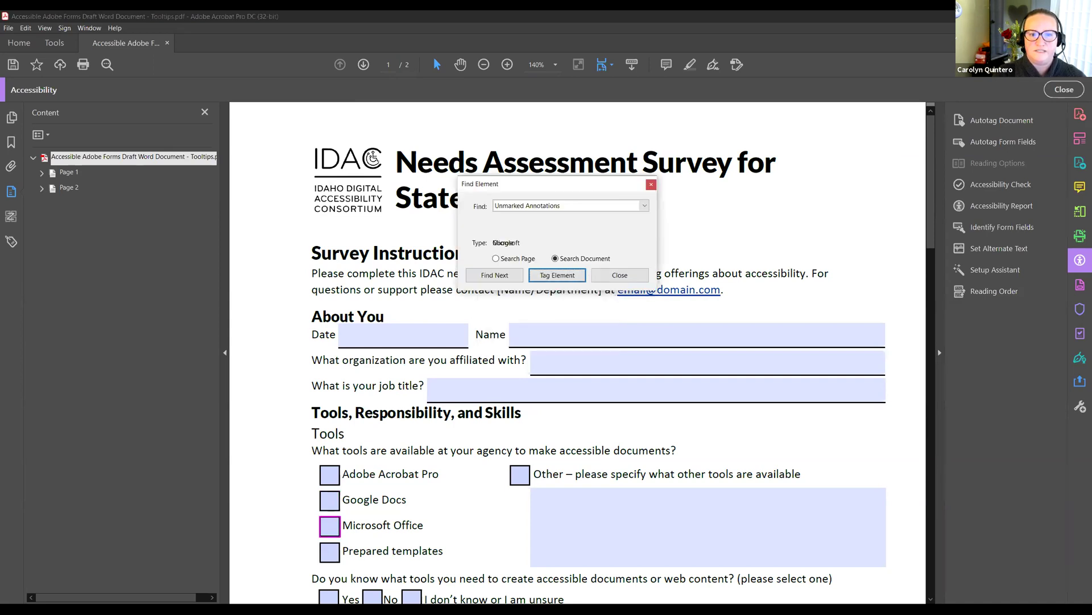
# Tag the Microsoft Office checkbox as a Form element with the title "Tools Microsoft"
pyautogui.press('Return')
pyautogui.click(545, 311)
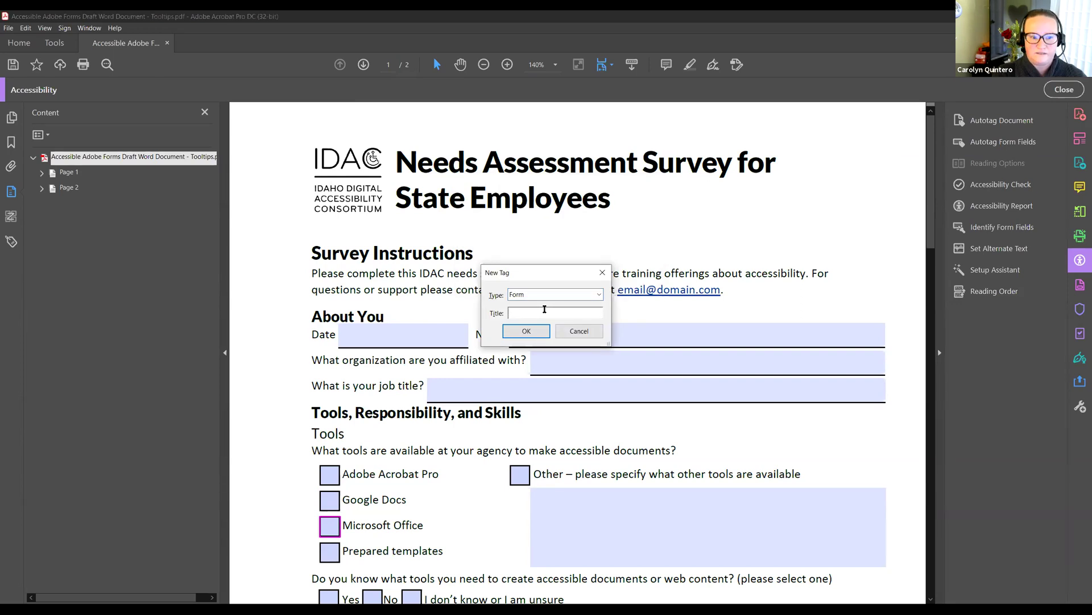
pyautogui.write('Tools M')
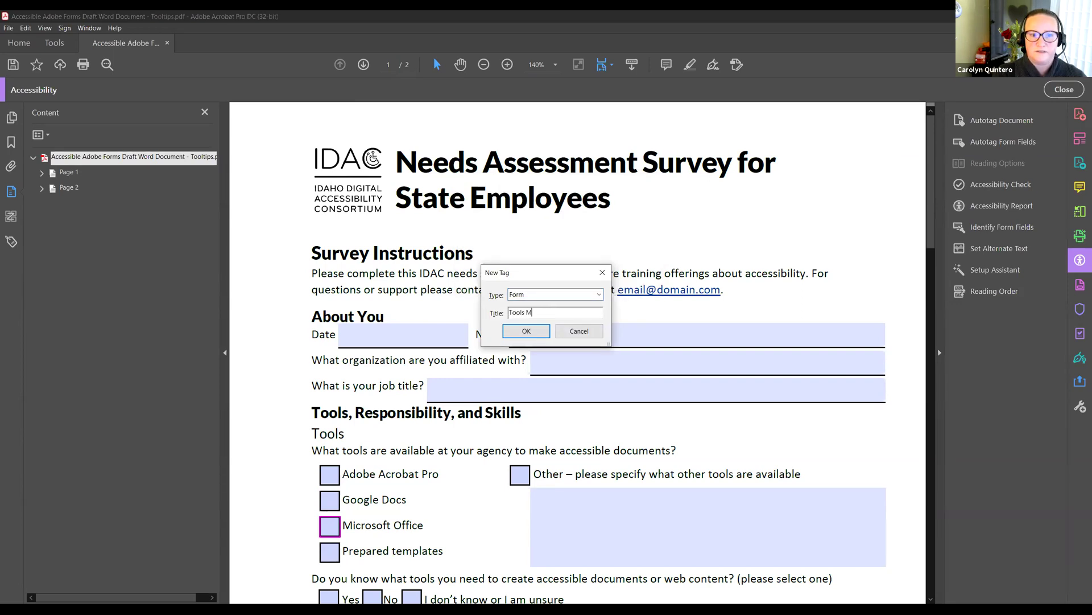
pyautogui.write('icrosoft')
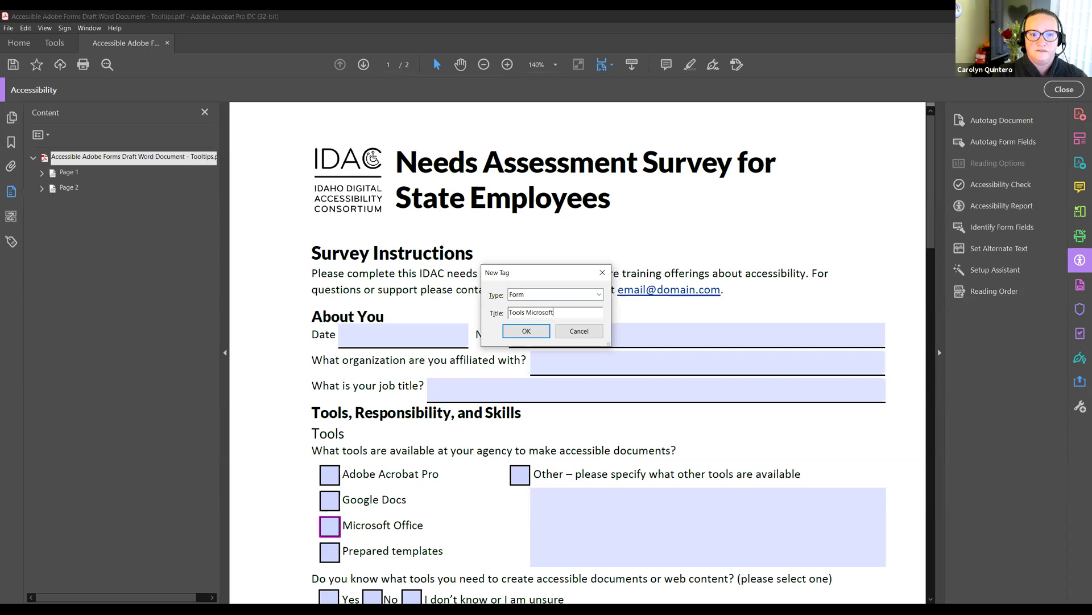
pyautogui.press('Return')
# Tag the Prepared templates checkbox as a Form element with the title "Tools Templates"
pyautogui.press('Return')
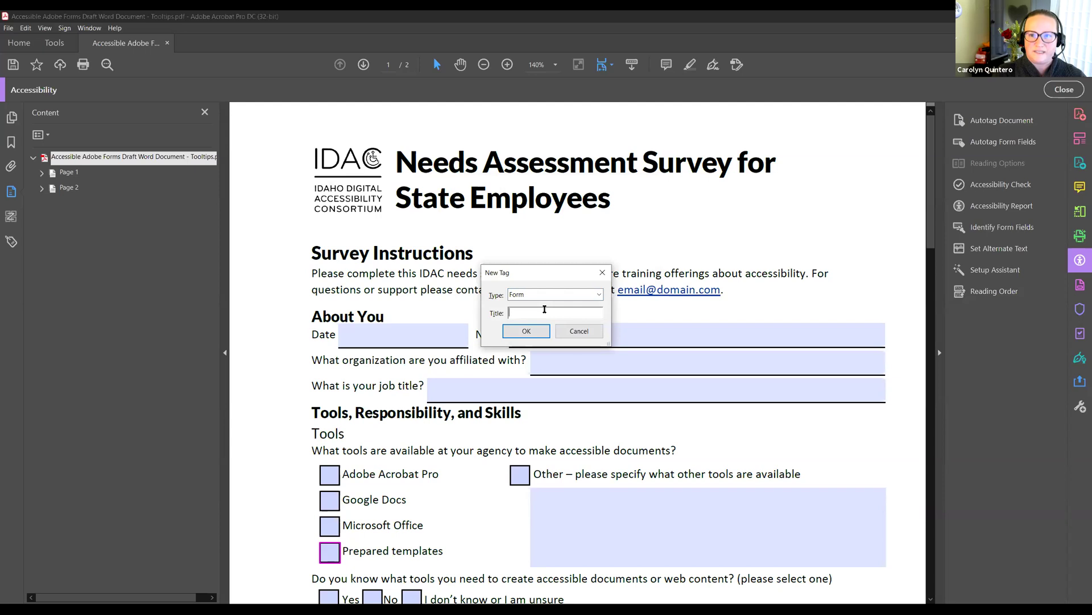
pyautogui.write('Tools')
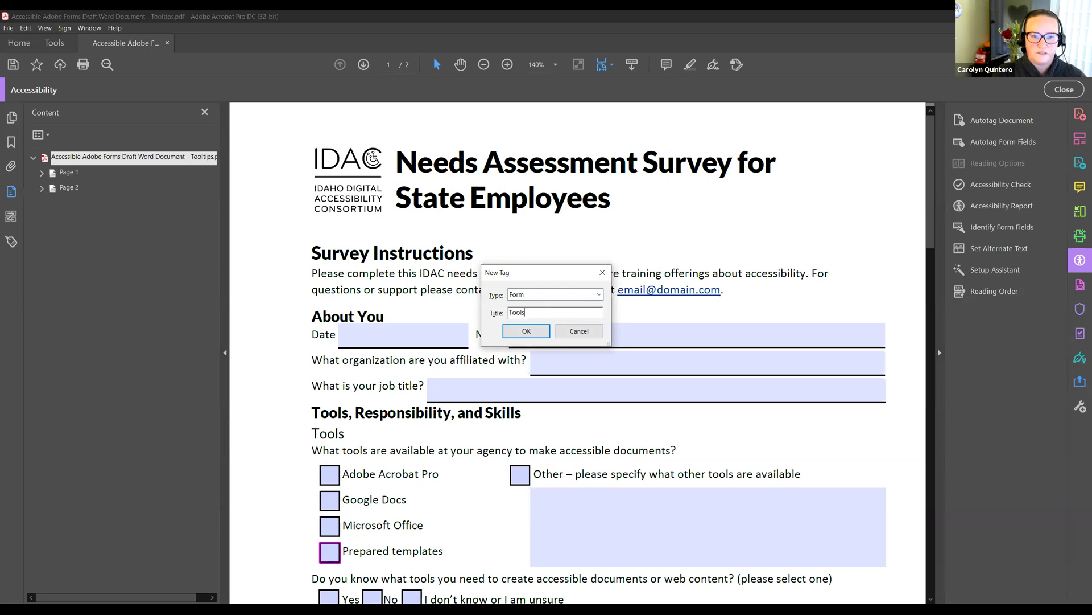
pyautogui.write(' Tomplates')
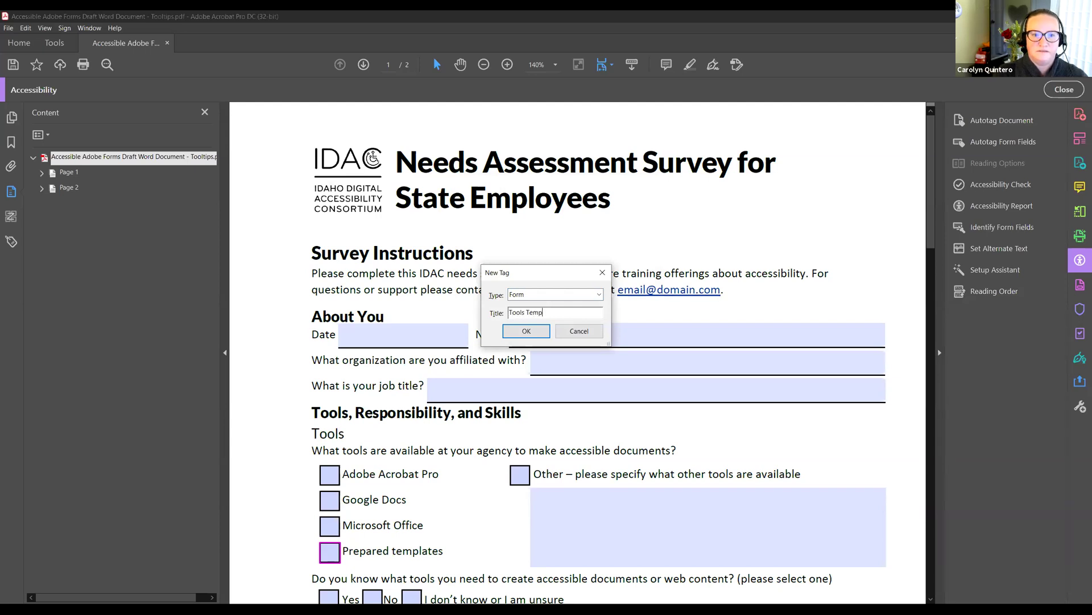
pyautogui.press('Return')
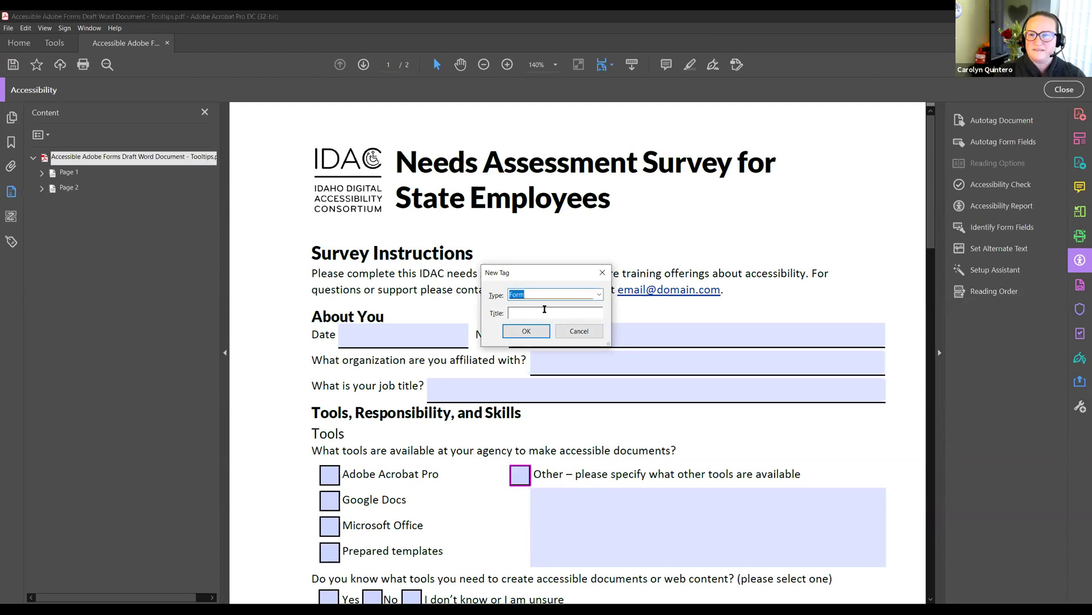
# Tag the Other checkbox under Tools as a Form element with the title "Tools Other"
pyautogui.click(544, 309)
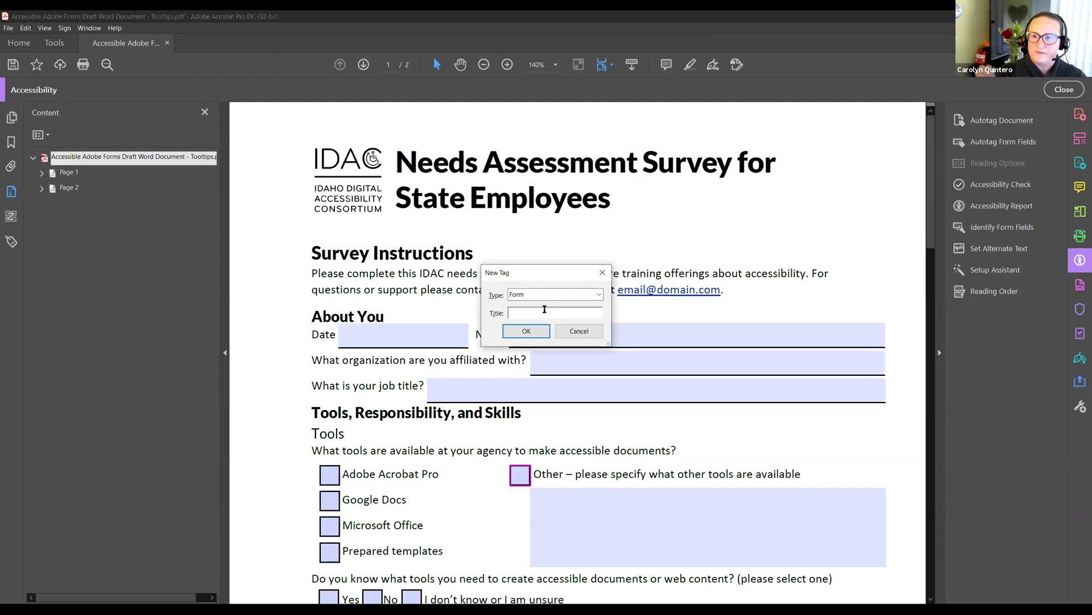
pyautogui.write('Othe')
pyautogui.write('Tools')
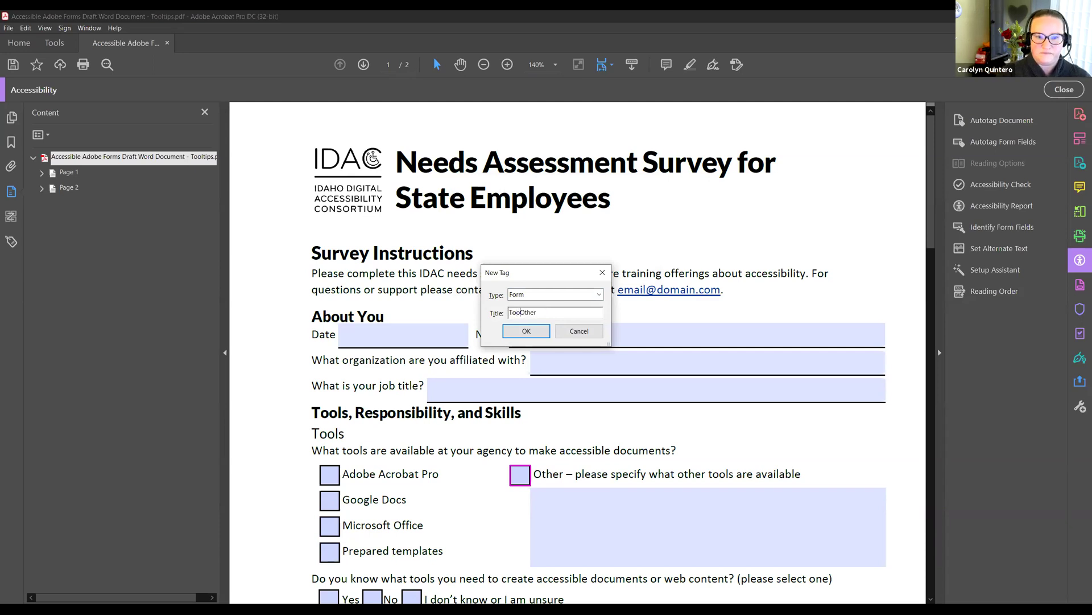
pyautogui.press('Return')
# Tag the text box for other available tools as a Form element with the title "Tools Other Text"
pyautogui.press('Return')
pyautogui.click(544, 309)
pyautogui.write('Tools ')
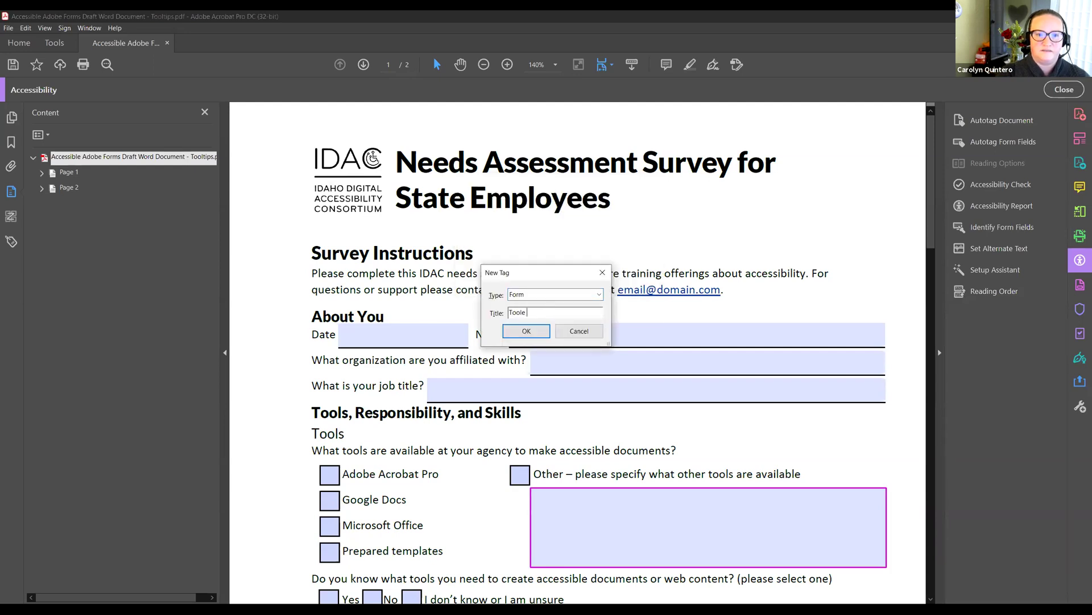
pyautogui.write('Other Text')
pyautogui.press('Return')
# Tag the Yes and No checkboxes of the needed-tools question as Form elements titled "Tools Yes" and "Tools No"
pyautogui.press('Return')
pyautogui.write('To')
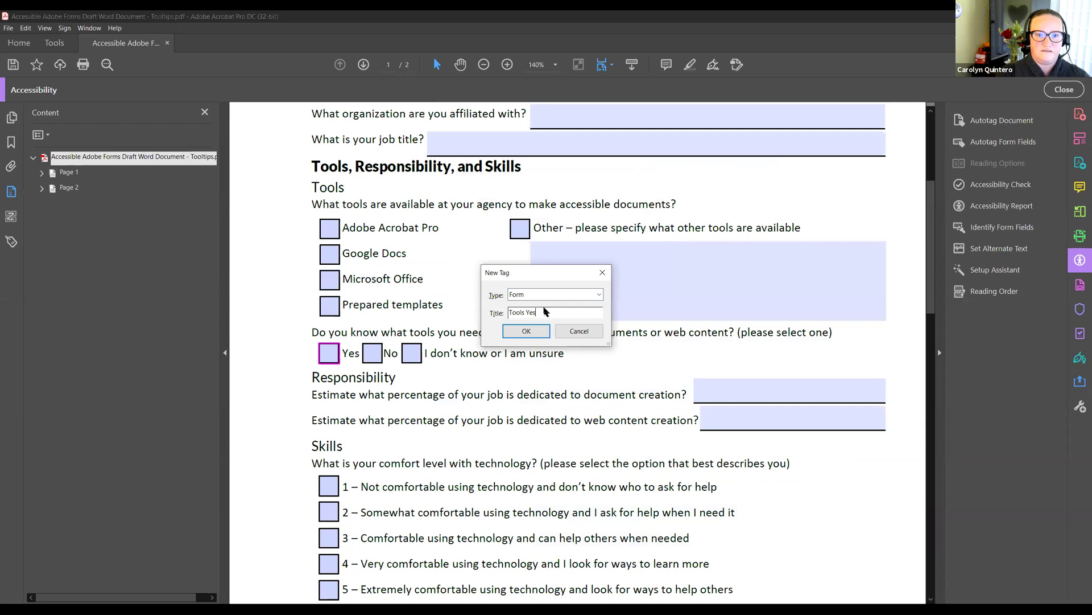
pyautogui.press('Return')
pyautogui.press('Return')
pyautogui.write('To')
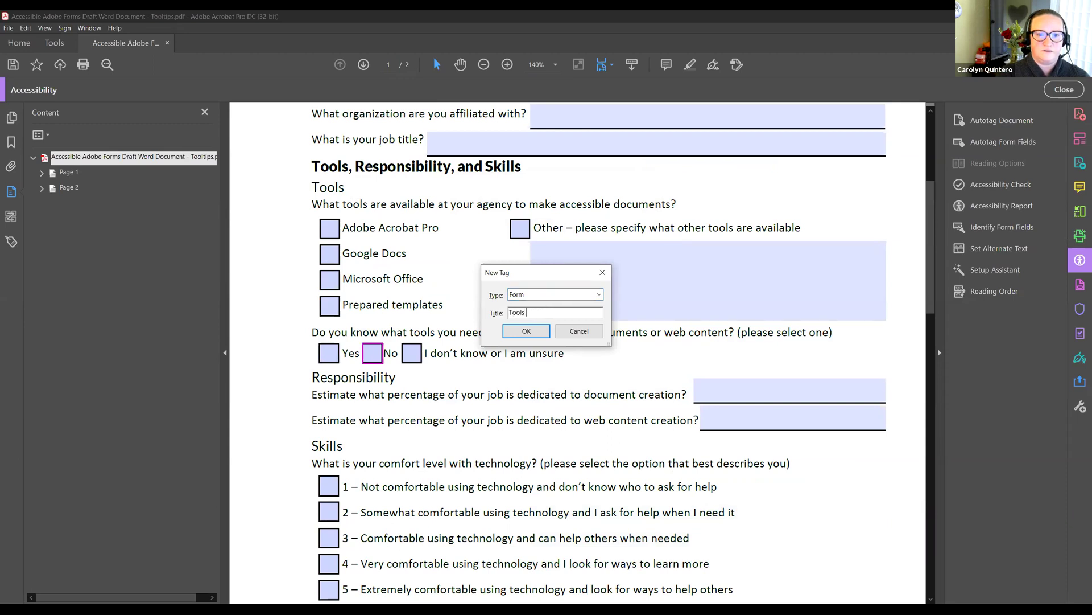
pyautogui.press('Return')
# Tag the "I don't know or I am unsure" checkbox as a Form element titled "Tools I don't know"
pyautogui.press('Return')
pyautogui.write("Tools I don't know")
pyautogui.press('Return')
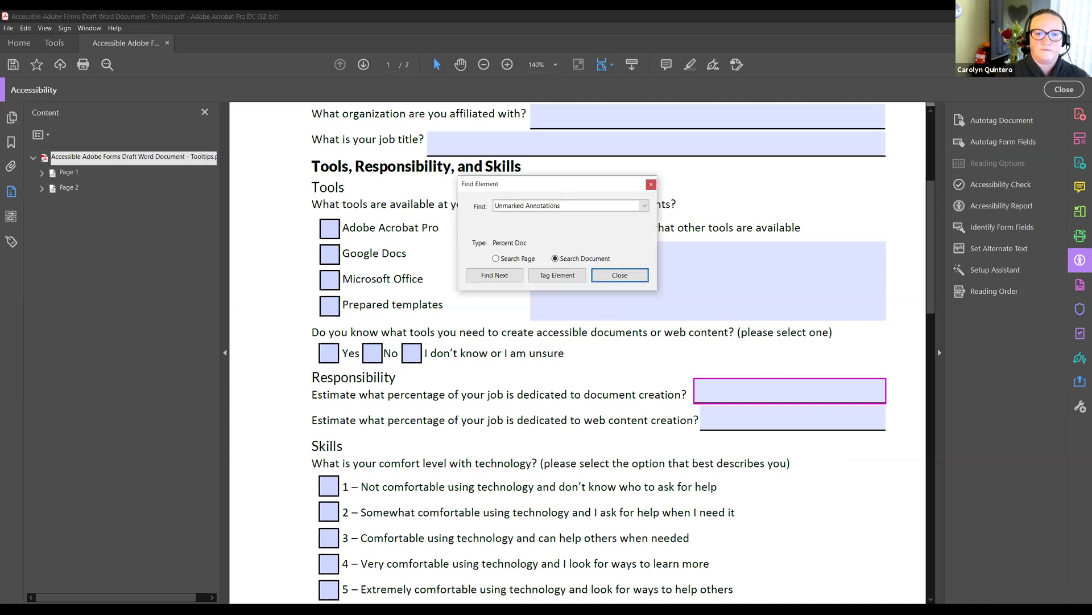
# Tag the document and web content creation percentage fields as Form elements titled "Percent document" and "Percent Web"
pyautogui.press('Return')
pyautogui.write('Percent')
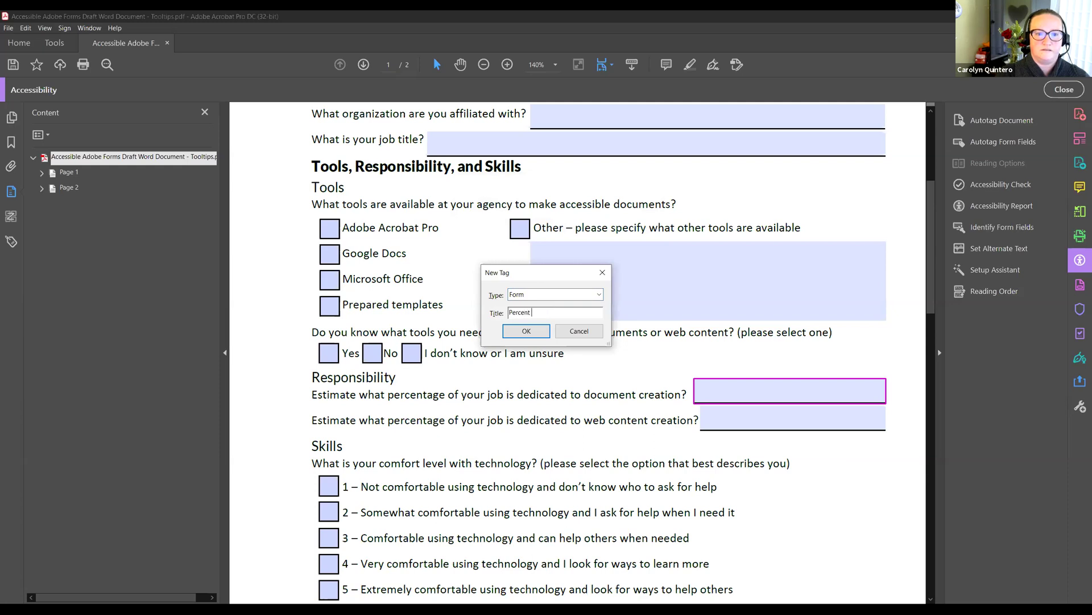
pyautogui.write(' document')
pyautogui.write('ercent Web')
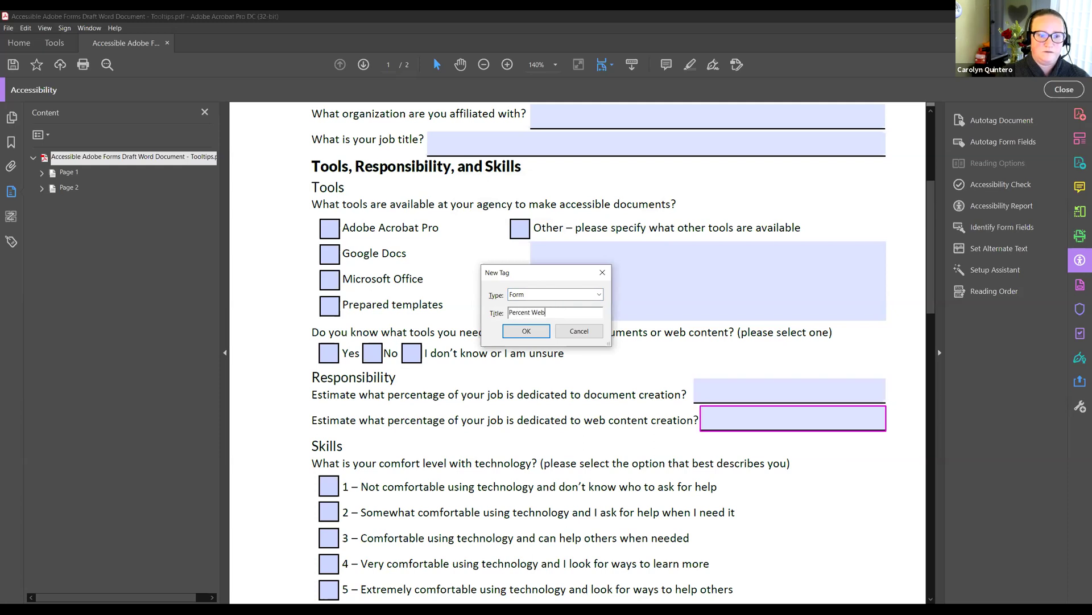
pyautogui.press('Return')
# Tag the comfort level 1 checkbox as a Form element with the title "Skills Not comfortable"
pyautogui.press('Return')
pyautogui.write('Not c')
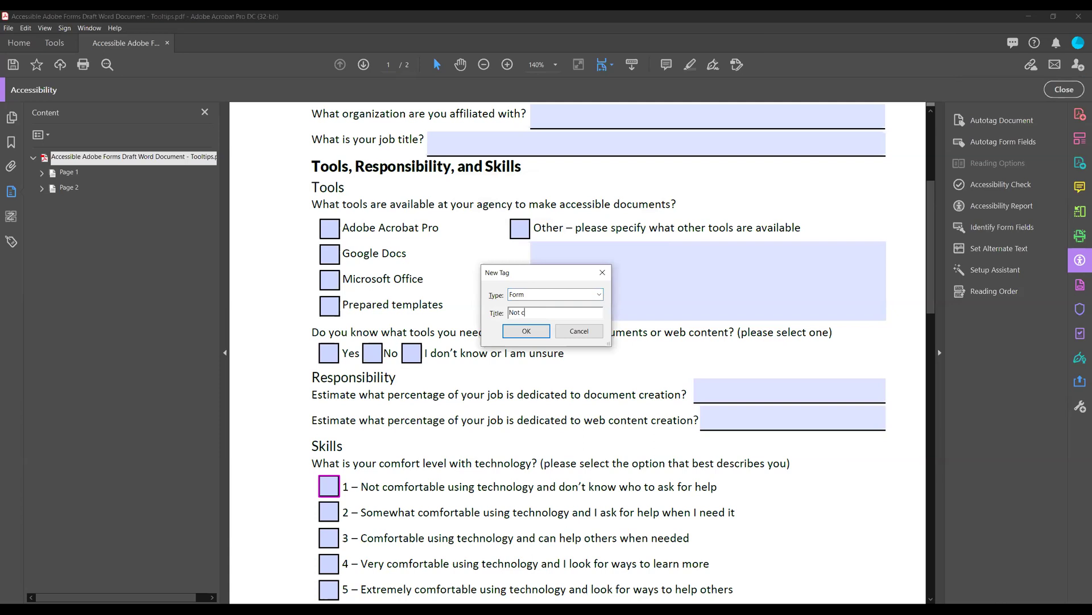
pyautogui.write('omfortable')
pyautogui.press('Home')
pyautogui.write('S')
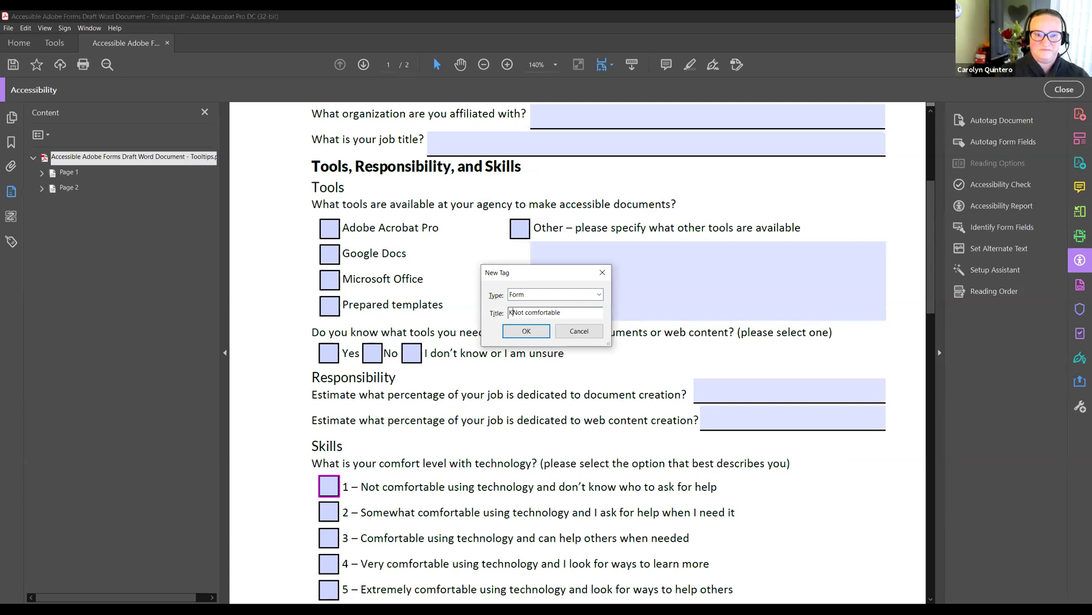
pyautogui.write('kills')
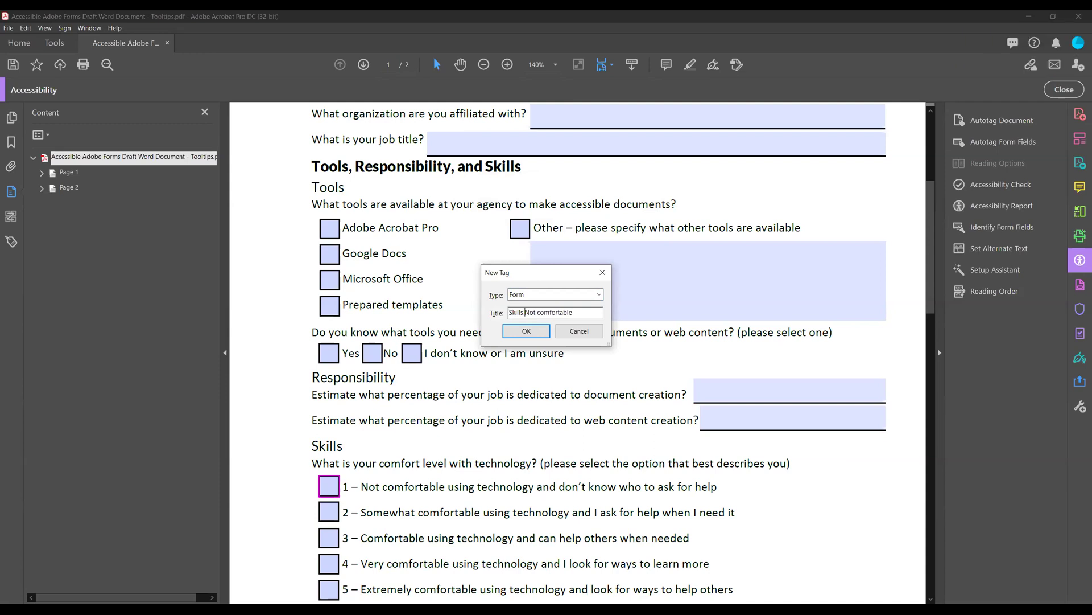
pyautogui.press('Return')
# Tag the comfort level 2 and 3 checkboxes as Form elements titled "Skills Somewhat Comfortable" and "Skills Comfortable"
pyautogui.write('S')
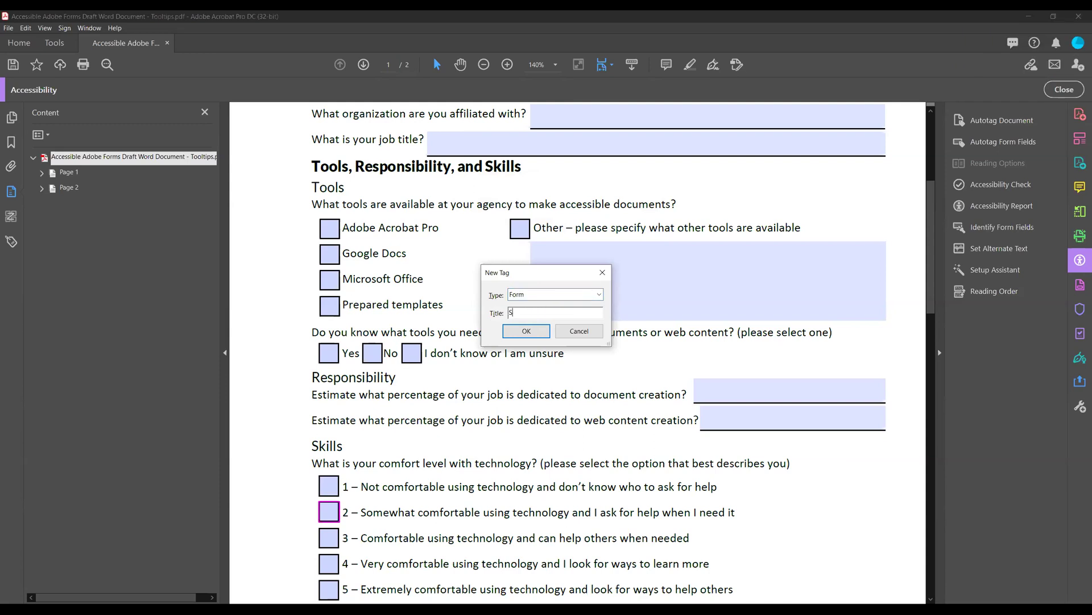
pyautogui.write('kills Somewhat Comfortable')
pyautogui.press('Return')
pyautogui.write('Skills Comfortable')
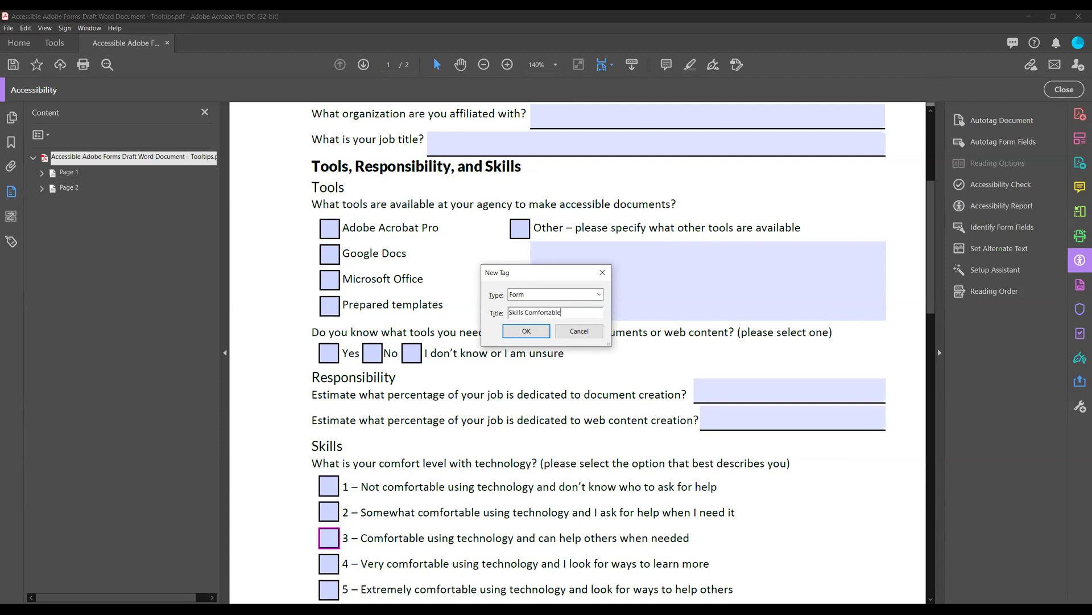
pyautogui.press('Return')
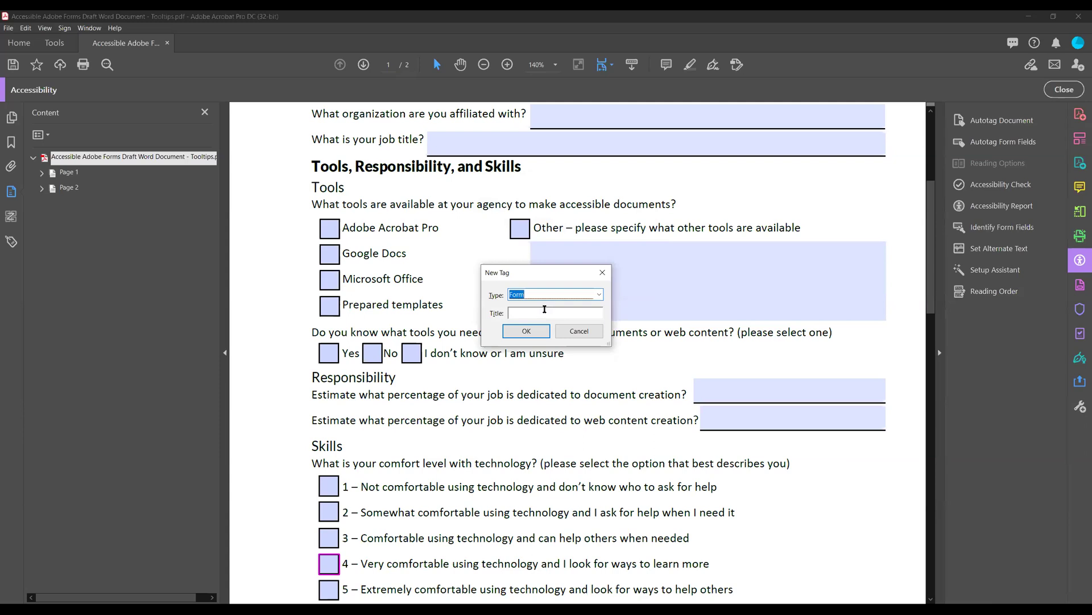
# Tag the comfort level 4 checkbox as a Form element with the title "Skills Very Comforfortable"
pyautogui.click(545, 309)
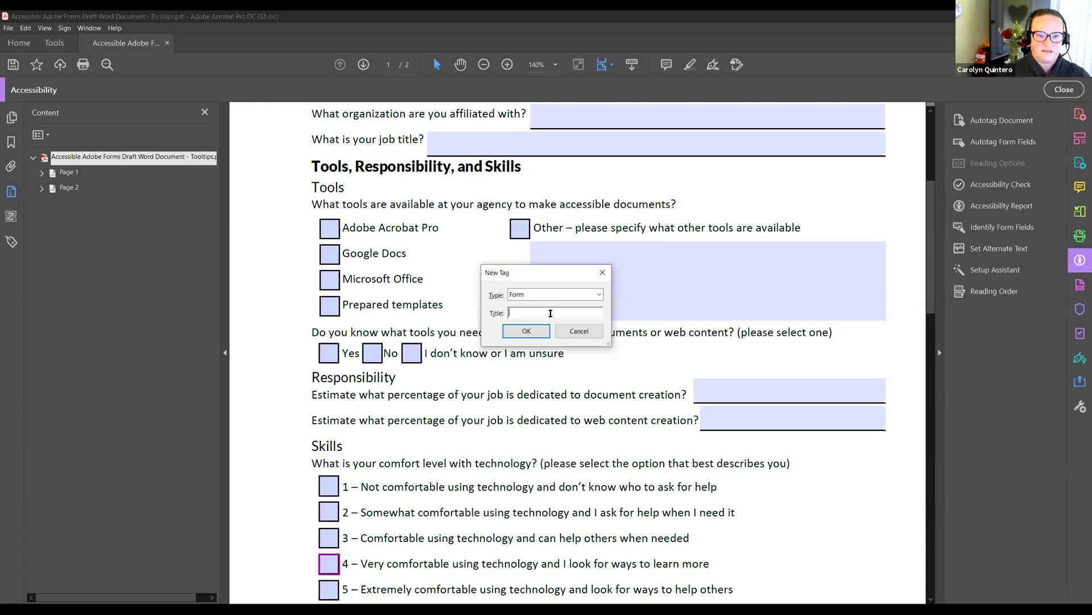
pyautogui.write('K')
pyautogui.press('BackSpace')
pyautogui.write('Skills')
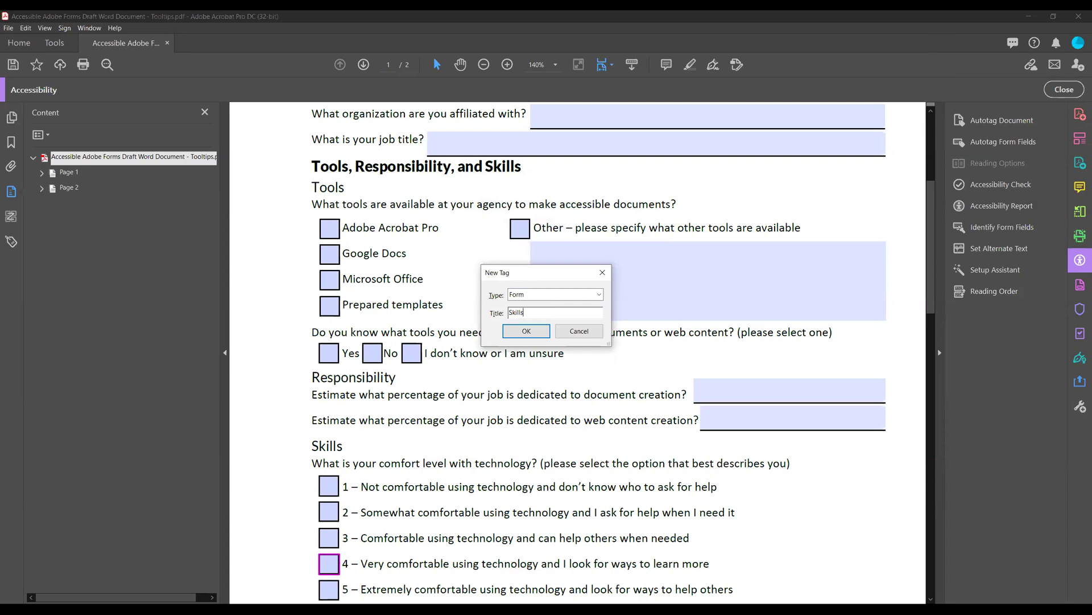
pyautogui.write(' Very')
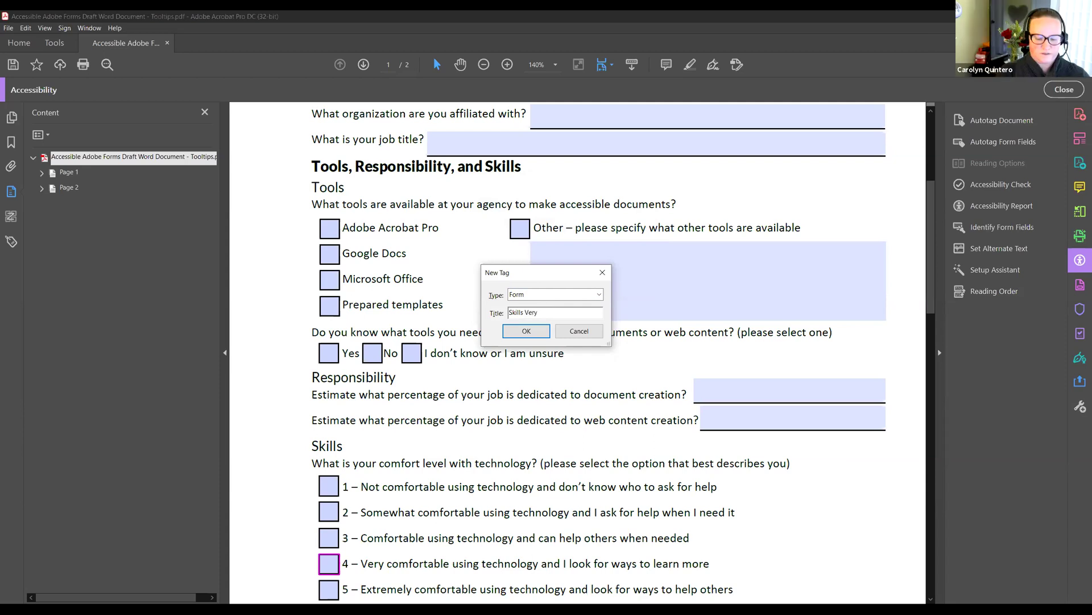
pyautogui.write(' Comfortable')
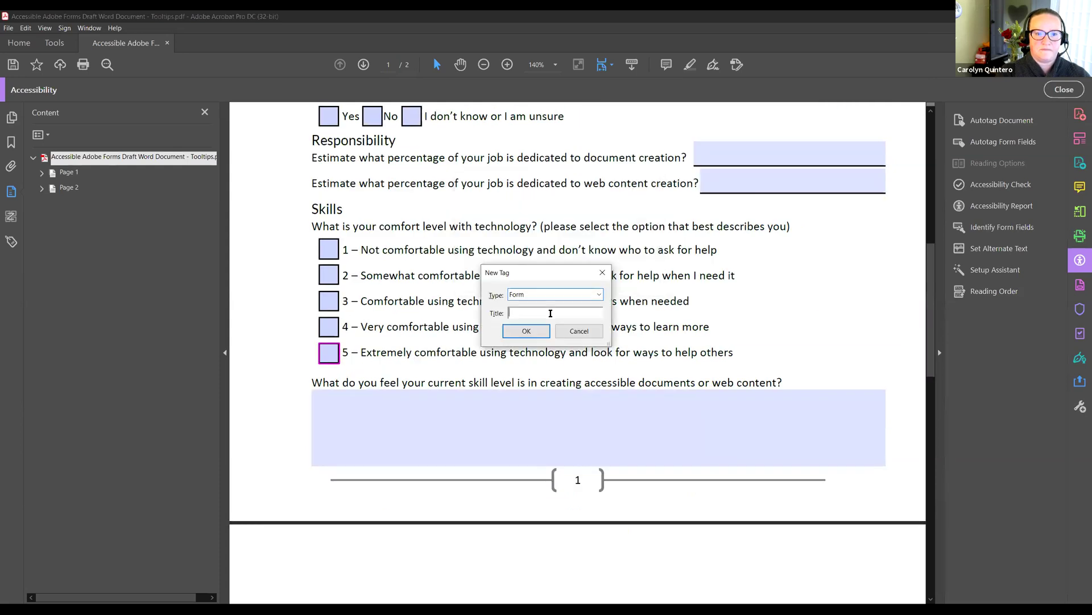
# Tag the comfort level 5 checkbox as Form titled "Skills Extremely Comfortable" and the current skill level text box as Form titled "Current Skill"
pyautogui.write('Skills Extreme')
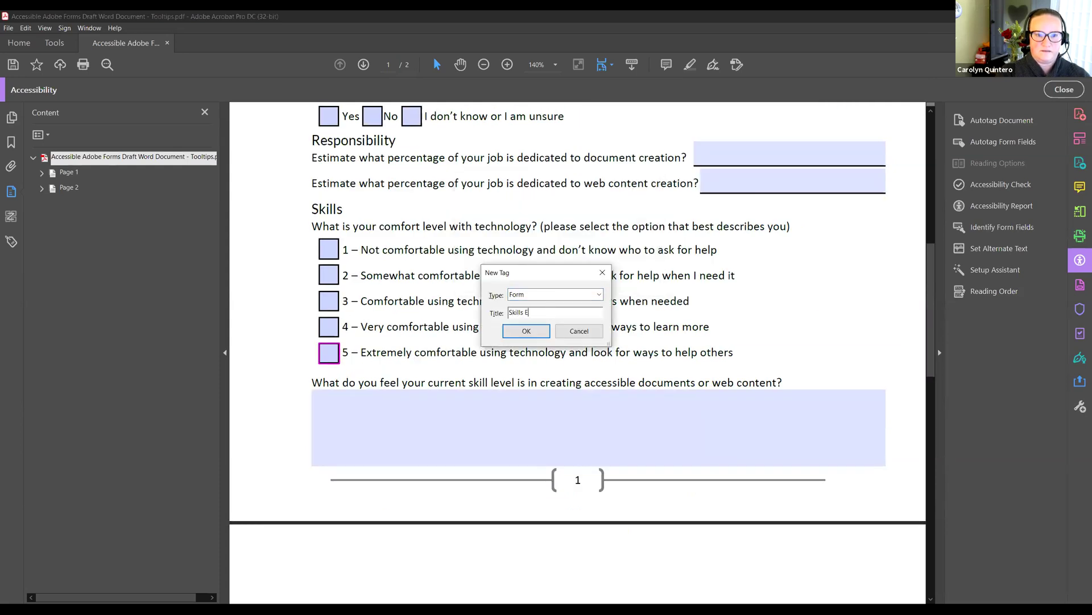
pyautogui.write('ly Comfortabl')
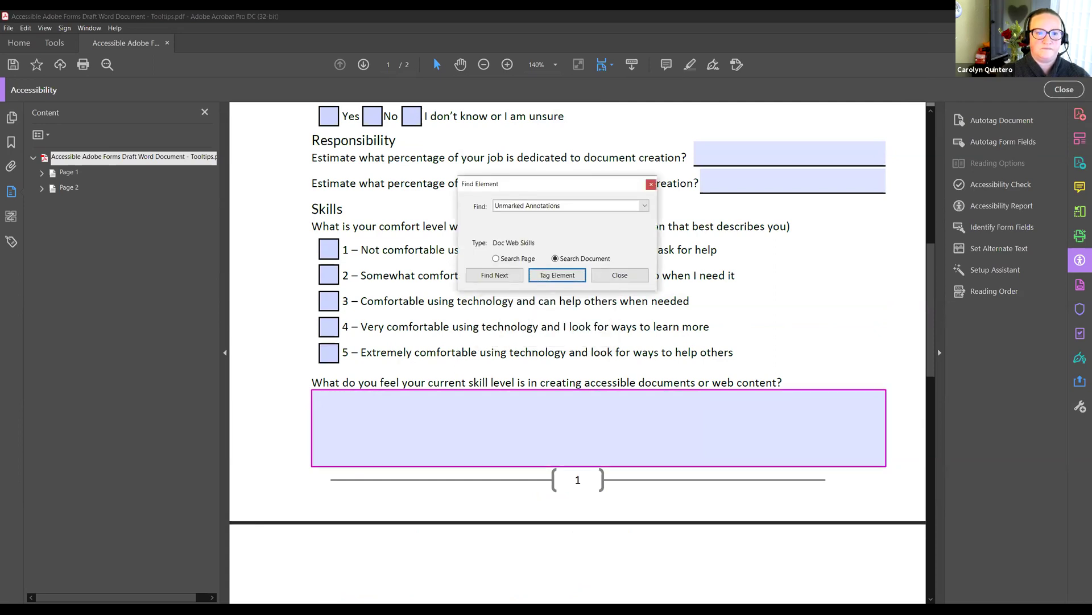
pyautogui.write('Cu')
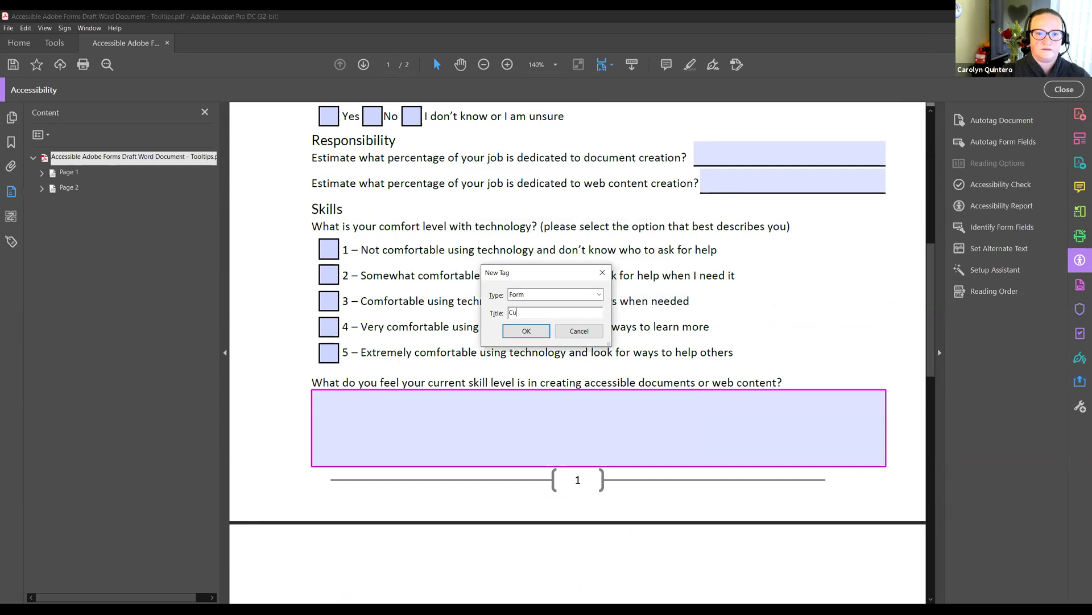
pyautogui.write('rrent Skill')
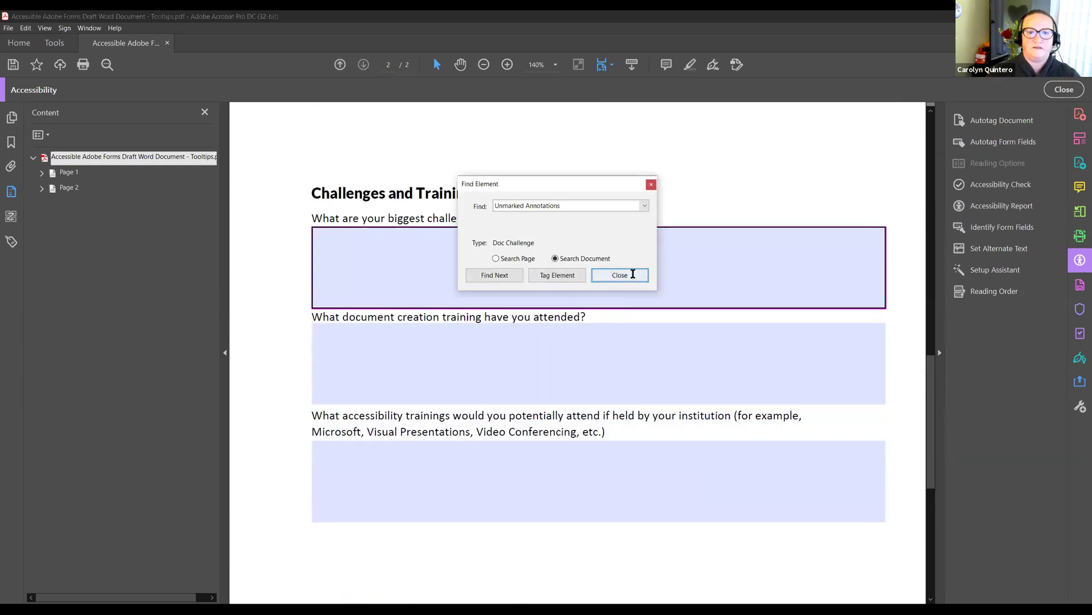
# End the unmarked annotations search and show the document's tag tree
pyautogui.click(626, 275)
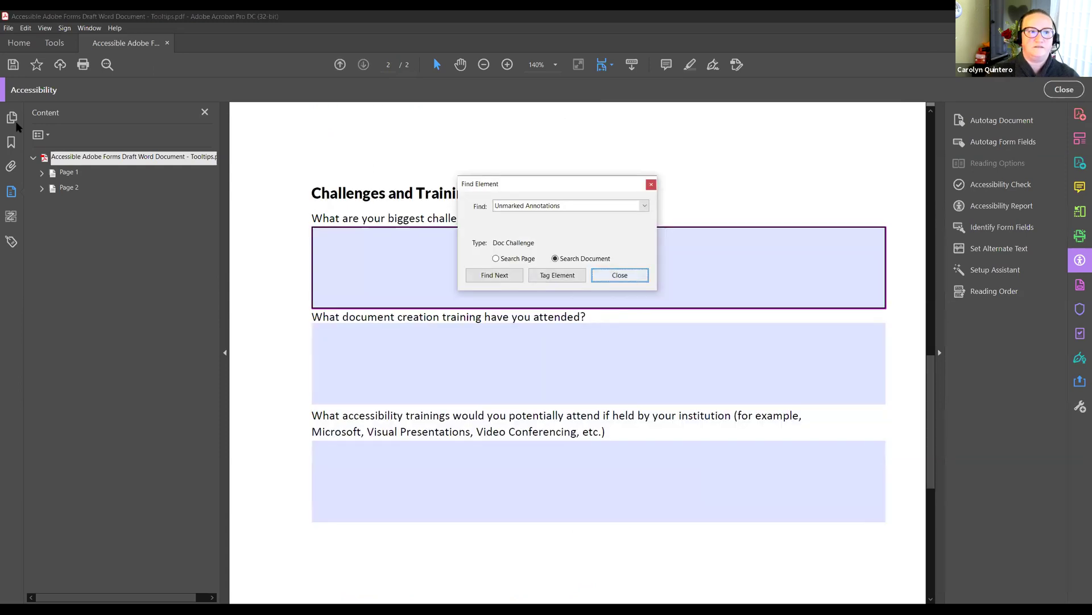
pyautogui.click(10, 242)
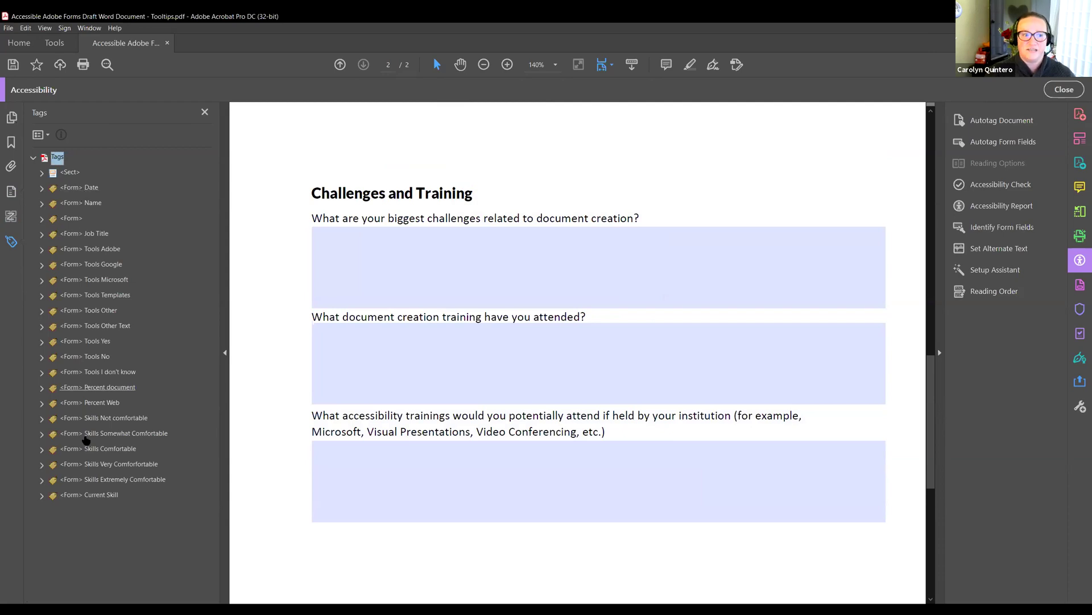
# Give the untitled Form tag of the organization field the title "Organization", keeping its type as Form
pyautogui.rightClick(66, 219)
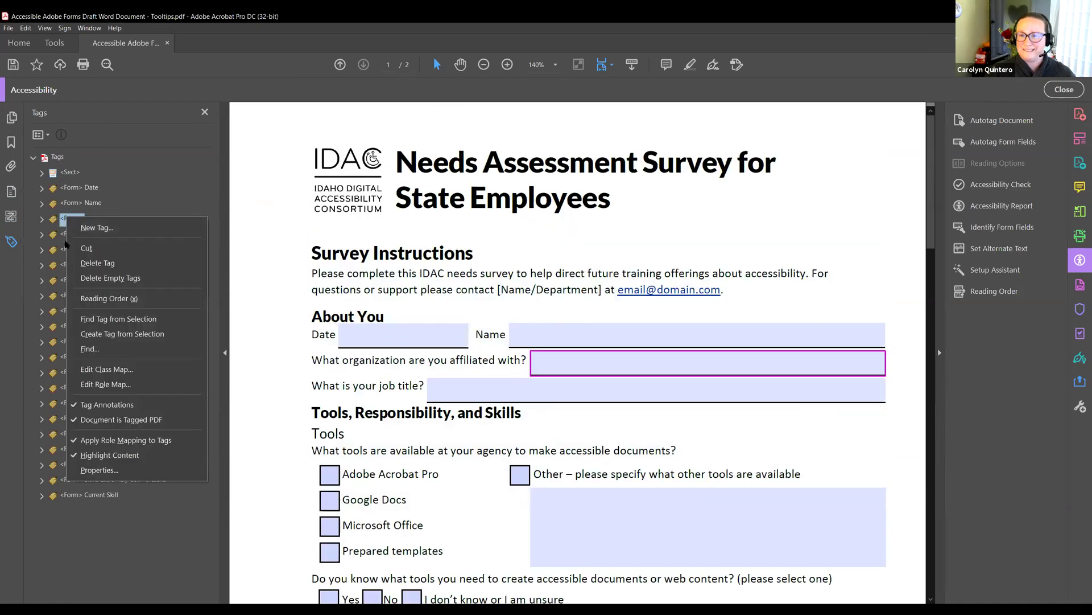
pyautogui.click(108, 471)
pyautogui.click(849, 223)
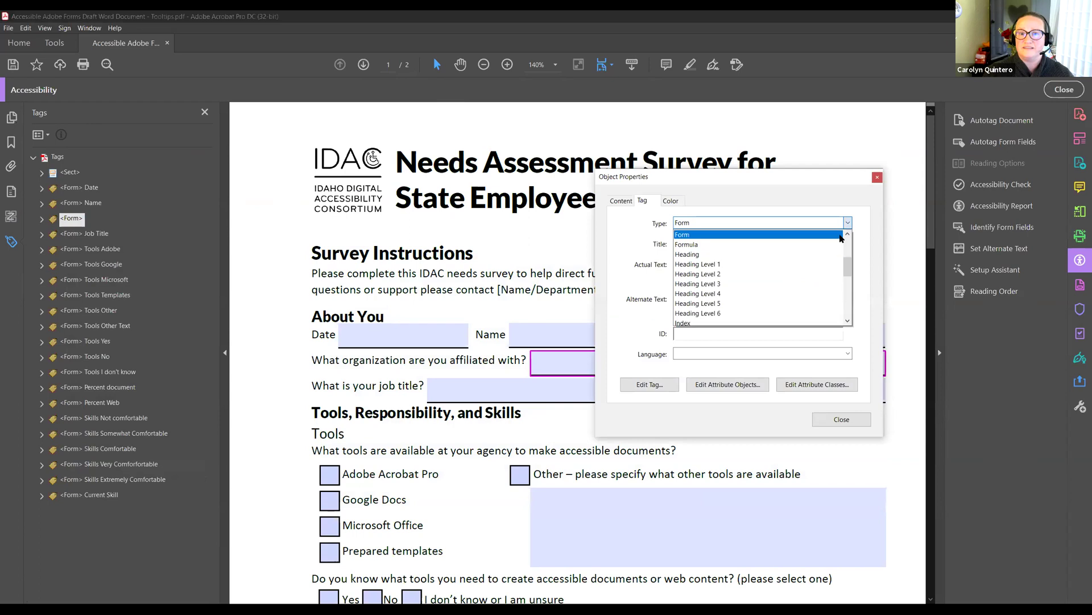
pyautogui.scroll(-3, 823, 276)
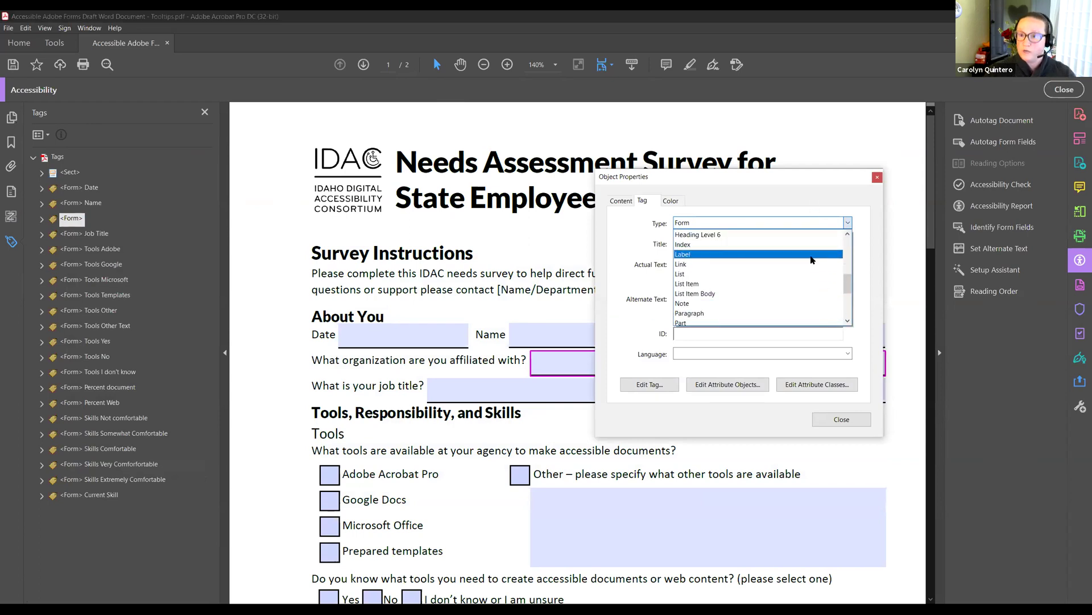
pyautogui.click(750, 227)
pyautogui.click(742, 243)
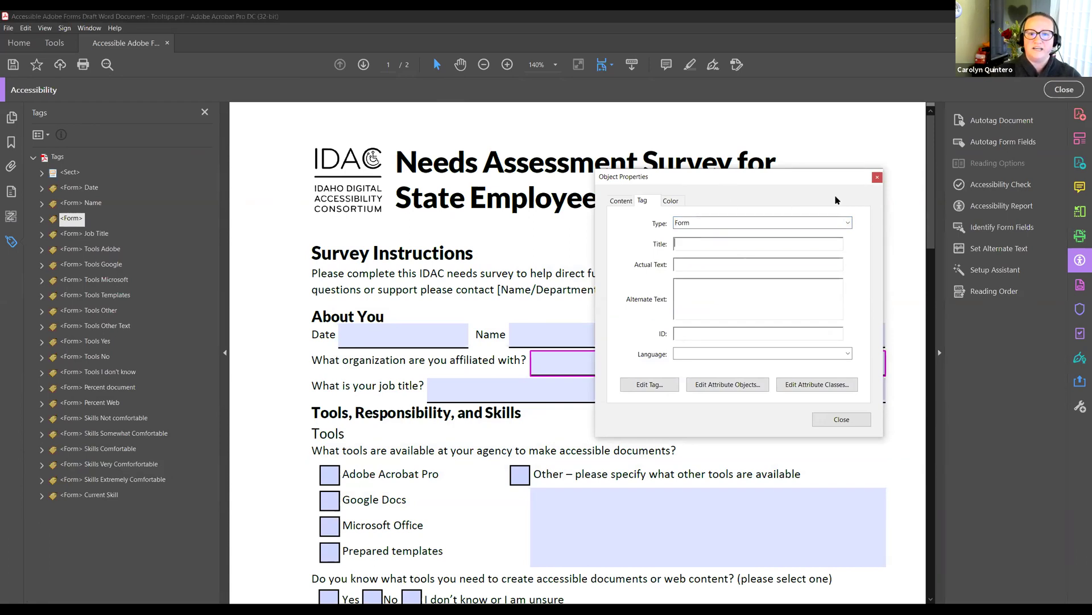
pyautogui.moveTo(831, 177); pyautogui.dragTo(942, 195)
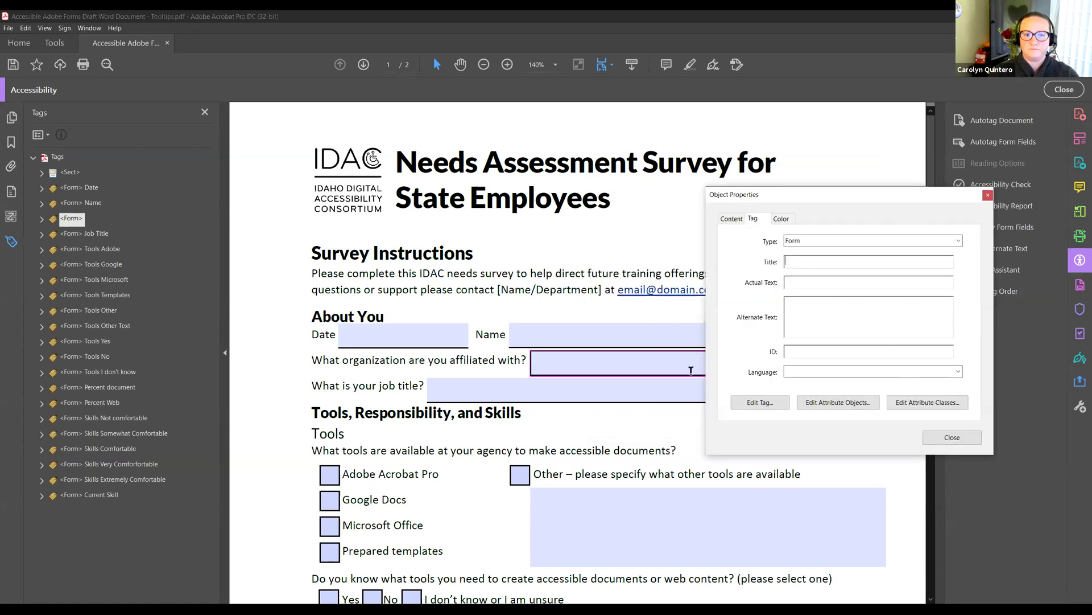
pyautogui.moveTo(628, 363)
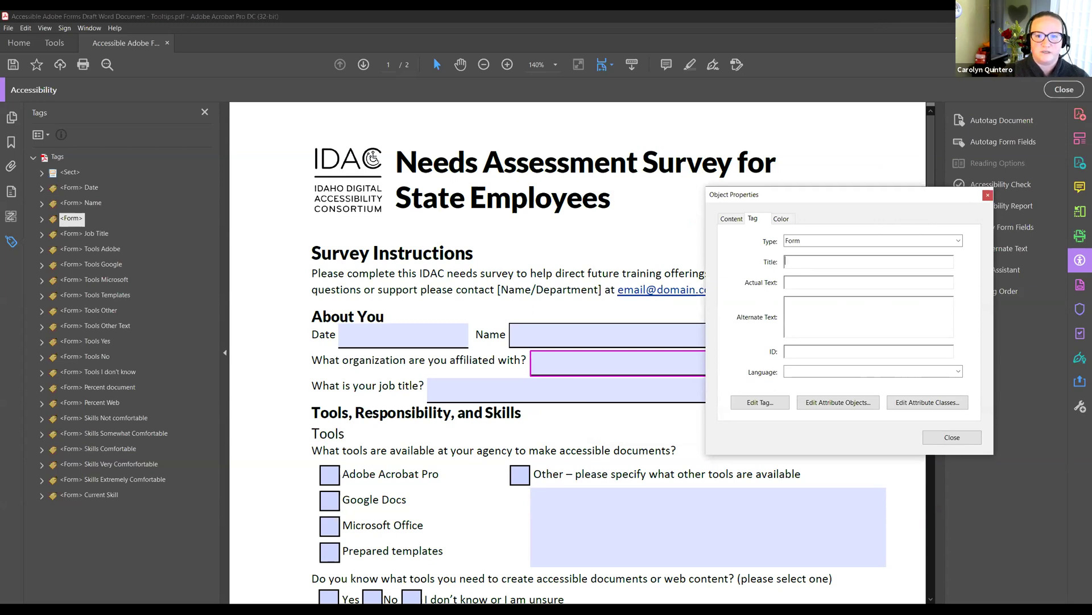
pyautogui.write('rganization')
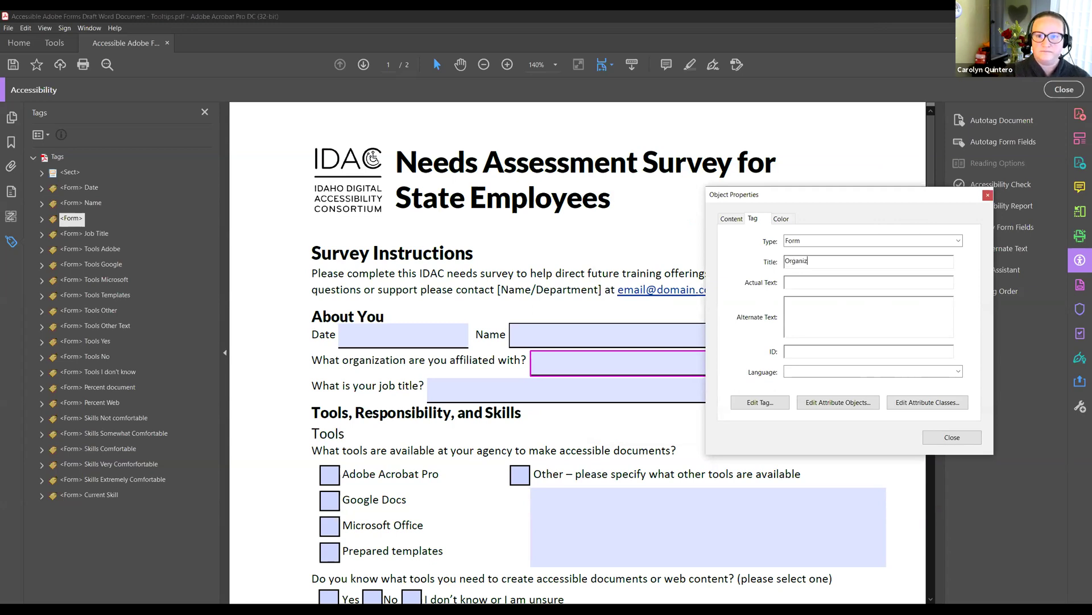
pyautogui.click(951, 437)
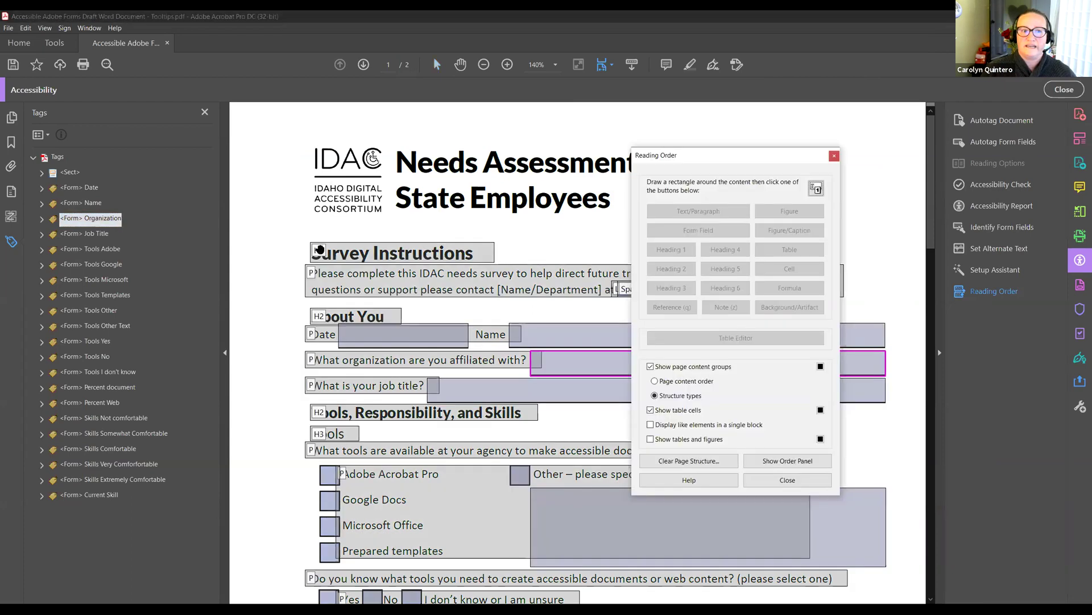
# Change the "About You" heading to Heading 3 and set it back to Heading 2
pyautogui.click(318, 249)
pyautogui.click(310, 273)
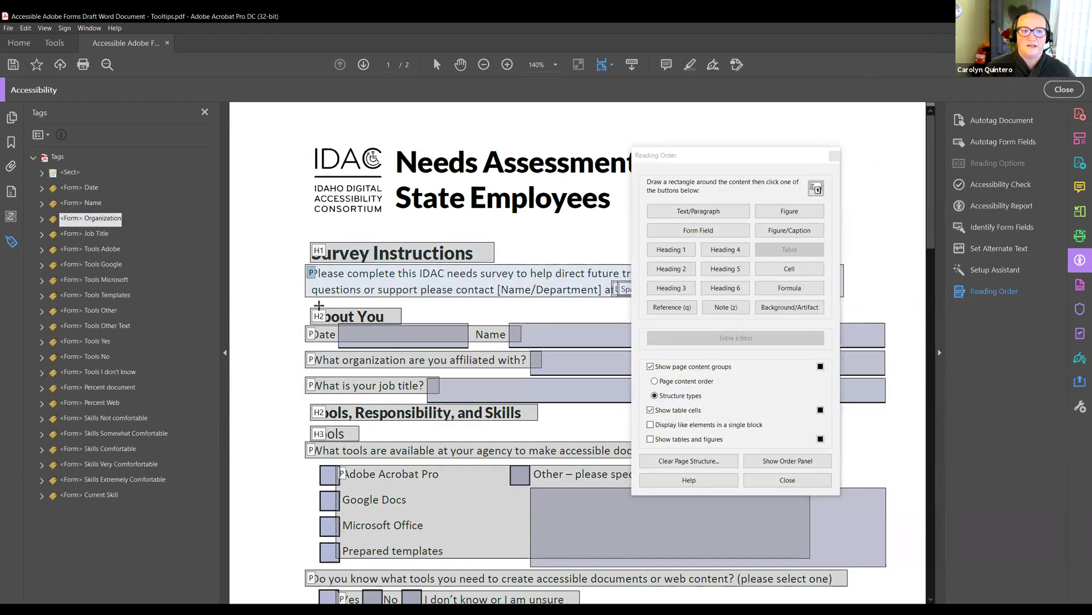
pyautogui.click(320, 314)
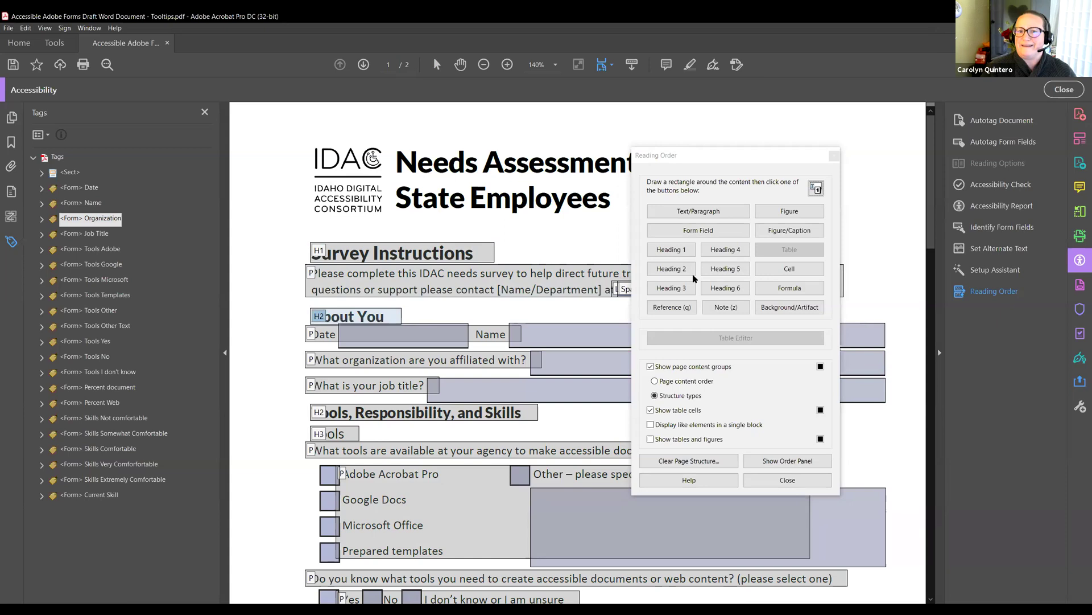
pyautogui.click(680, 288)
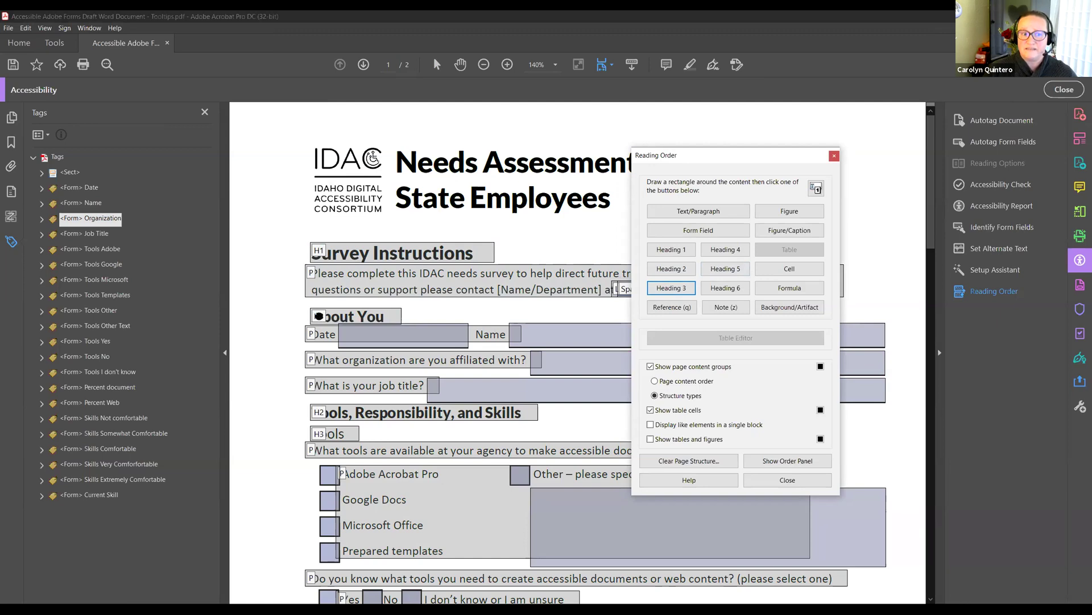
pyautogui.click(319, 316)
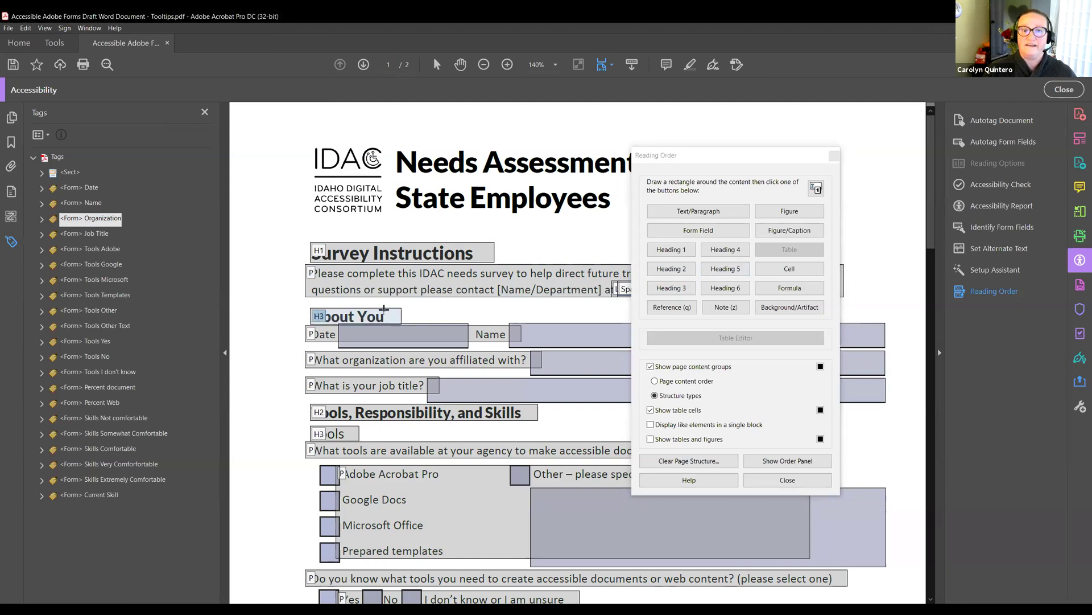
pyautogui.click(671, 272)
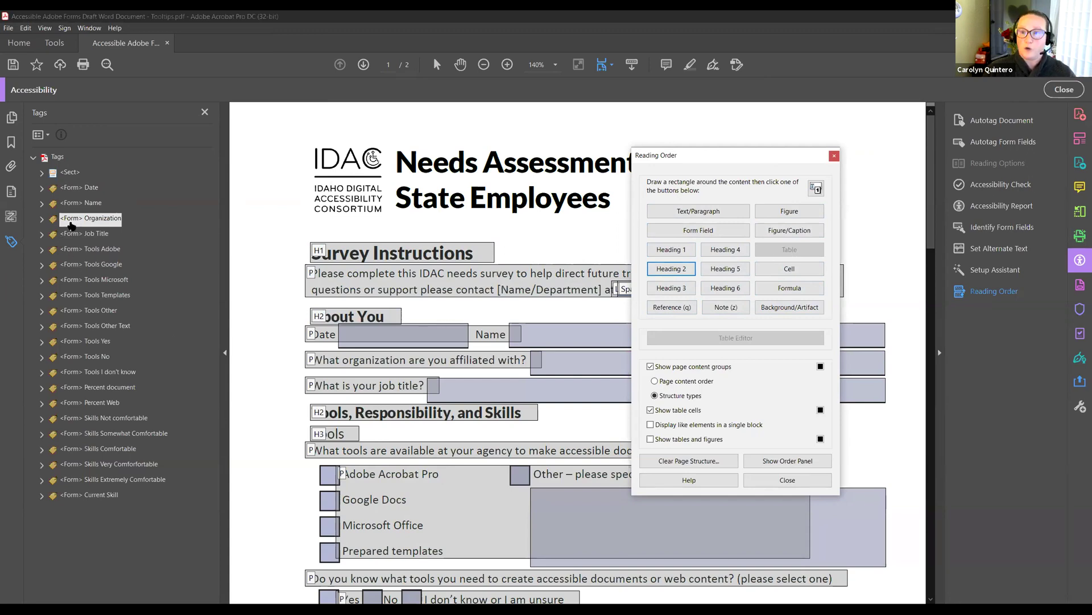
# Examine the tag types available in the properties of the Organization form tag, leaving its type unchanged
pyautogui.rightClick(71, 222)
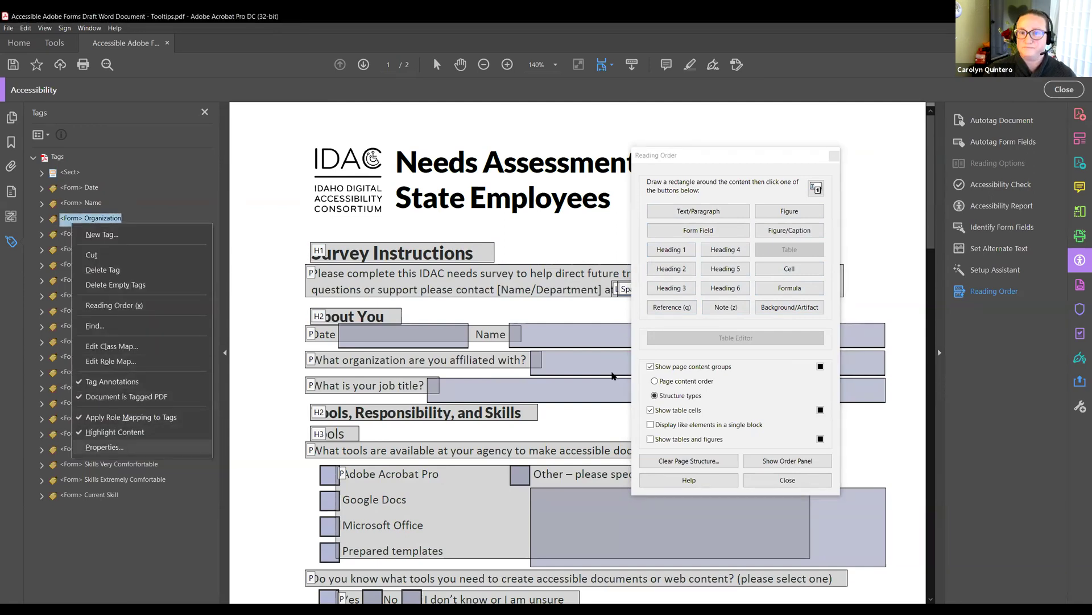
pyautogui.click(103, 447)
pyautogui.moveTo(825, 194); pyautogui.dragTo(457, 189)
pyautogui.click(590, 236)
pyautogui.moveTo(589, 277); pyautogui.dragTo(594, 243)
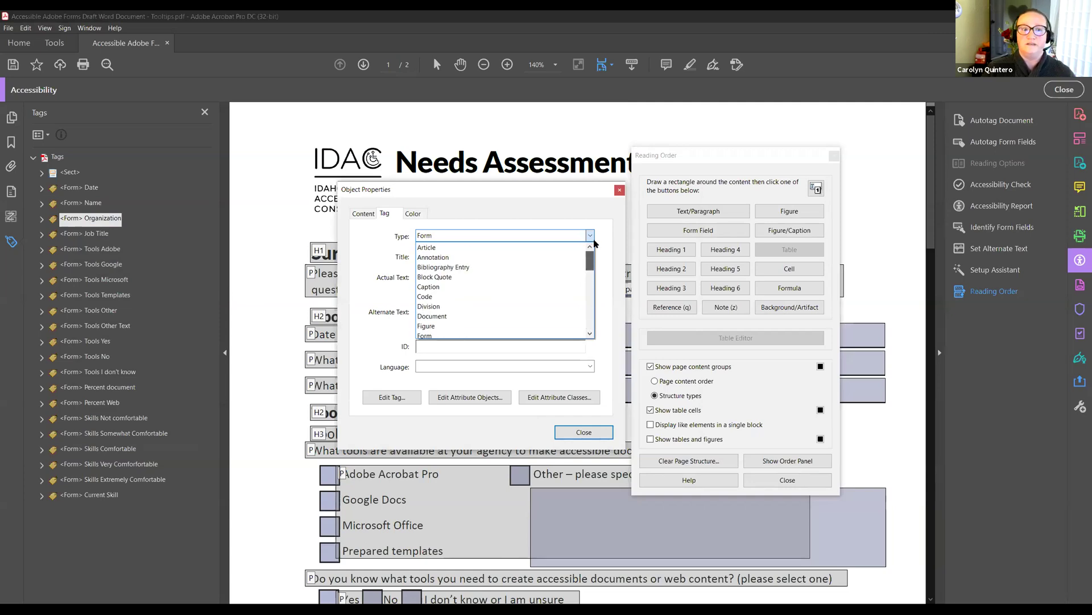
pyautogui.moveTo(592, 256)
pyautogui.mouseDown()
pyautogui.moveTo(590, 305)
pyautogui.moveTo(591, 277)
pyautogui.mouseUp()
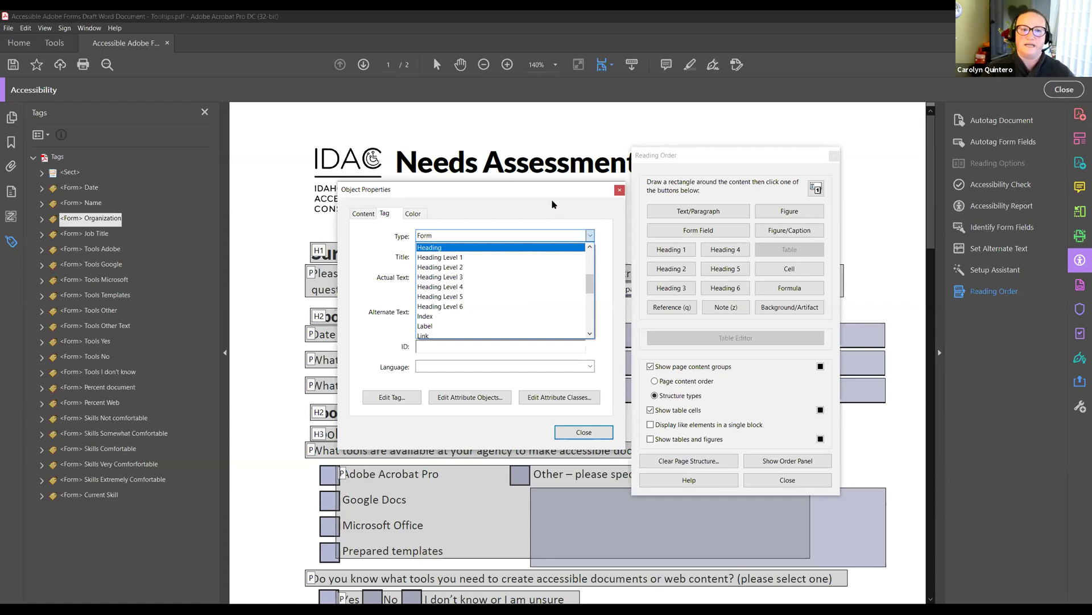
pyautogui.press('Escape')
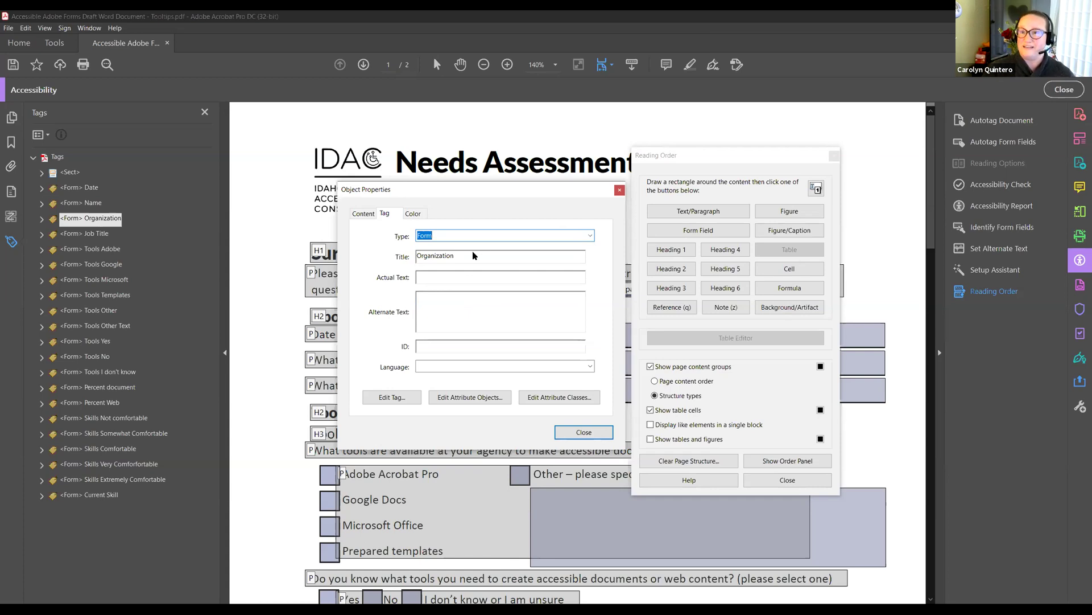
pyautogui.click(620, 190)
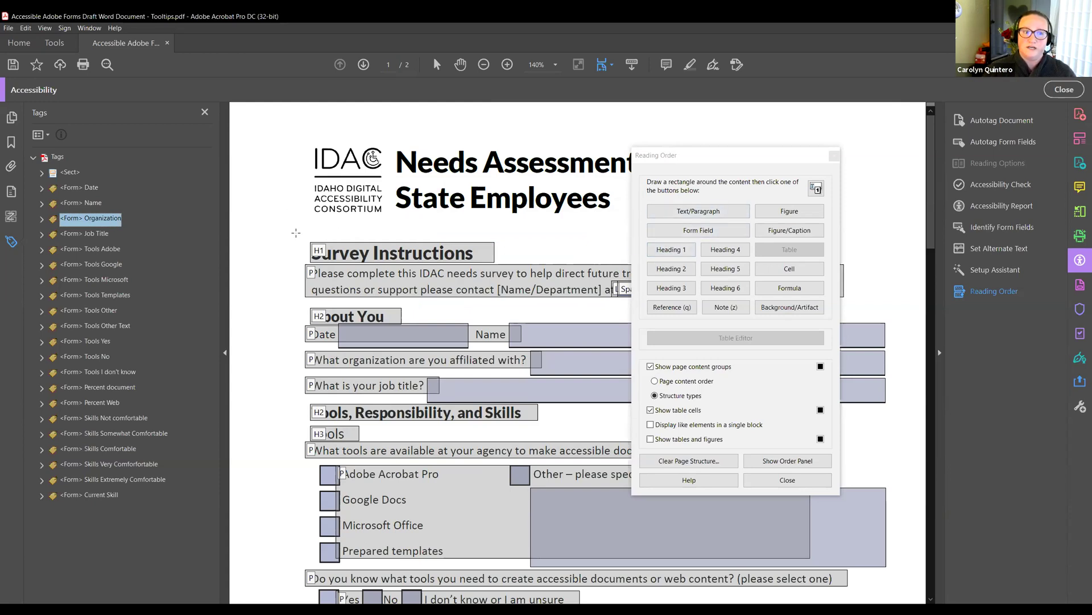
# Reopen the Reading Order tool, show the page content order, and preview like elements grouped in a single block
pyautogui.moveTo(296, 233); pyautogui.dragTo(504, 269)
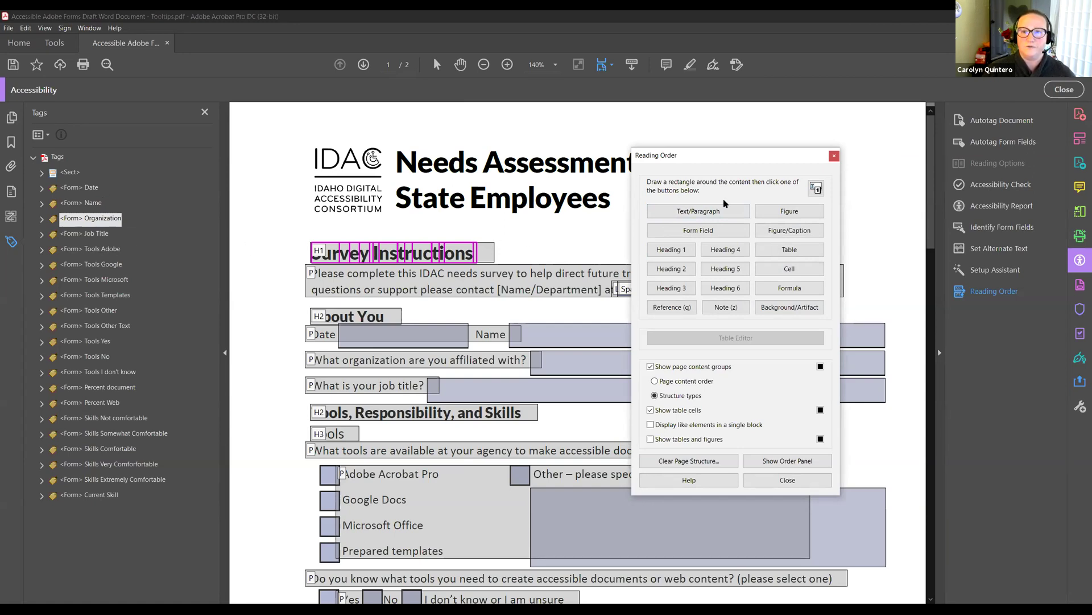
pyautogui.click(833, 157)
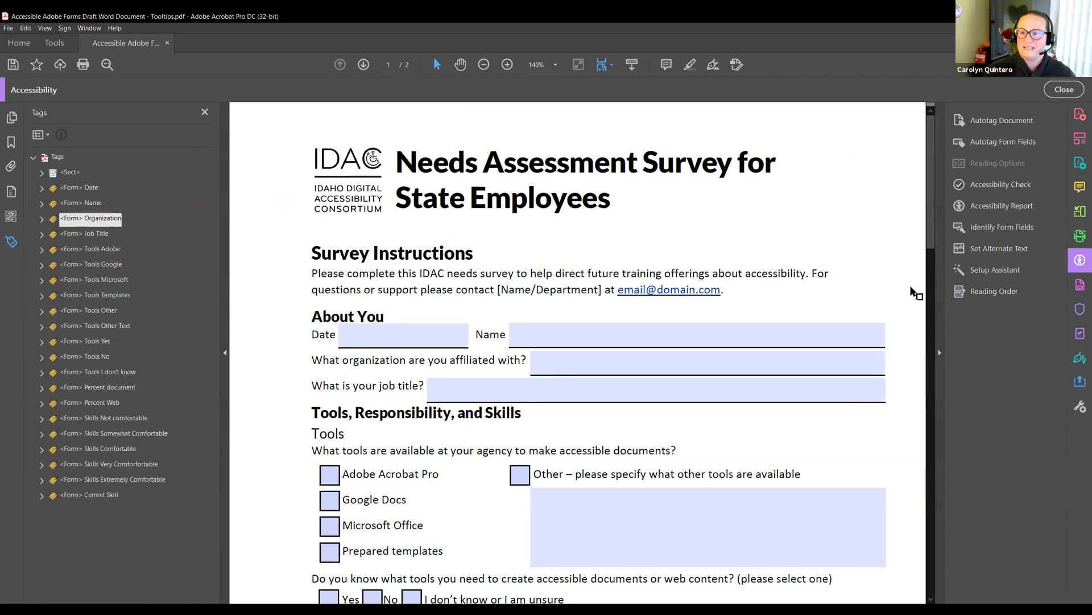
pyautogui.click(959, 291)
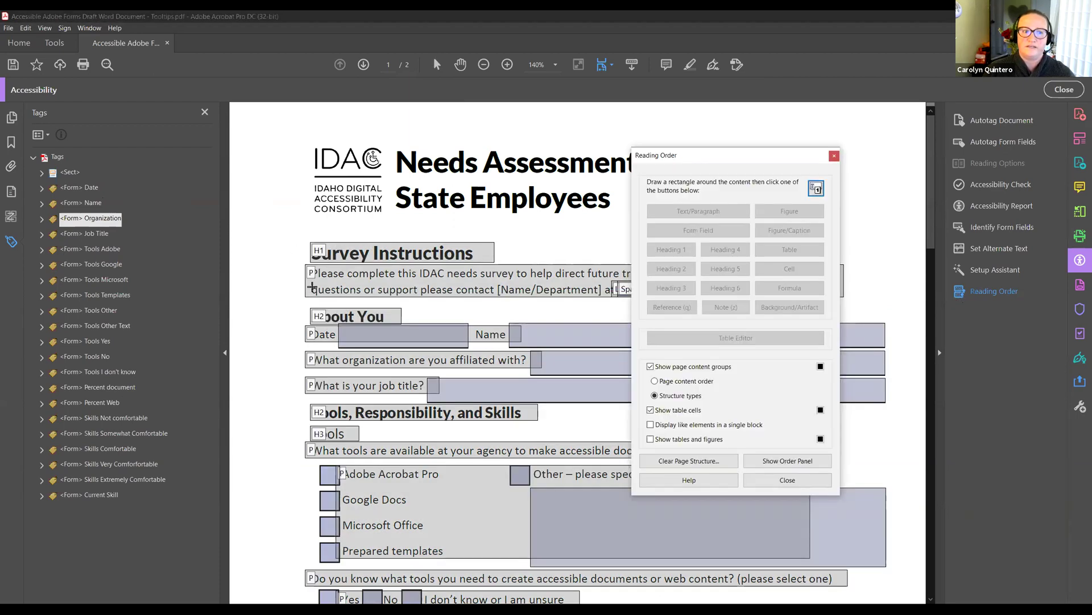
pyautogui.click(686, 383)
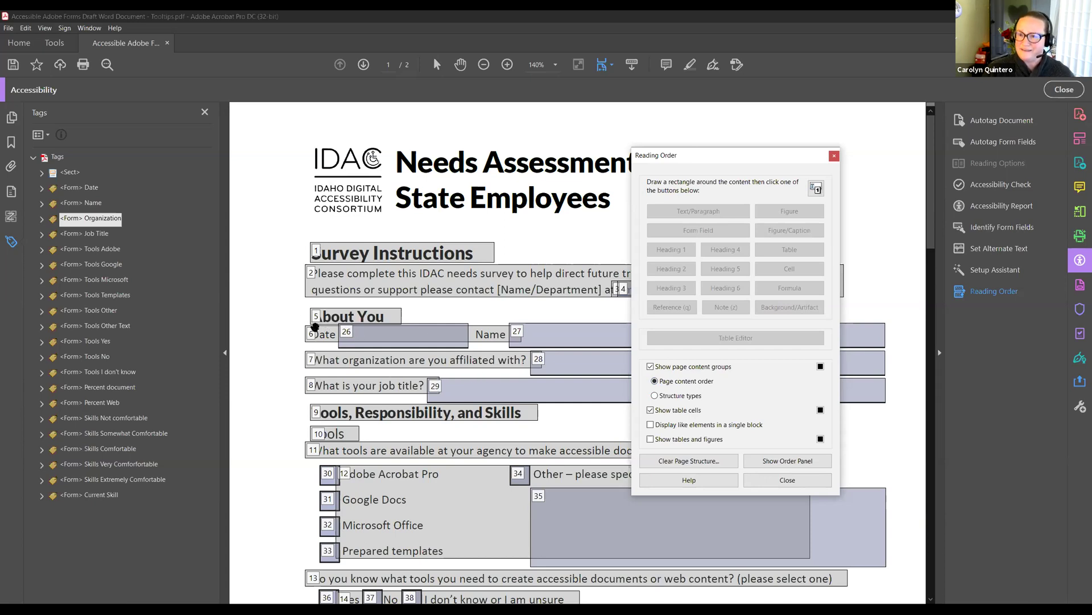
pyautogui.click(672, 427)
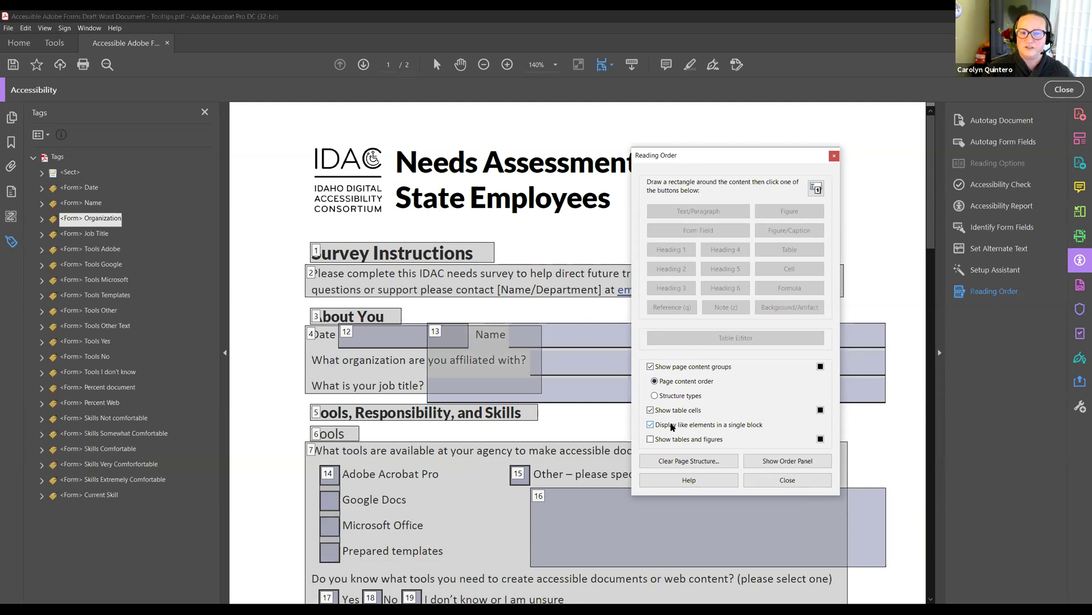
pyautogui.click(672, 427)
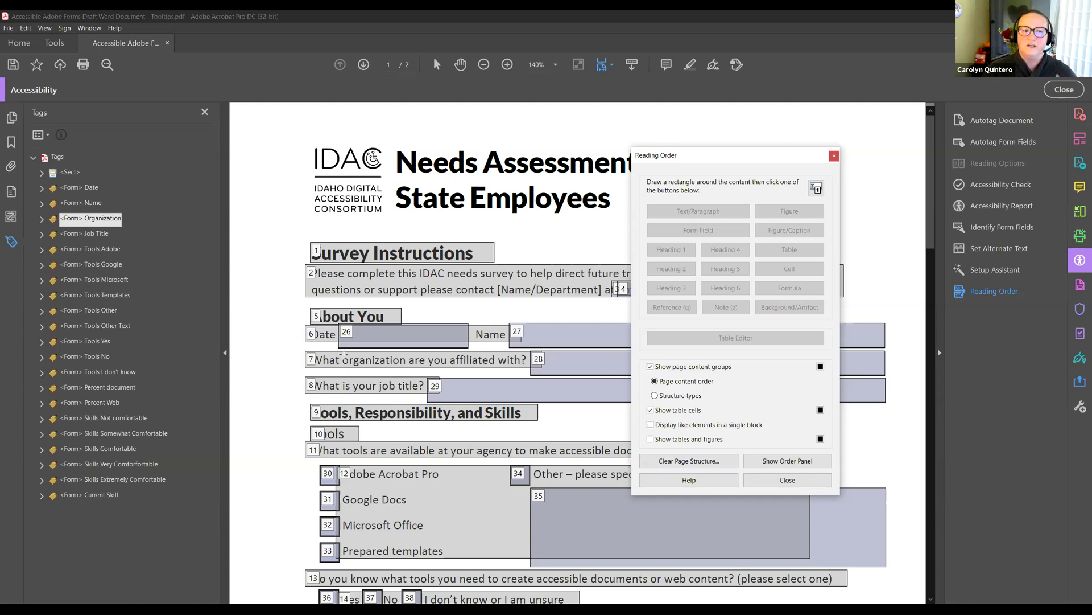
# Split the "Date" label from the shared Date and Name block by marking it as its own Text/Paragraph
pyautogui.click(310, 332)
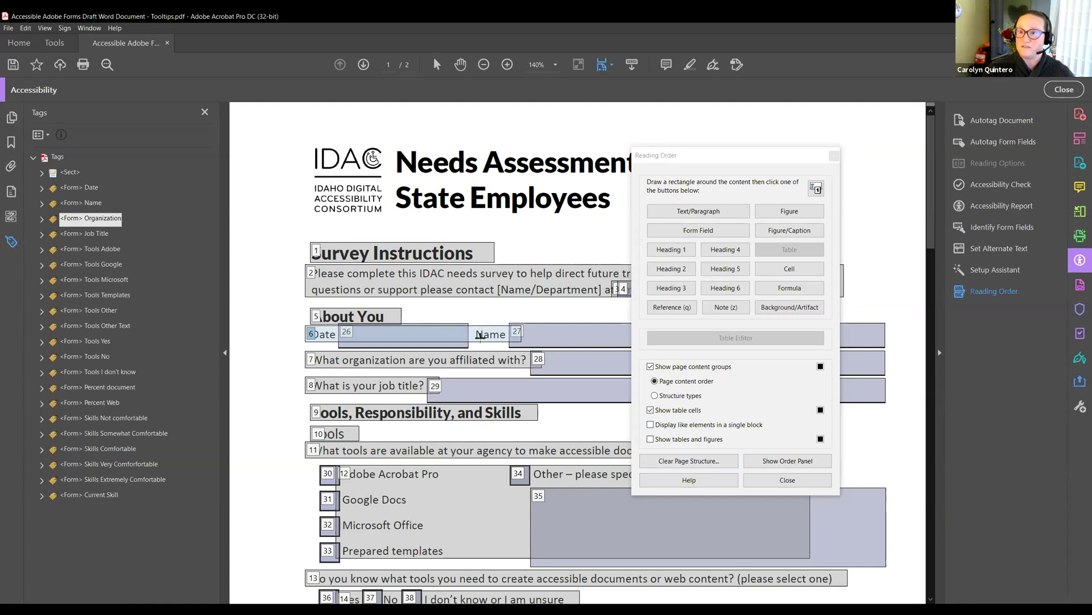
pyautogui.scroll(-2, 450, 326)
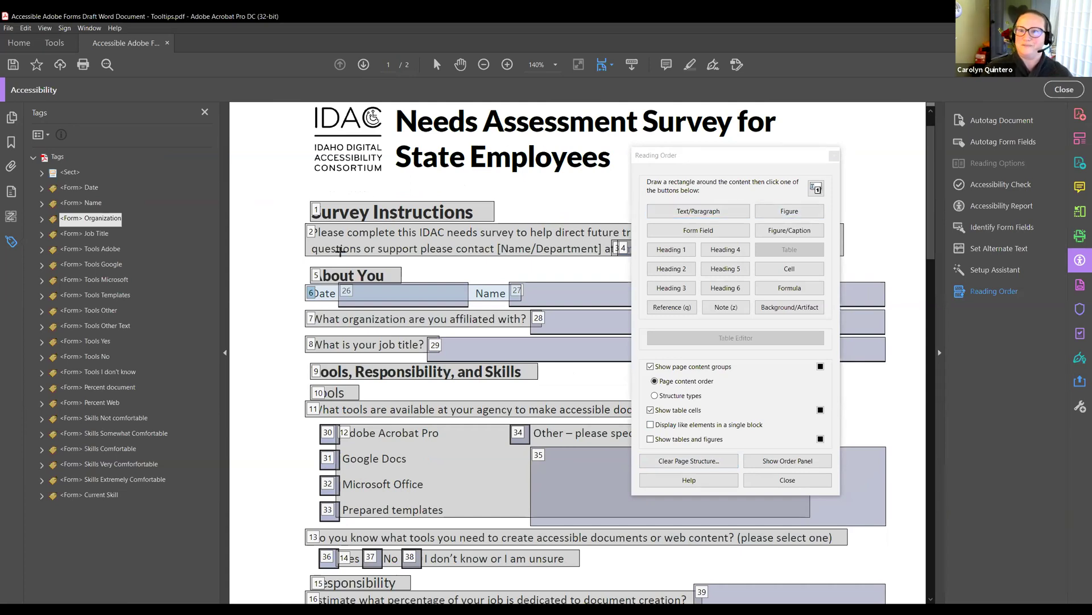
pyautogui.moveTo(294, 275); pyautogui.dragTo(348, 306)
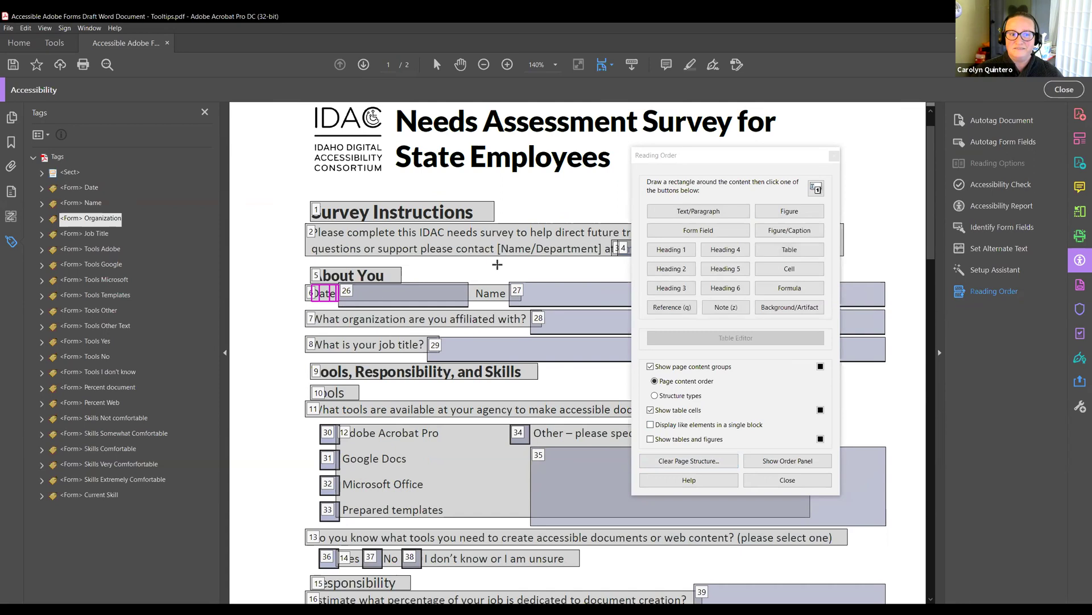
pyautogui.click(721, 214)
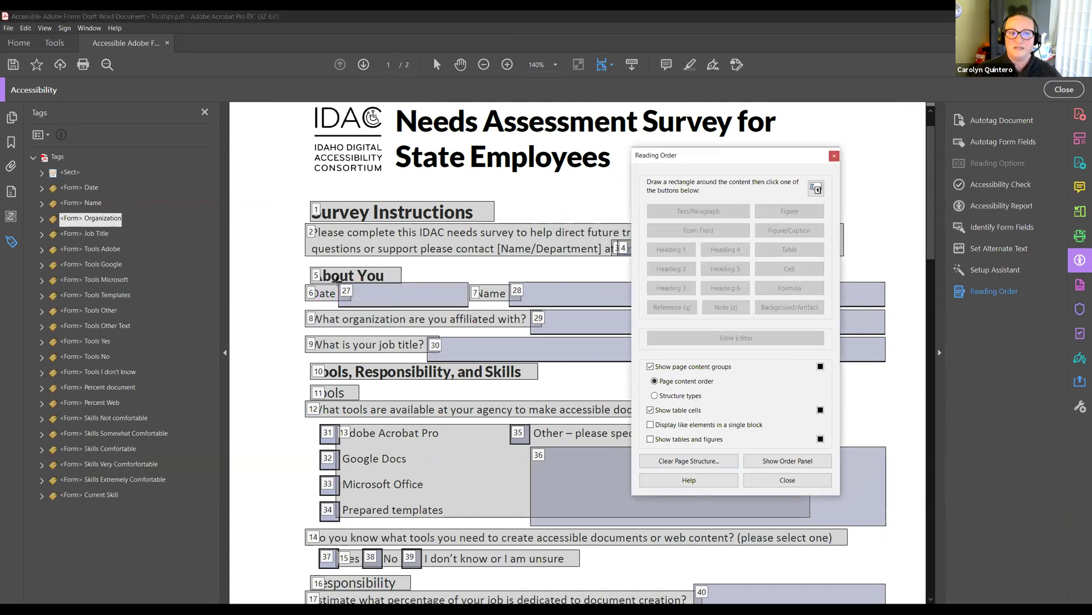
# Select the "Name" label's block and list the content containers of Page 1
pyautogui.click(475, 292)
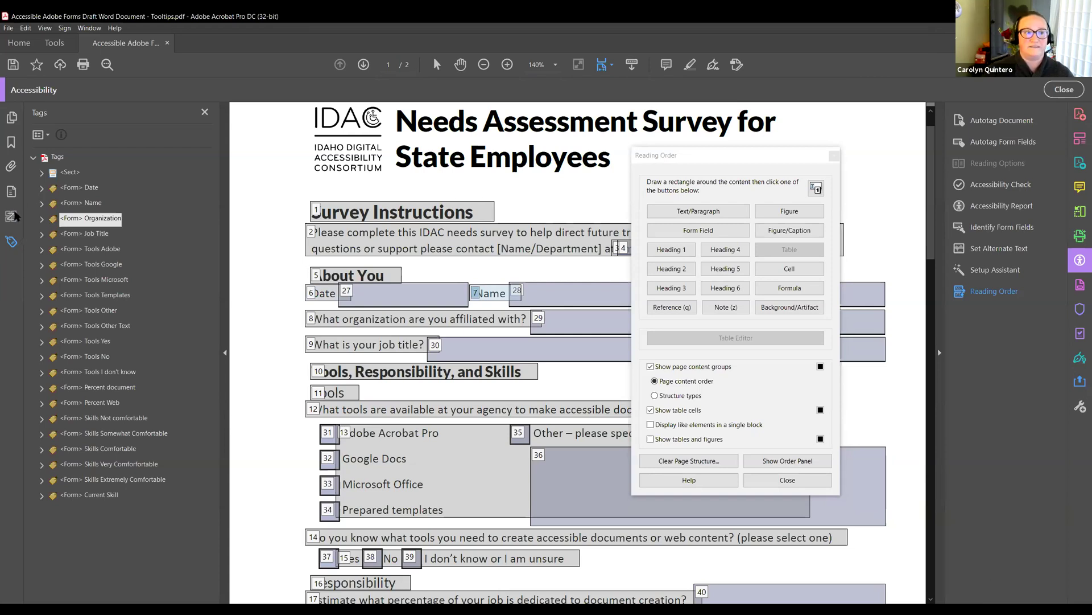
pyautogui.click(11, 194)
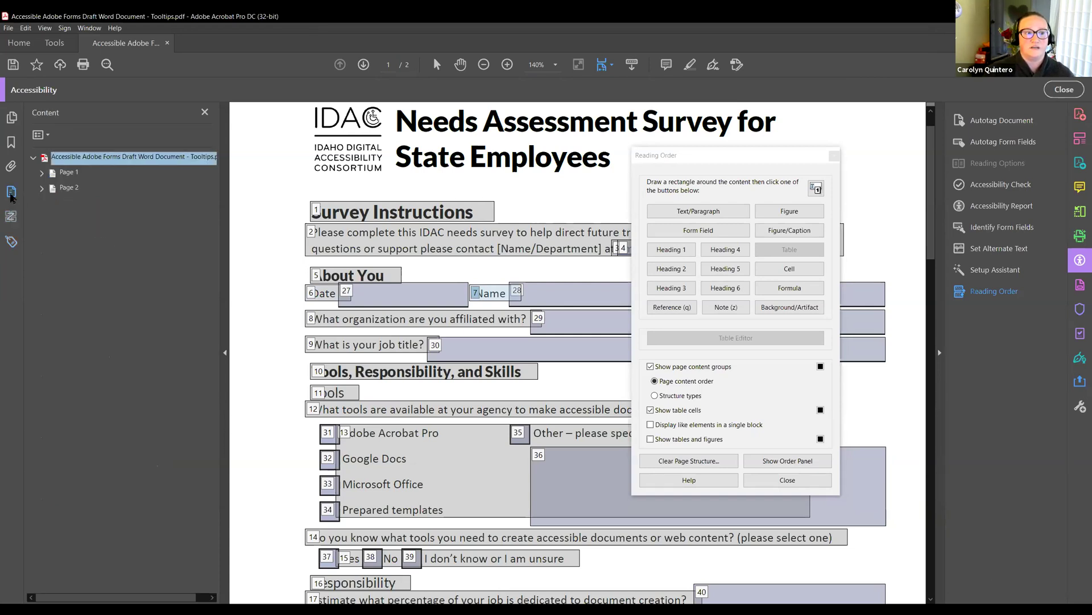
pyautogui.click(41, 173)
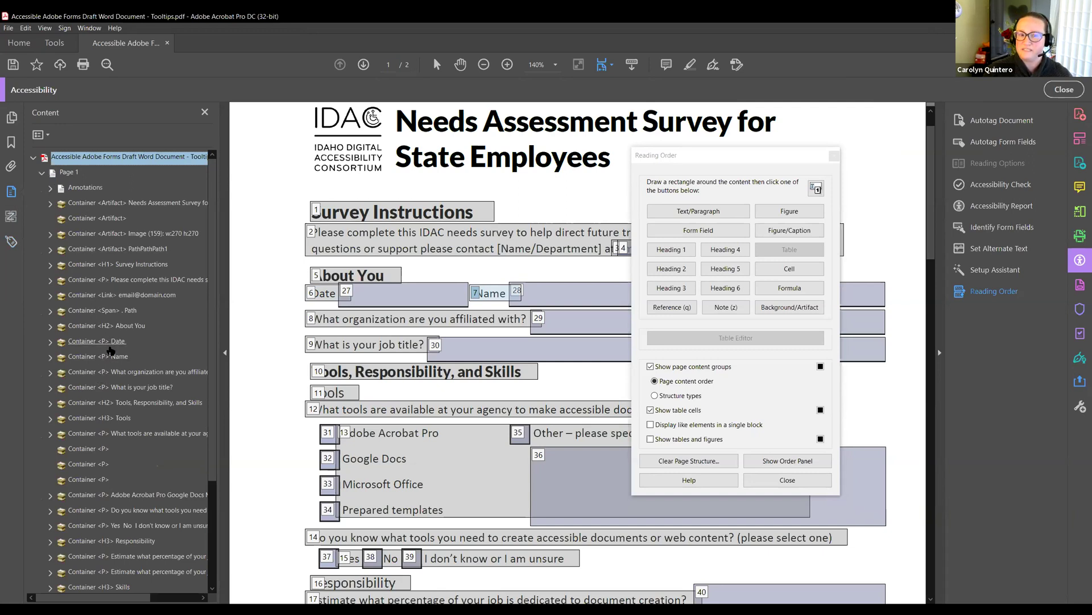
# Separate the "Adobe Acrobat Pro" checkbox label from the tools block as its own Text/Paragraph
pyautogui.scroll(-1, 336, 381)
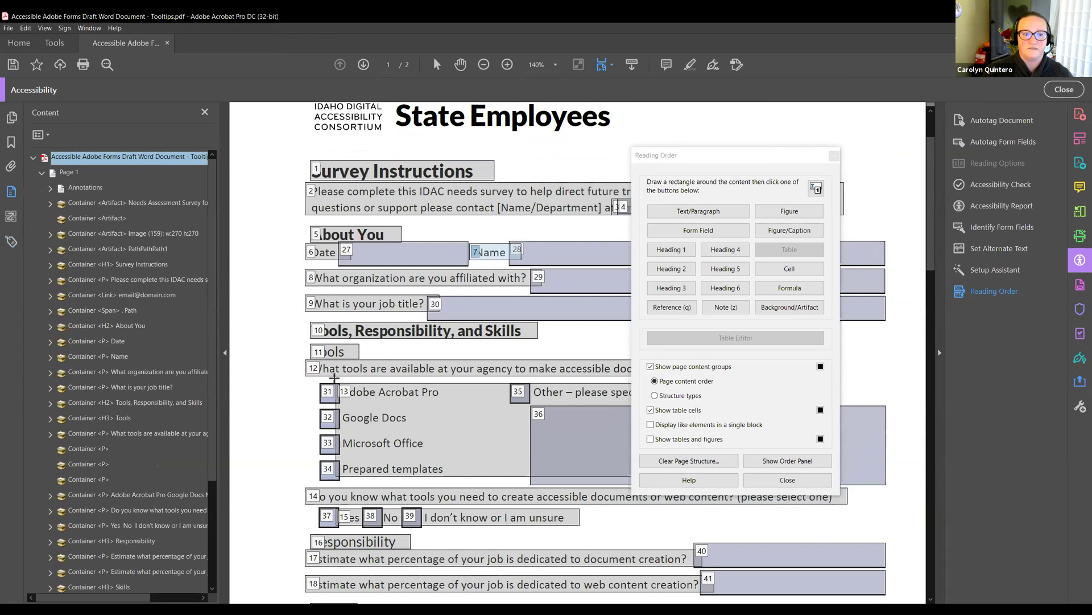
pyautogui.moveTo(331, 377); pyautogui.dragTo(457, 409)
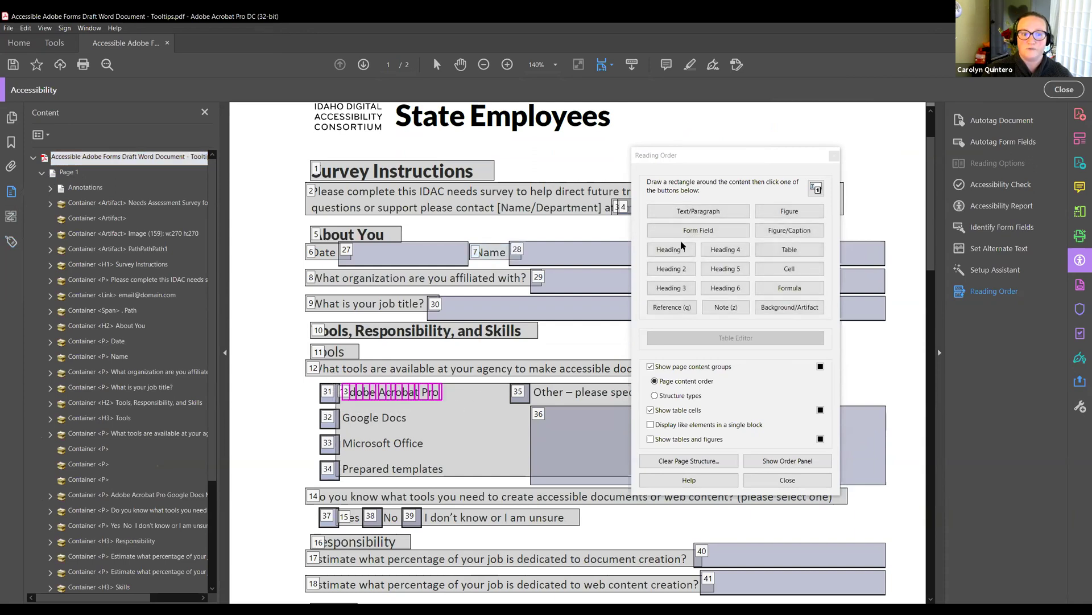
pyautogui.click(687, 211)
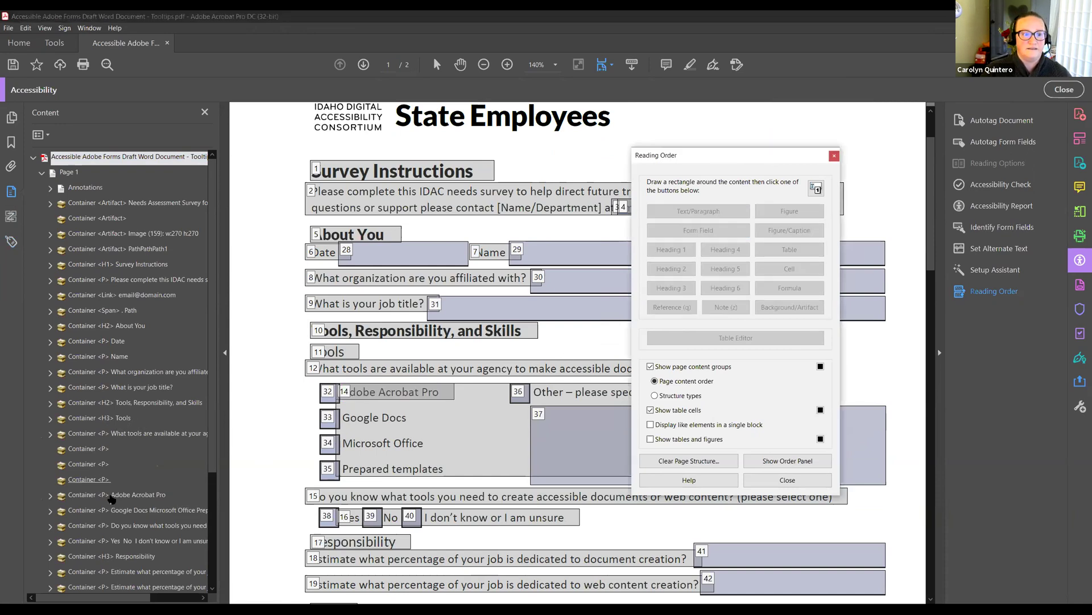
pyautogui.scroll(-2, 123, 429)
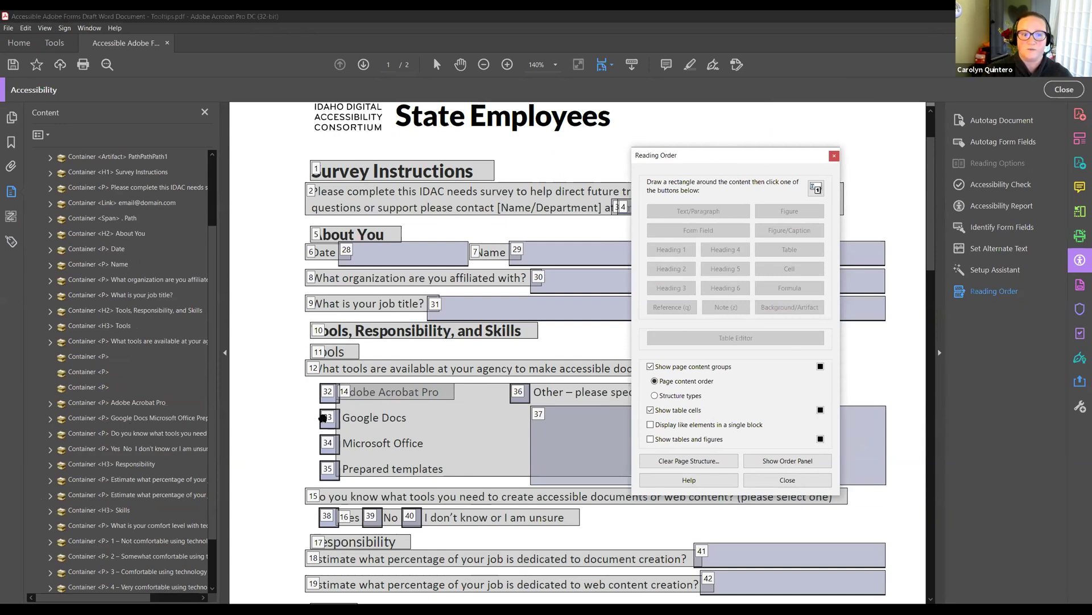
# Mark the "Google Docs", "Microsoft Office" and "Prepared templates" checkbox labels each as their own Text/Paragraph block
pyautogui.moveTo(341, 408); pyautogui.dragTo(411, 427)
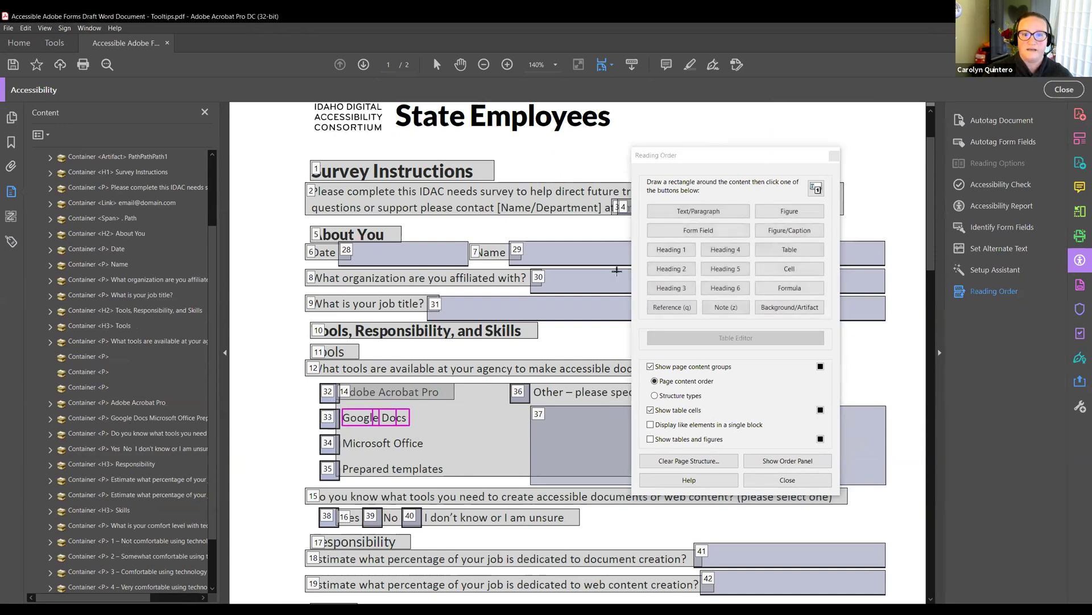
pyautogui.click(682, 211)
pyautogui.moveTo(335, 431); pyautogui.dragTo(445, 458)
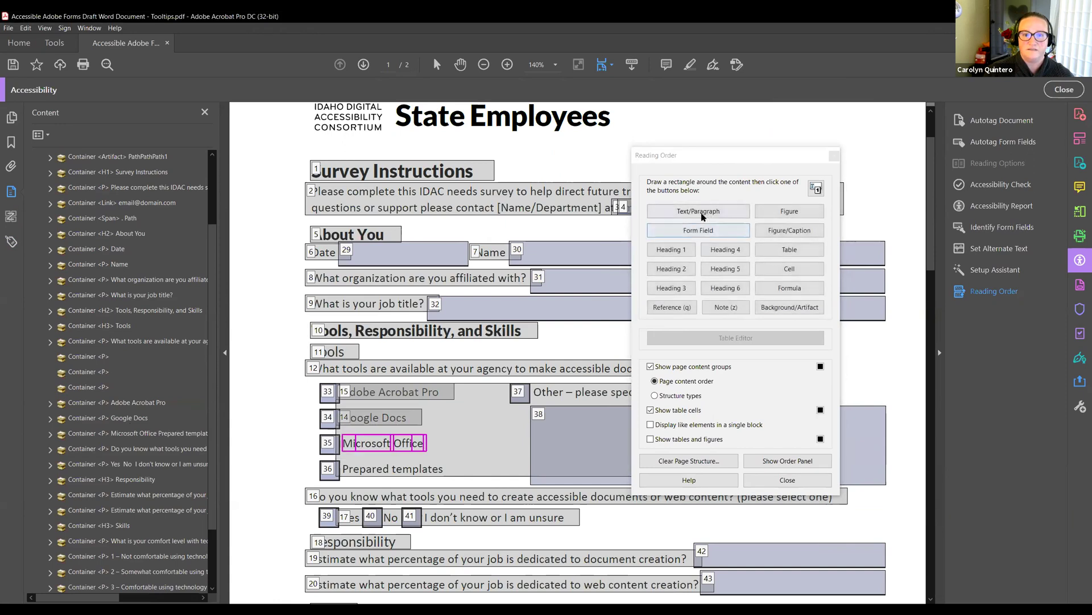
pyautogui.click(704, 215)
pyautogui.moveTo(333, 454); pyautogui.dragTo(454, 481)
pyautogui.click(687, 213)
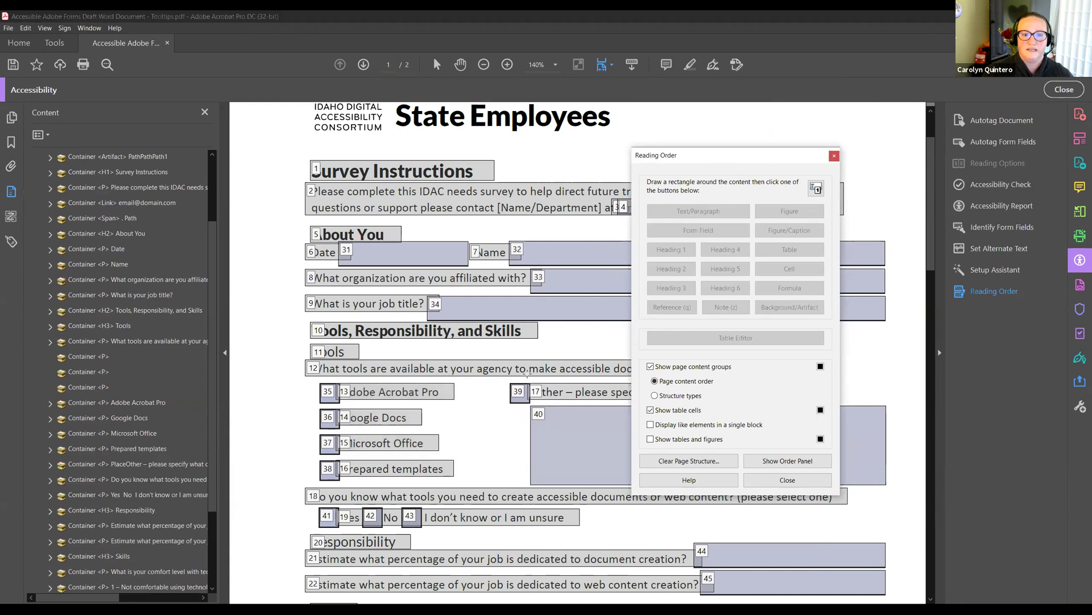
# Separate the "Other – please specify" label from its "Place" text by marking it as its own Text/Paragraph
pyautogui.click(537, 392)
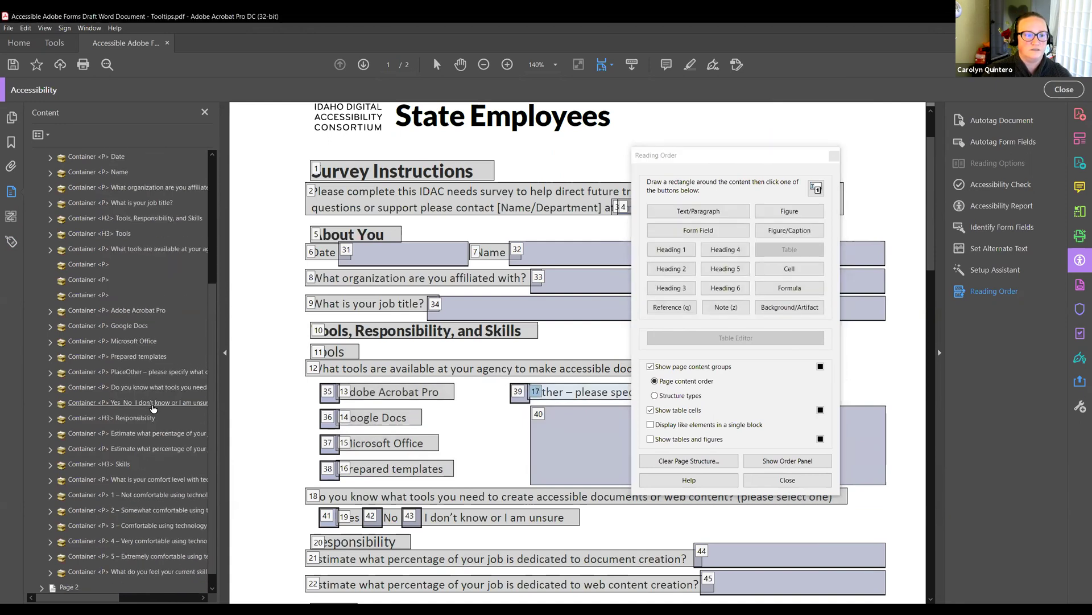
pyautogui.scroll(-2, 150, 397)
pyautogui.click(150, 368)
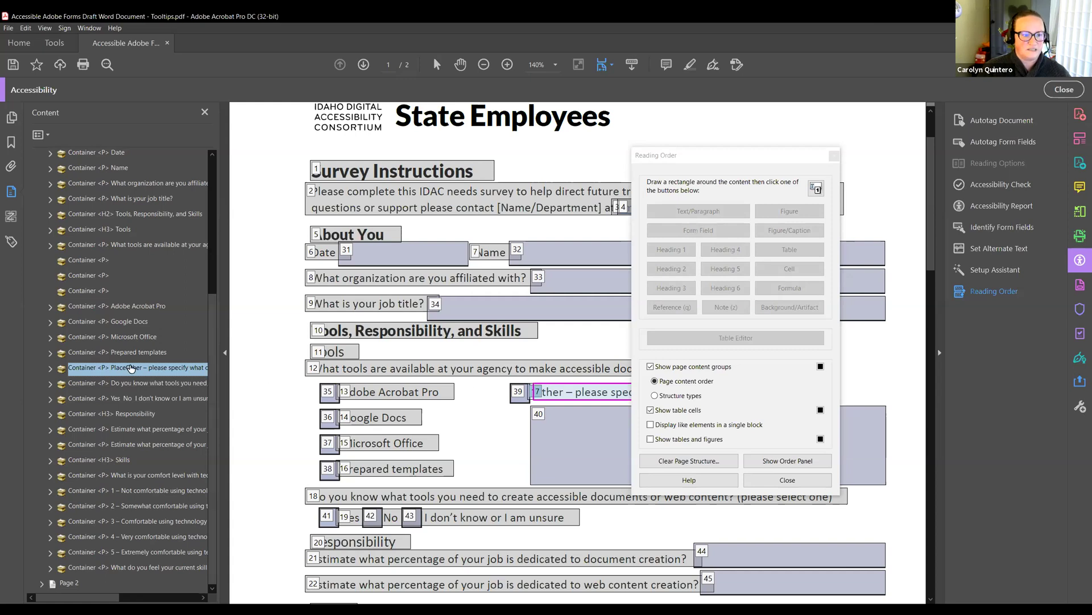
pyautogui.moveTo(524, 376)
pyautogui.mouseDown()
pyautogui.moveTo(654, 400)
pyautogui.moveTo(814, 406)
pyautogui.mouseUp()
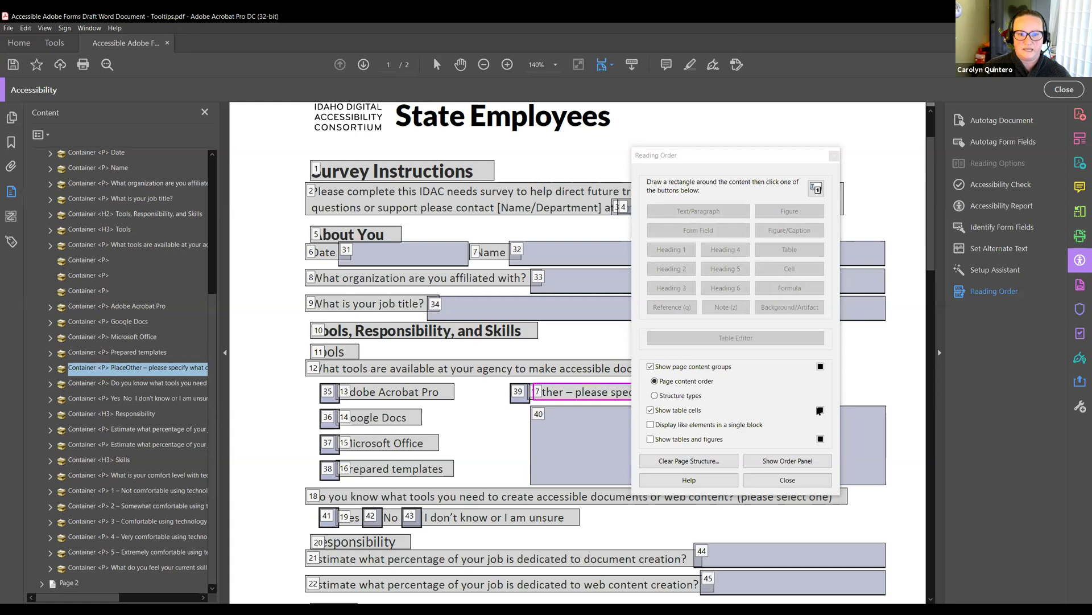
pyautogui.click(693, 213)
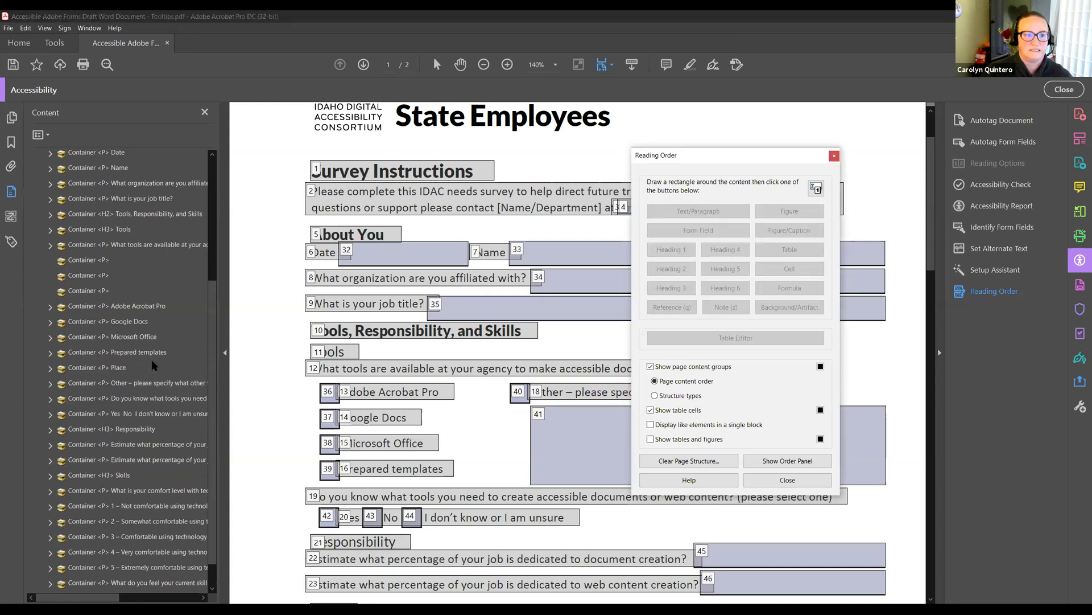
# Inspect and delete the stray "Place" container, and select the block of the "Other – please specify" label
pyautogui.click(118, 368)
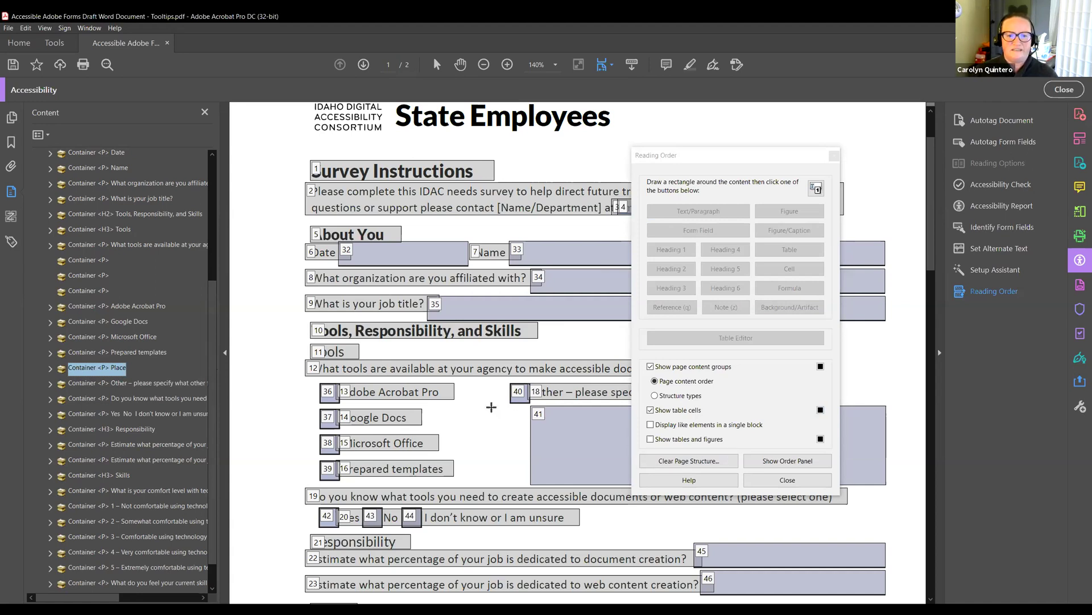
pyautogui.click(50, 369)
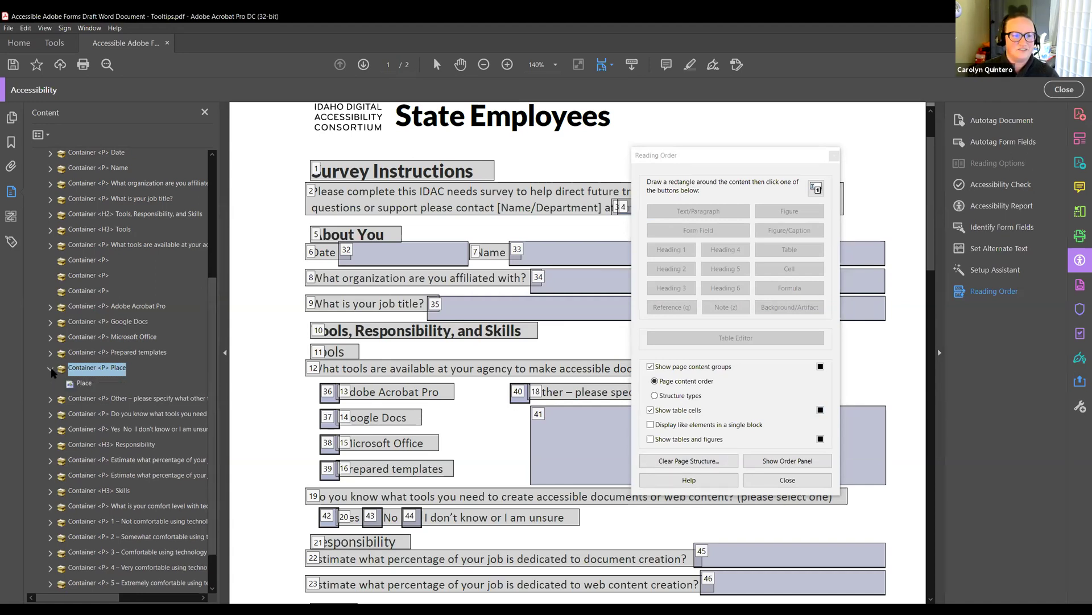
pyautogui.click(51, 370)
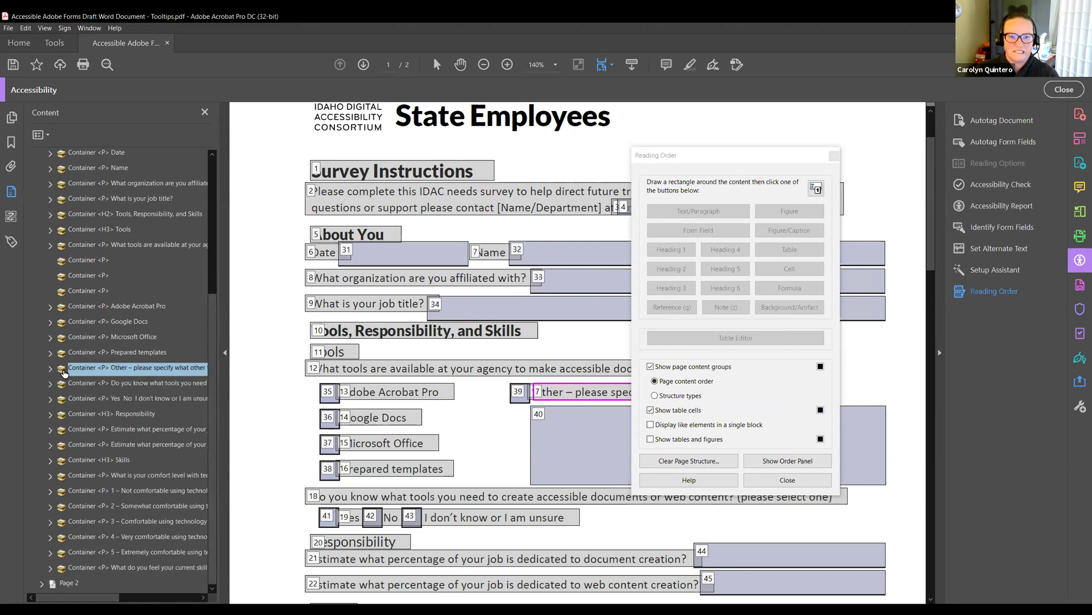
pyautogui.click(538, 392)
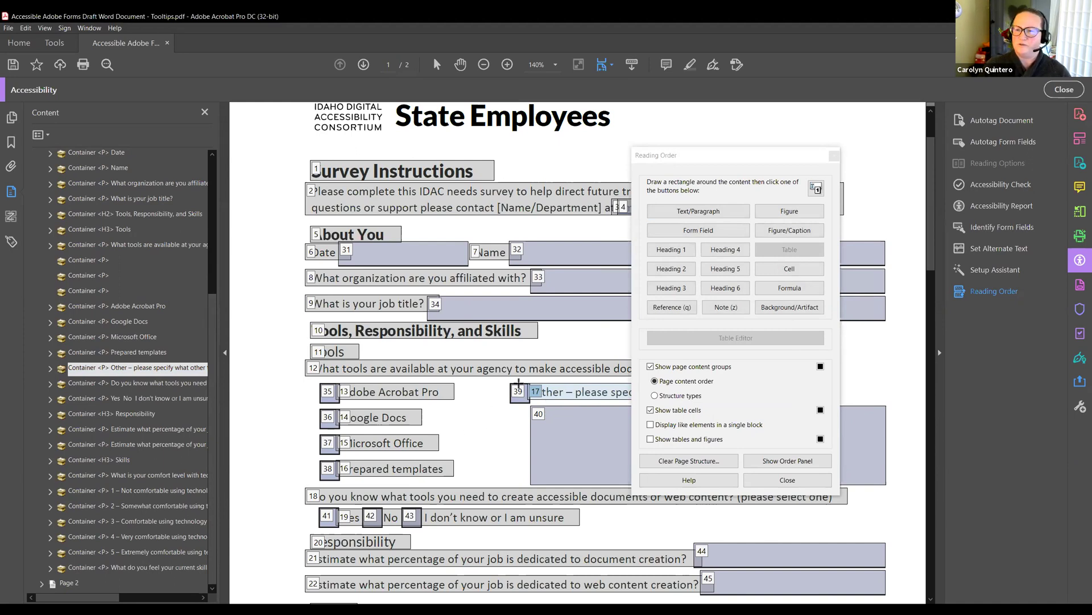
# Split the "Yes" and "No" labels from the shared answer block by marking each as its own Text/Paragraph
pyautogui.scroll(-5, 519, 383)
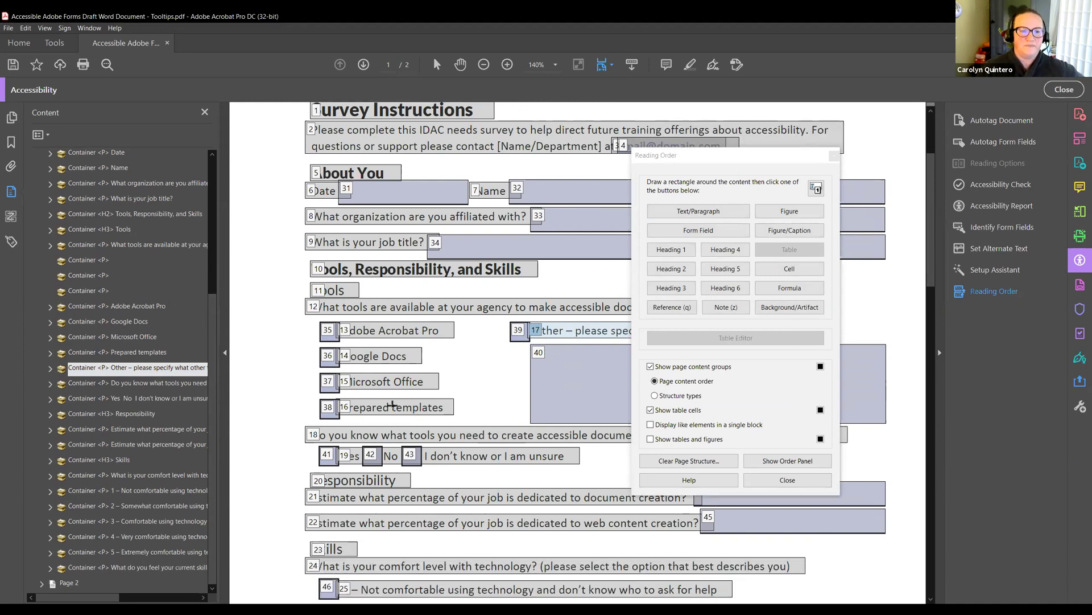
pyautogui.moveTo(325, 357); pyautogui.dragTo(369, 384)
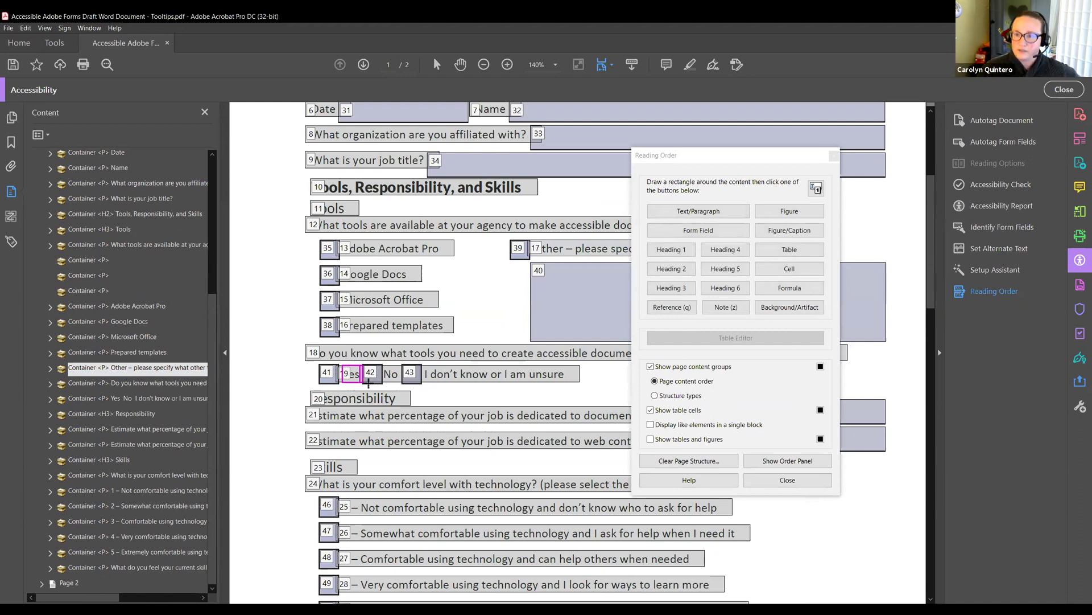
pyautogui.click(699, 211)
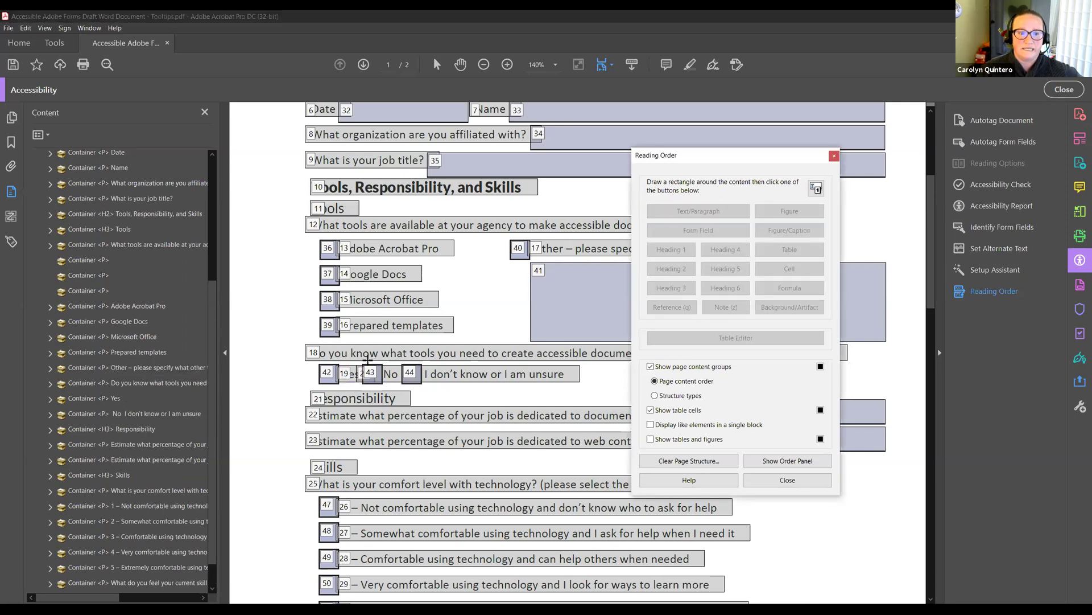
pyautogui.click(392, 374)
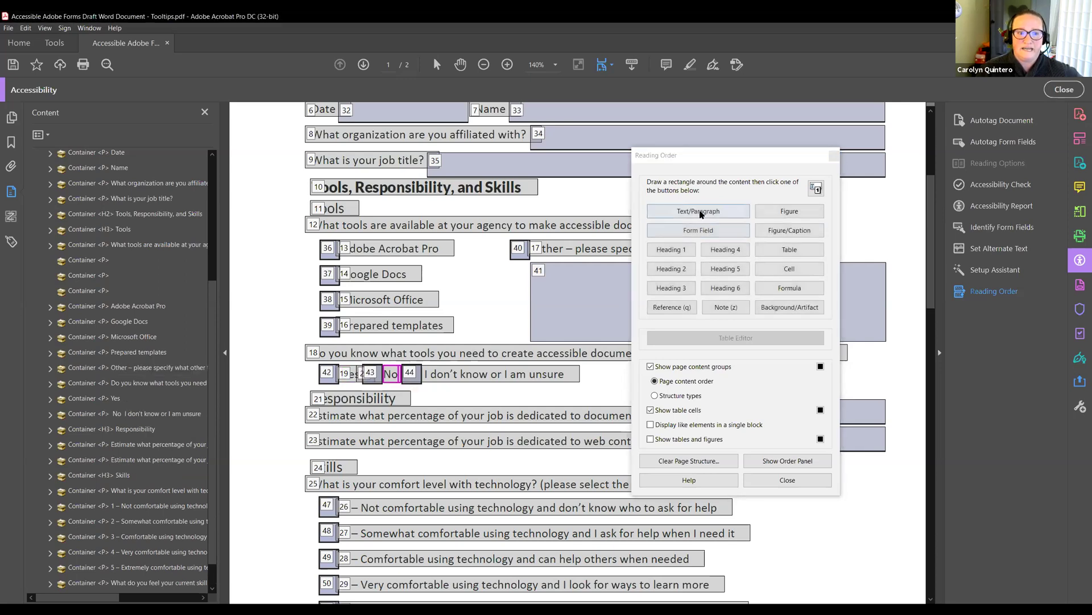
pyautogui.click(700, 211)
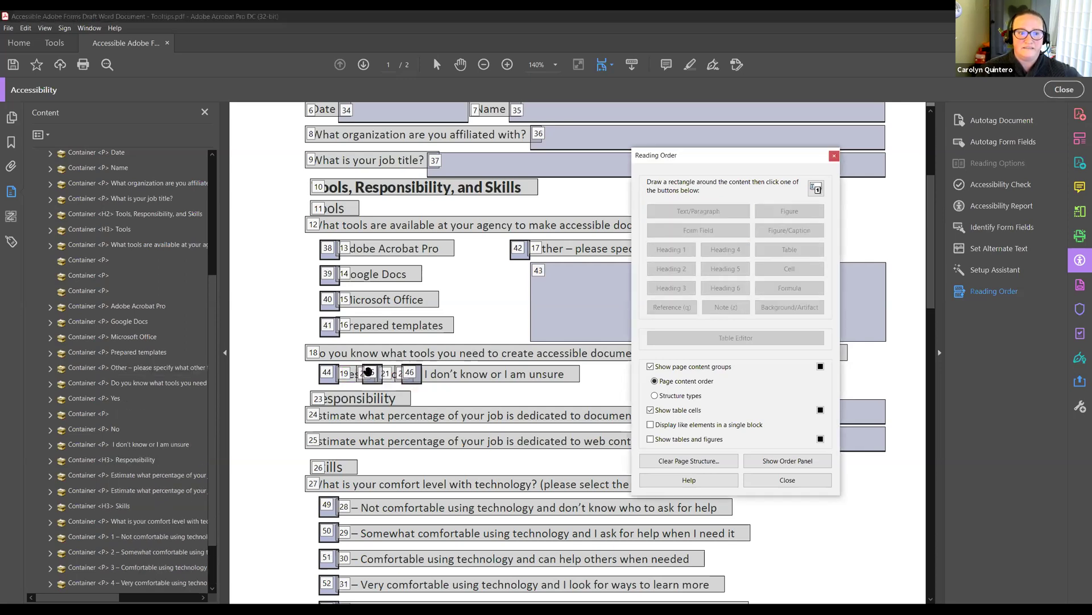
# Delete the empty paragraph containers between "Yes" and "No" and before "Adobe Acrobat Pro" in the Page 1 content
pyautogui.click(87, 415)
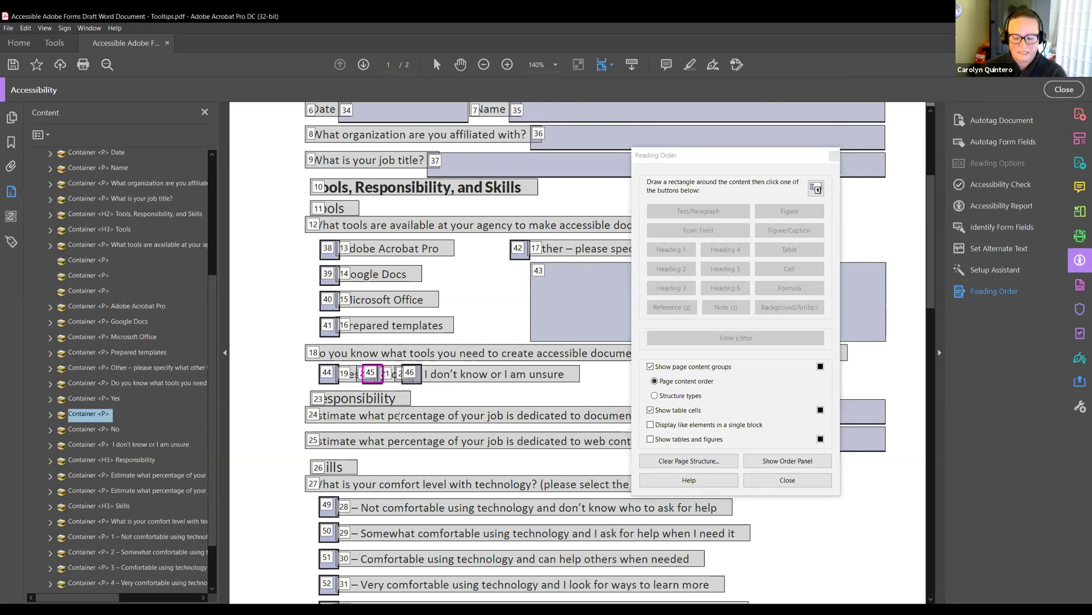
pyautogui.press('Delete')
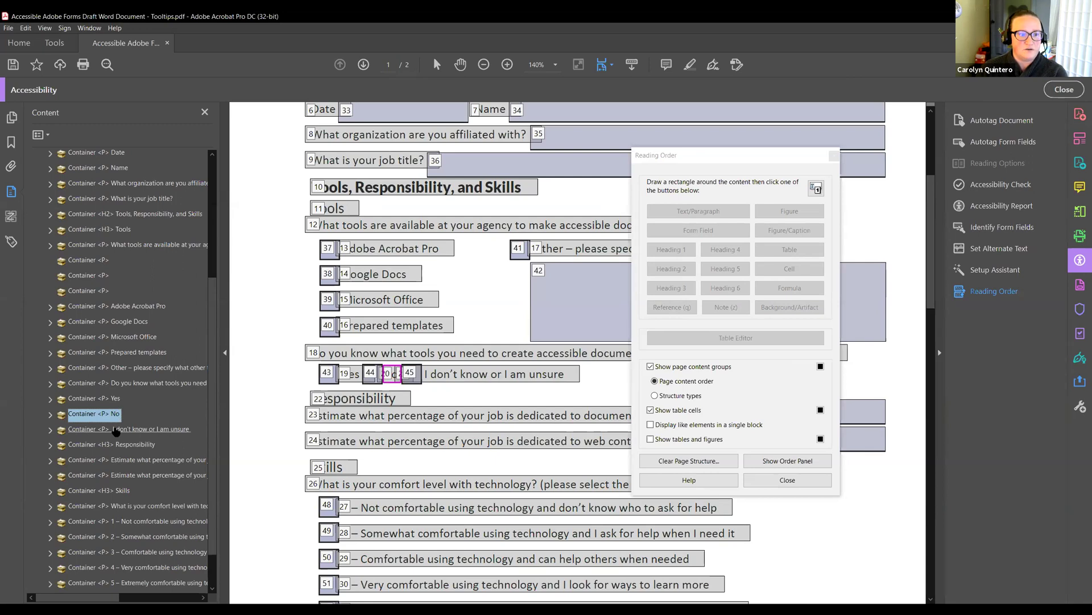
pyautogui.click(89, 263)
pyautogui.click(88, 277)
pyautogui.click(88, 293)
pyautogui.click(84, 261)
pyautogui.press('Delete')
pyautogui.press('Delete')
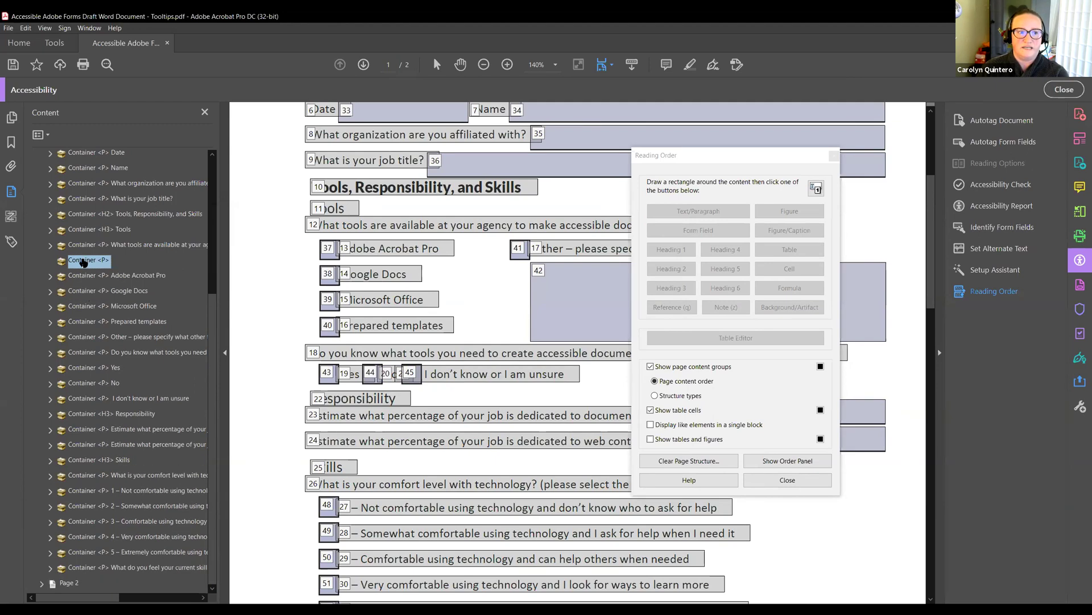
pyautogui.press('Delete')
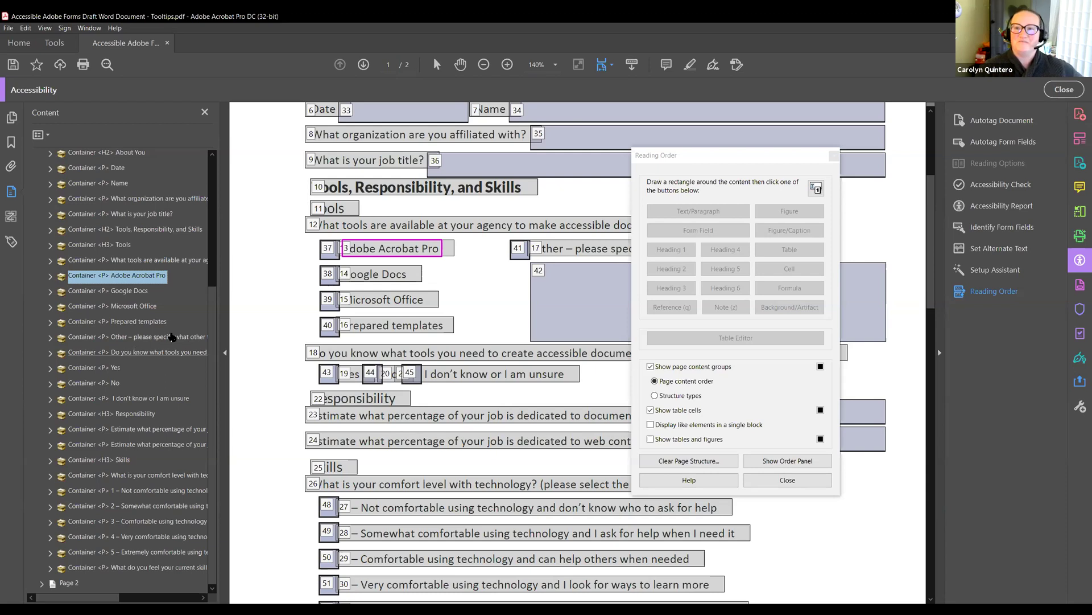
# Select the IDAC logo and the survey title in turn as content regions on Page 1, and clear the selection
pyautogui.scroll(5, 287, 307)
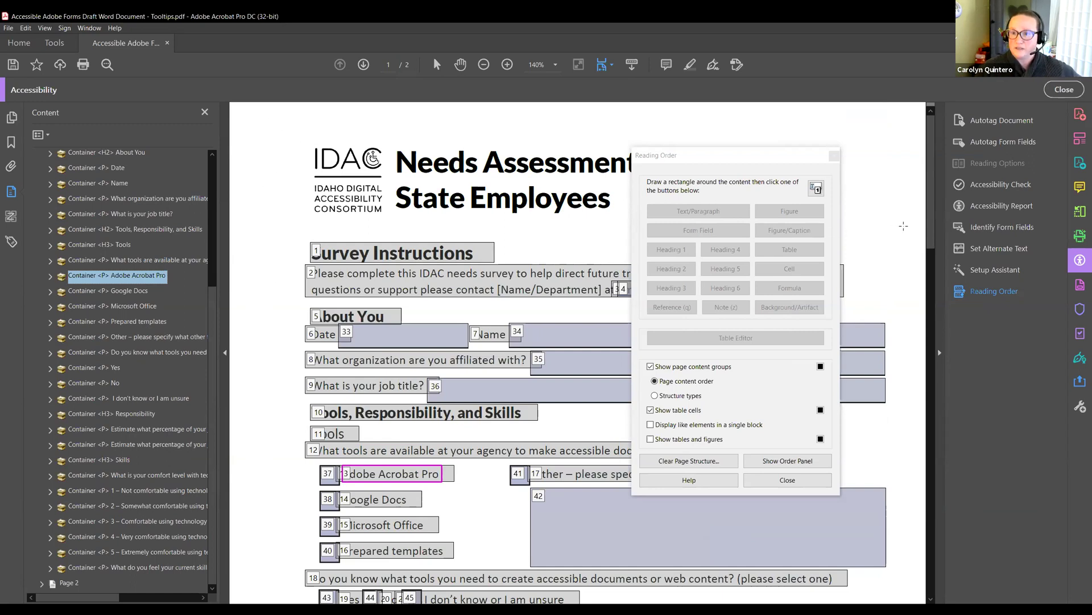
pyautogui.scroll(-10, 899, 308)
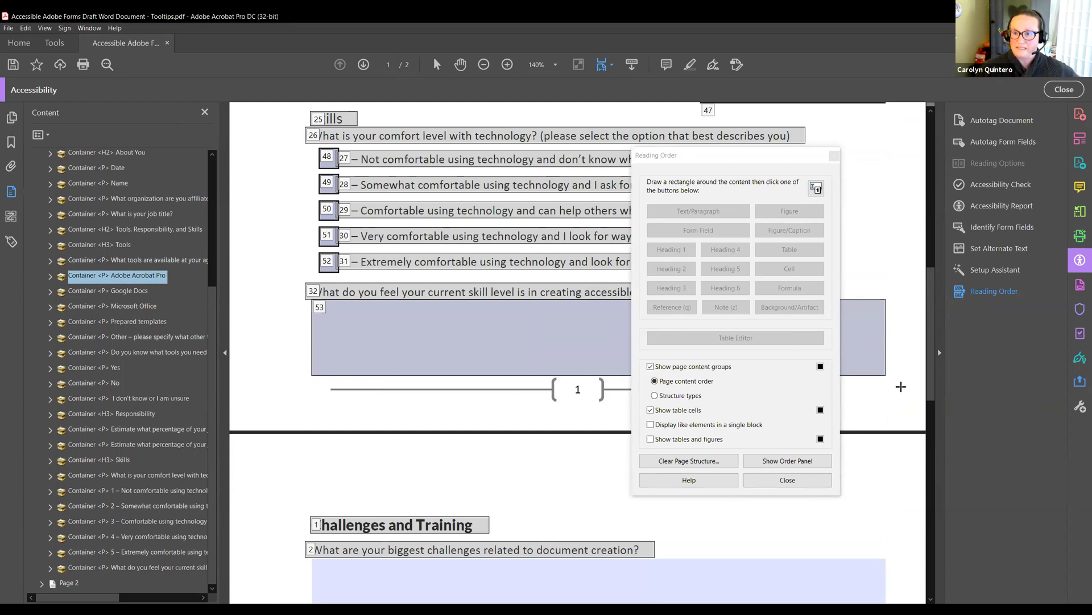
pyautogui.scroll(10, 901, 386)
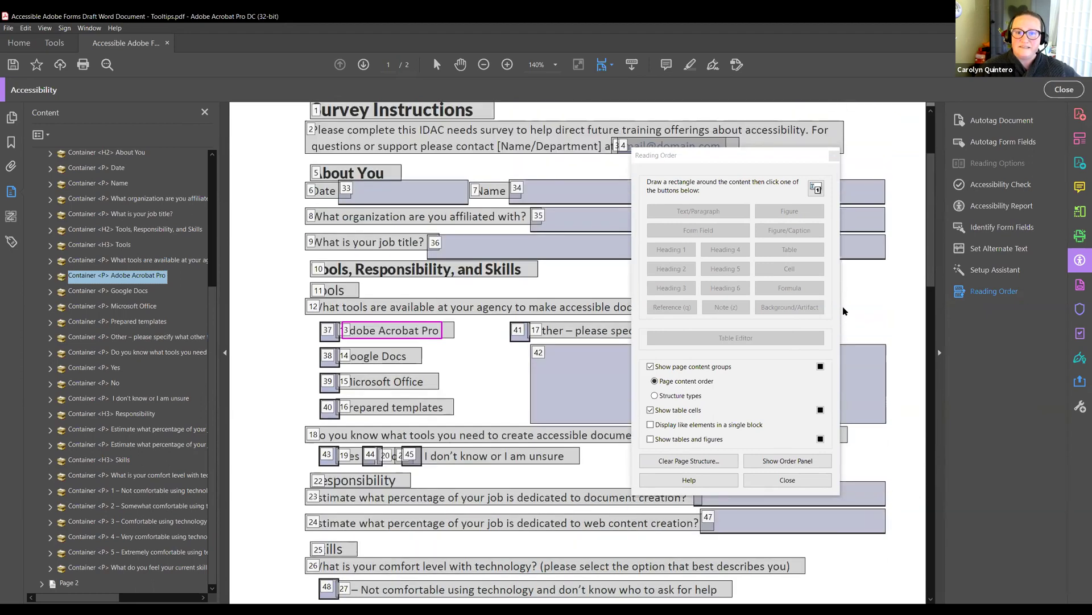
pyautogui.scroll(1, 375, 176)
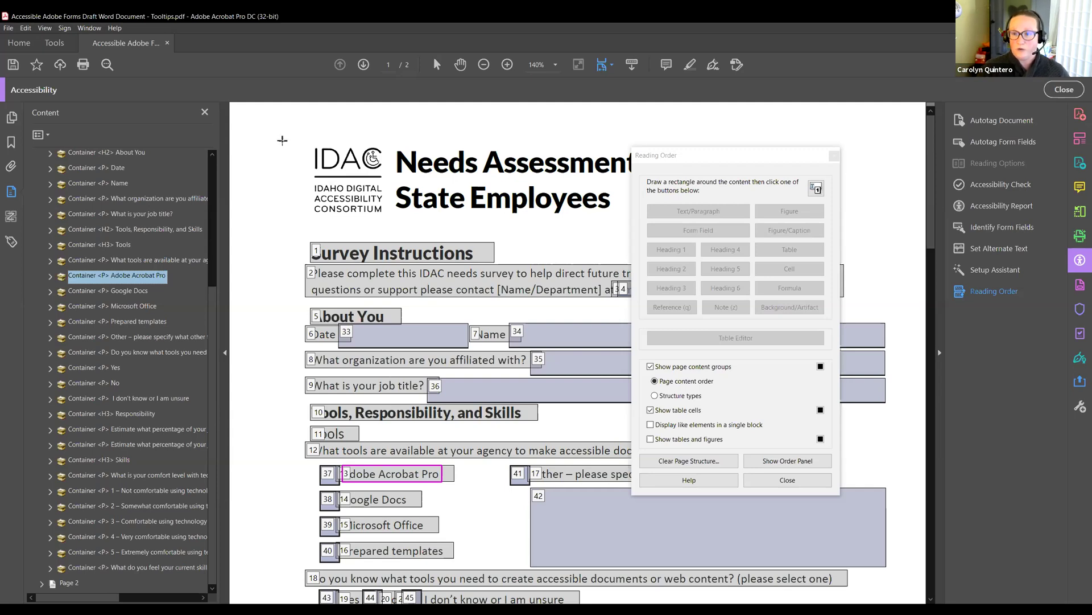
pyautogui.moveTo(291, 137); pyautogui.dragTo(392, 224)
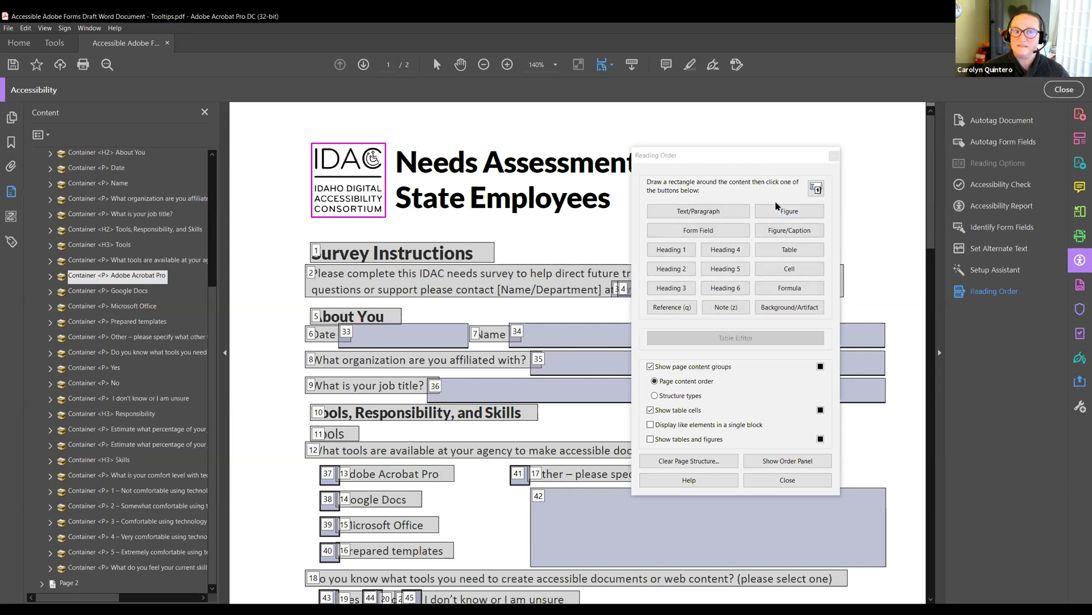
pyautogui.moveTo(388, 133); pyautogui.dragTo(866, 226)
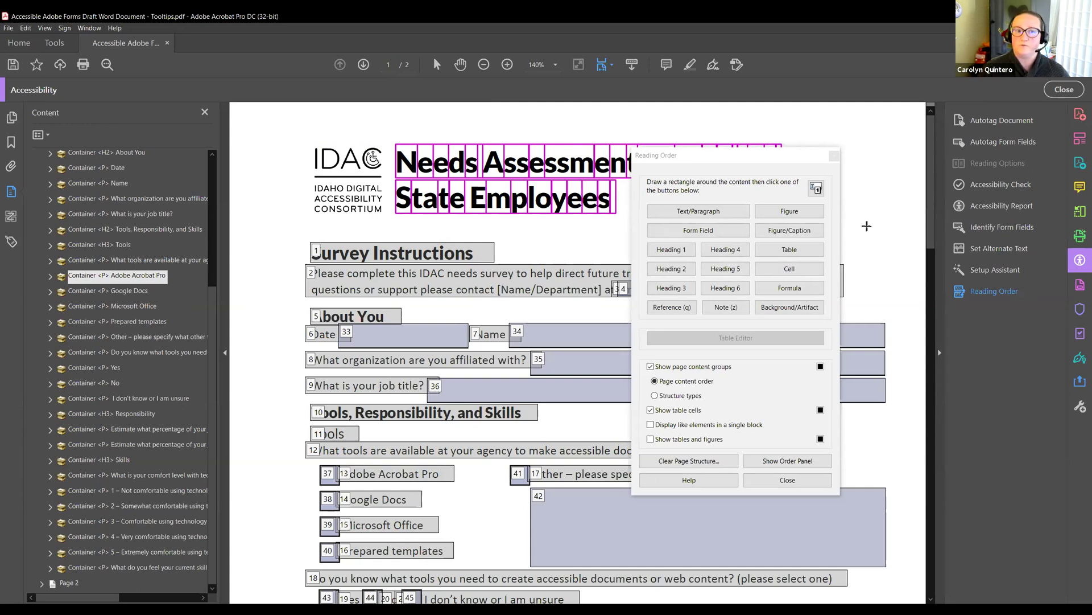
pyautogui.click(272, 234)
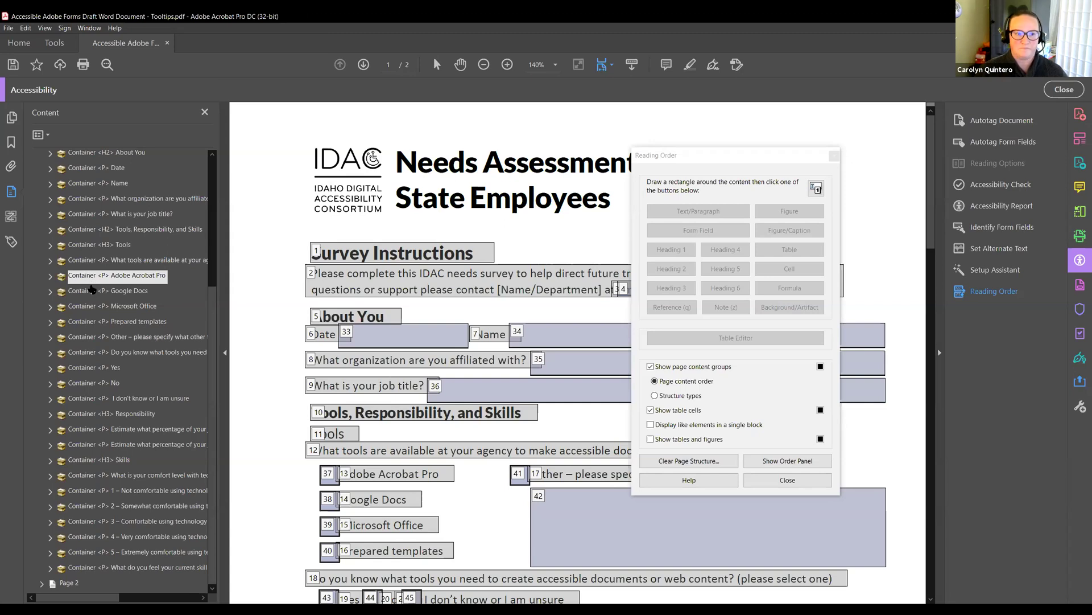
# Review the content containers of Page 1 and compare them with the Form tags in the tag tree
pyautogui.scroll(2, 93, 288)
pyautogui.scroll(2, 93, 290)
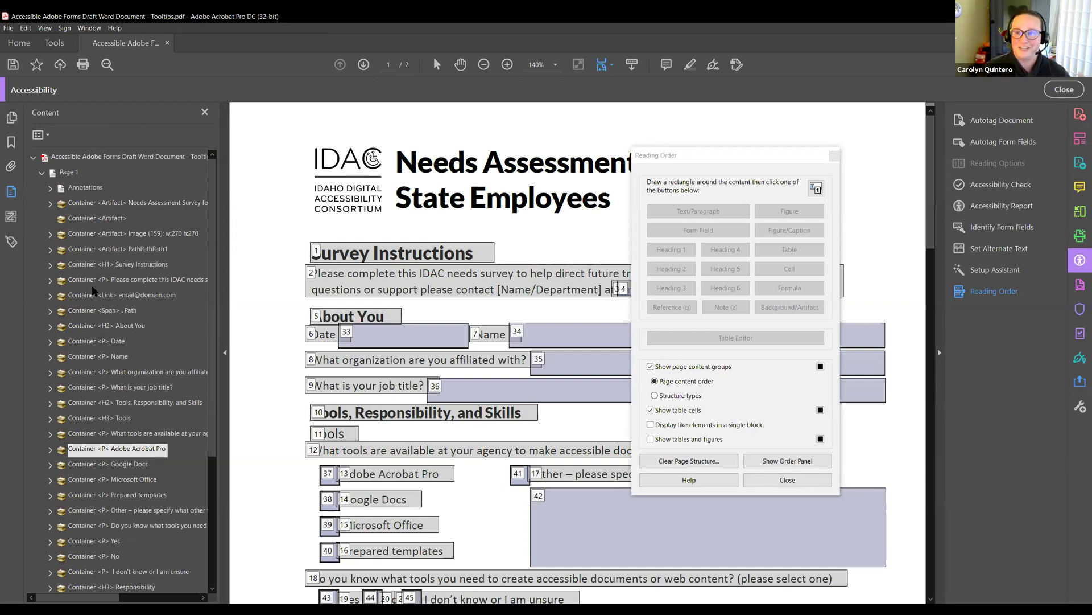
pyautogui.scroll(-4, 93, 290)
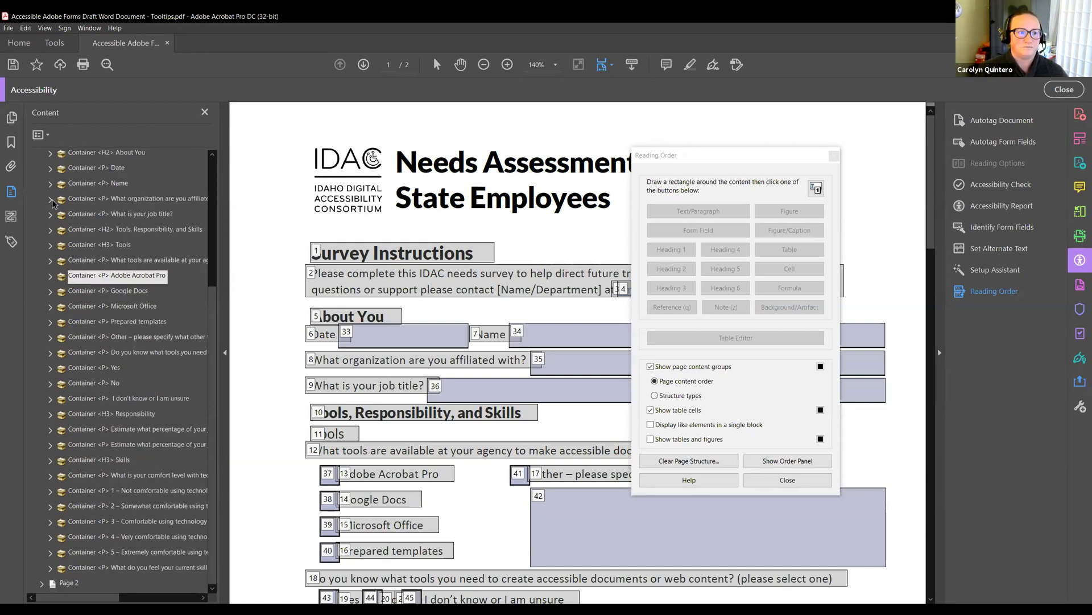
pyautogui.click(11, 241)
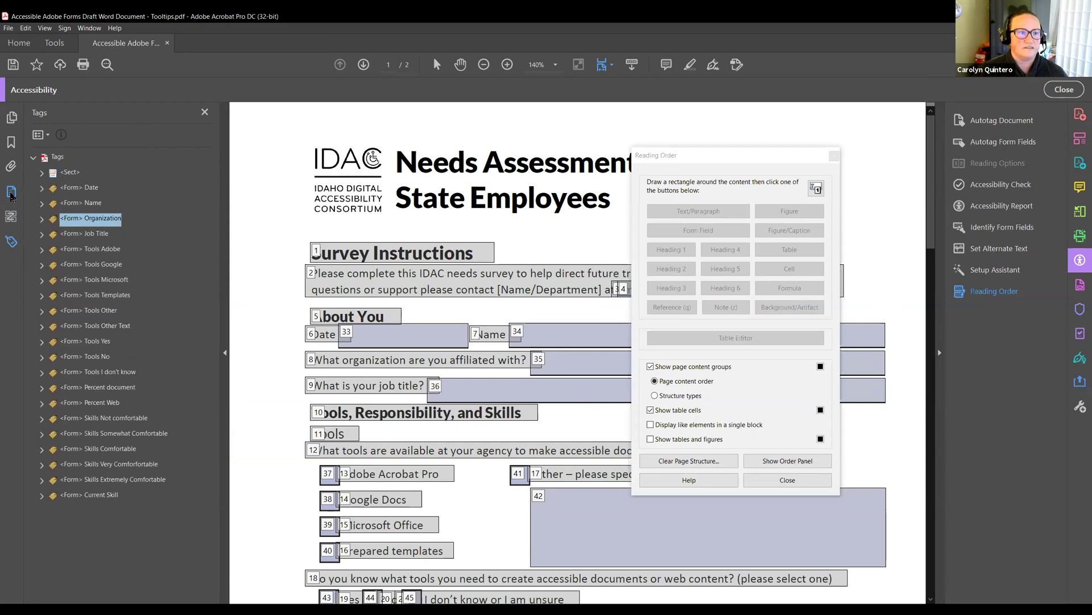
pyautogui.click(10, 193)
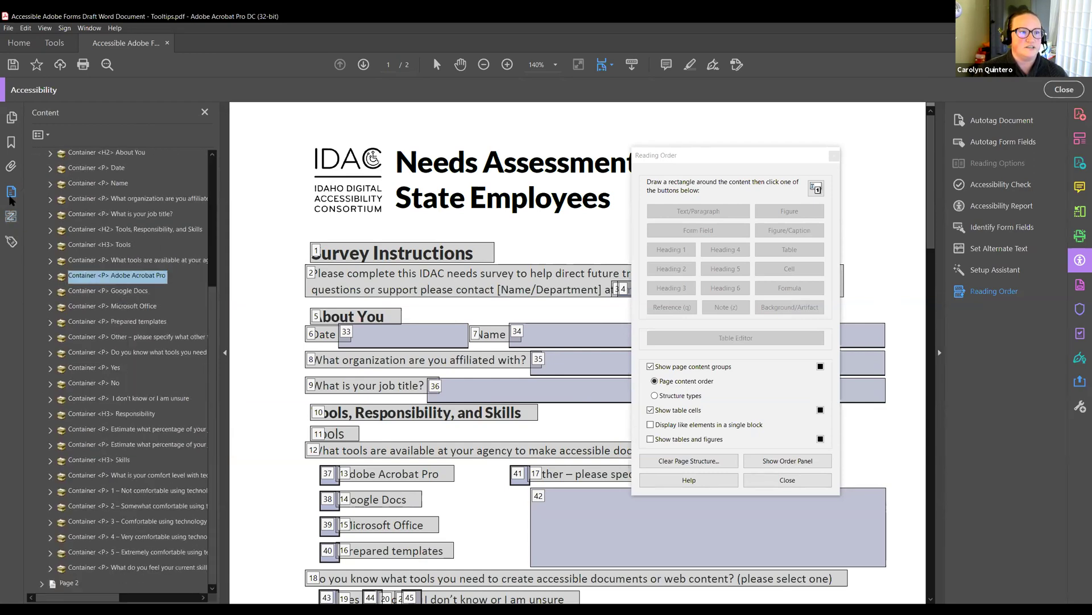
# List the reading order entries of Page 1 and examine where the form fields fall relative to their labels
pyautogui.click(11, 218)
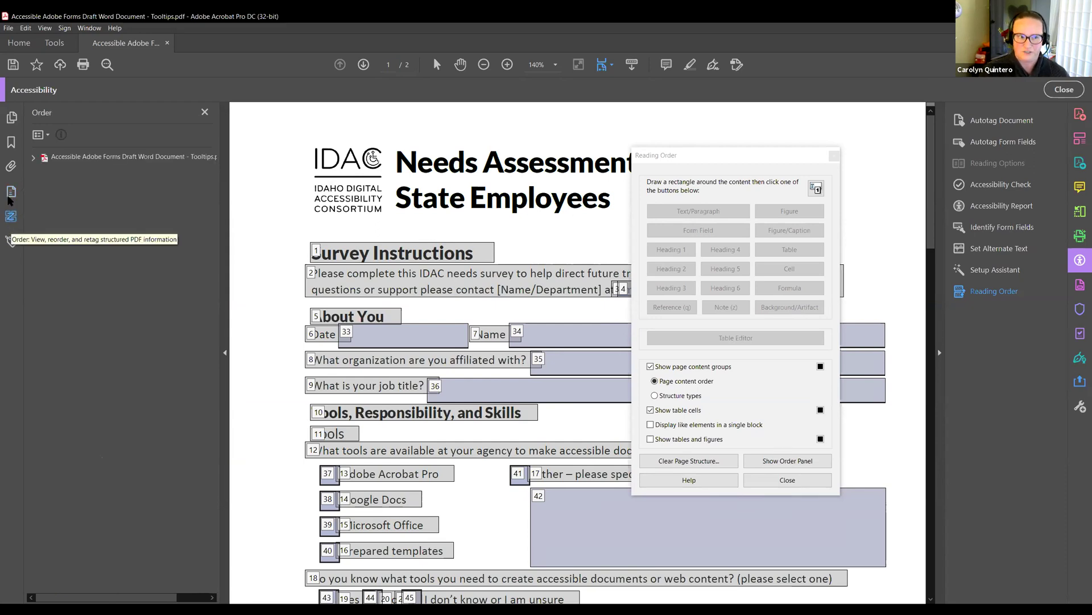
pyautogui.click(33, 157)
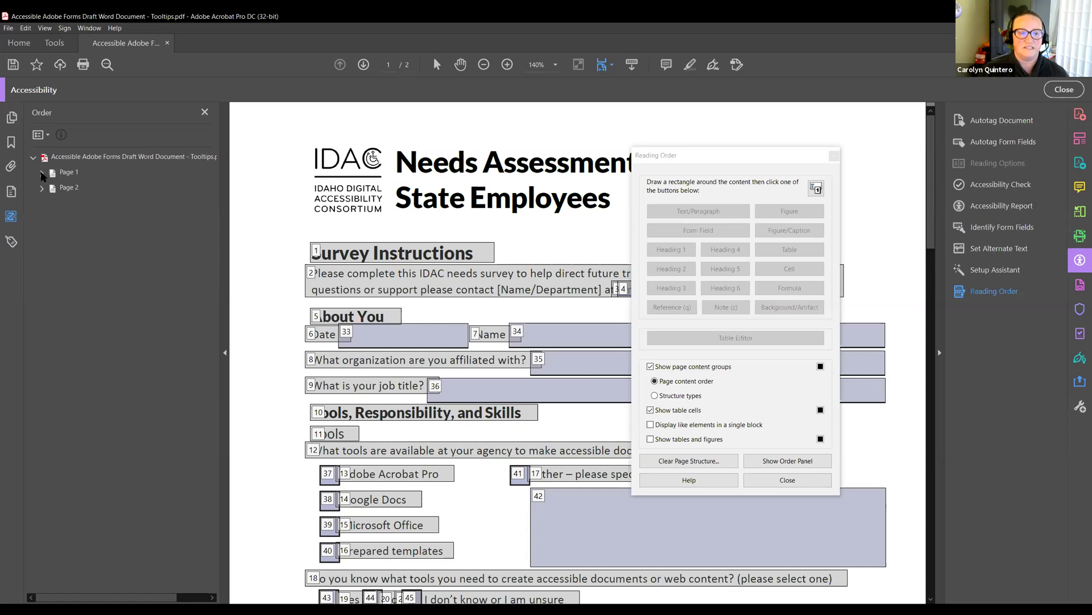
pyautogui.click(42, 172)
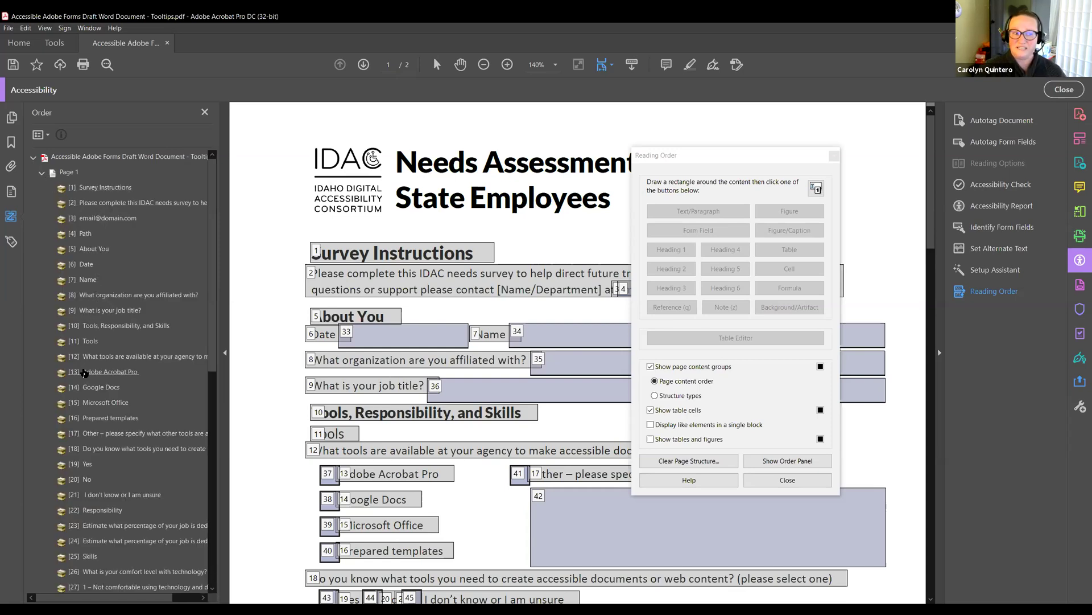
pyautogui.scroll(-7, 84, 373)
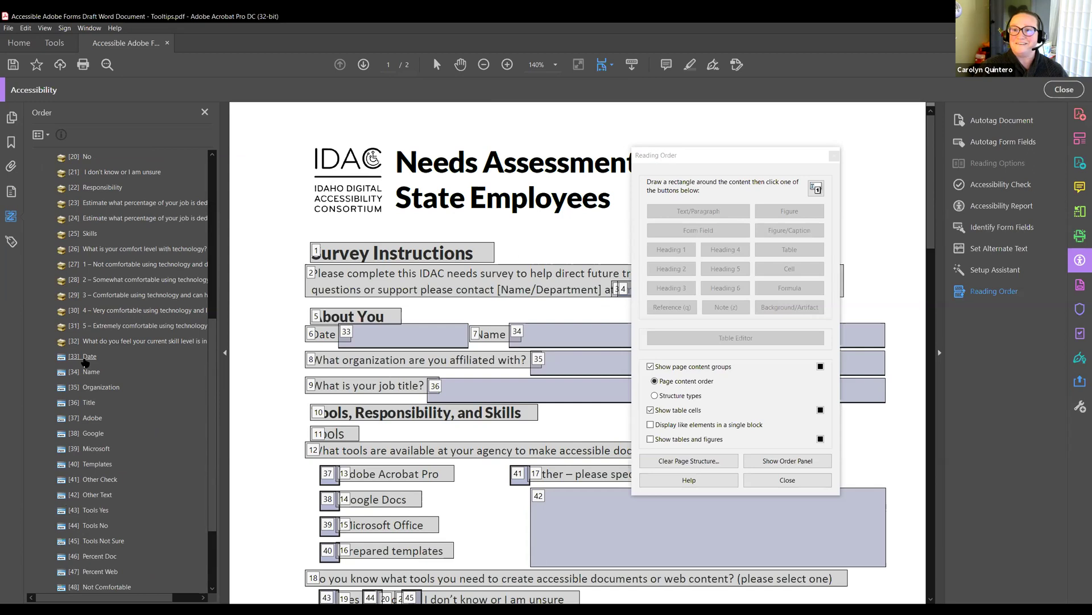
# Move the Date and Name form fields directly after their matching labels in the Page 1 reading order
pyautogui.moveTo(86, 362); pyautogui.dragTo(80, 272)
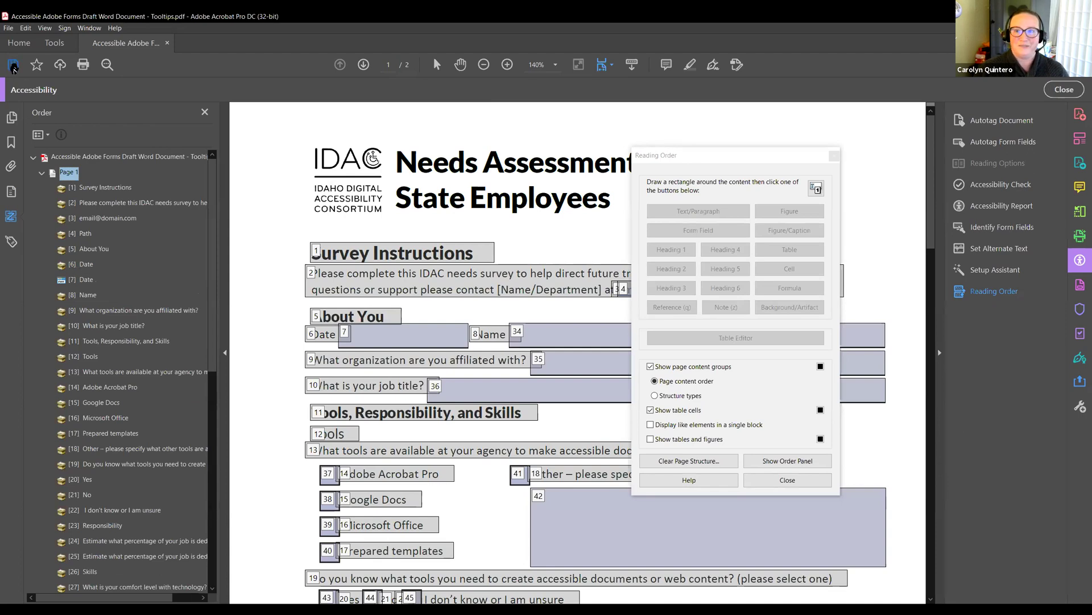
pyautogui.scroll(-5, 77, 341)
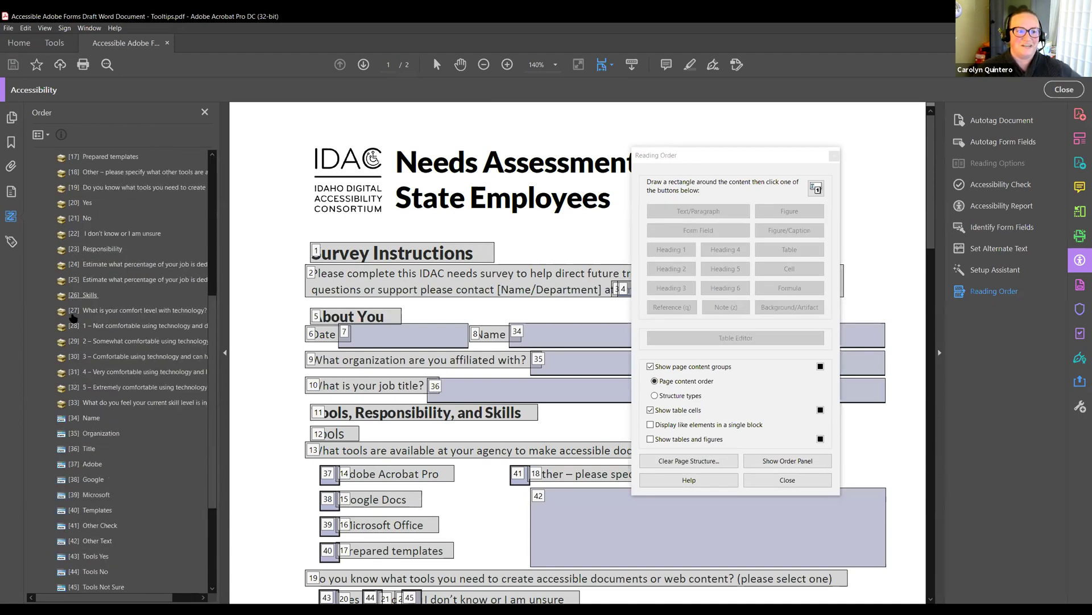
pyautogui.moveTo(80, 419); pyautogui.dragTo(90, 305)
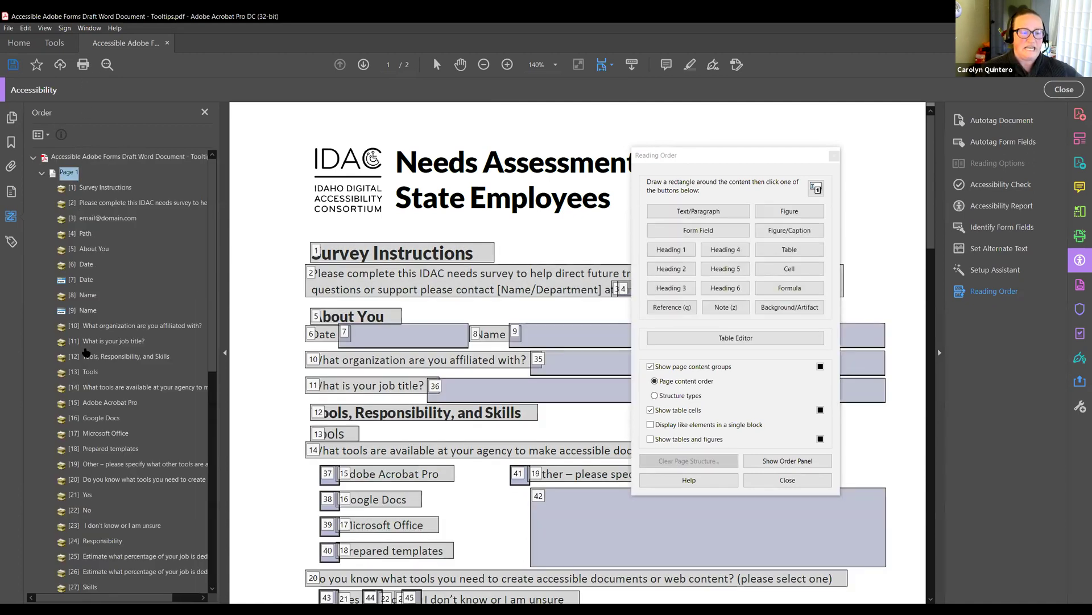
# Place the Organization and Title form fields directly after their respective questions in the Page 1 reading order
pyautogui.scroll(-5, 86, 350)
pyautogui.moveTo(94, 433); pyautogui.dragTo(86, 272)
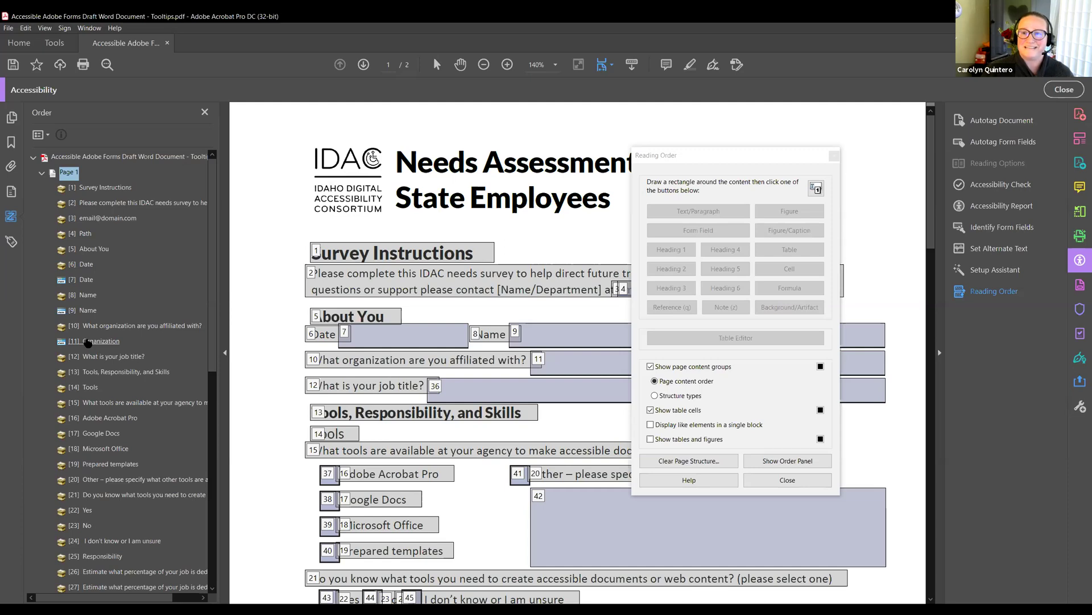
pyautogui.scroll(-4, 88, 344)
pyautogui.moveTo(88, 540); pyautogui.dragTo(102, 291)
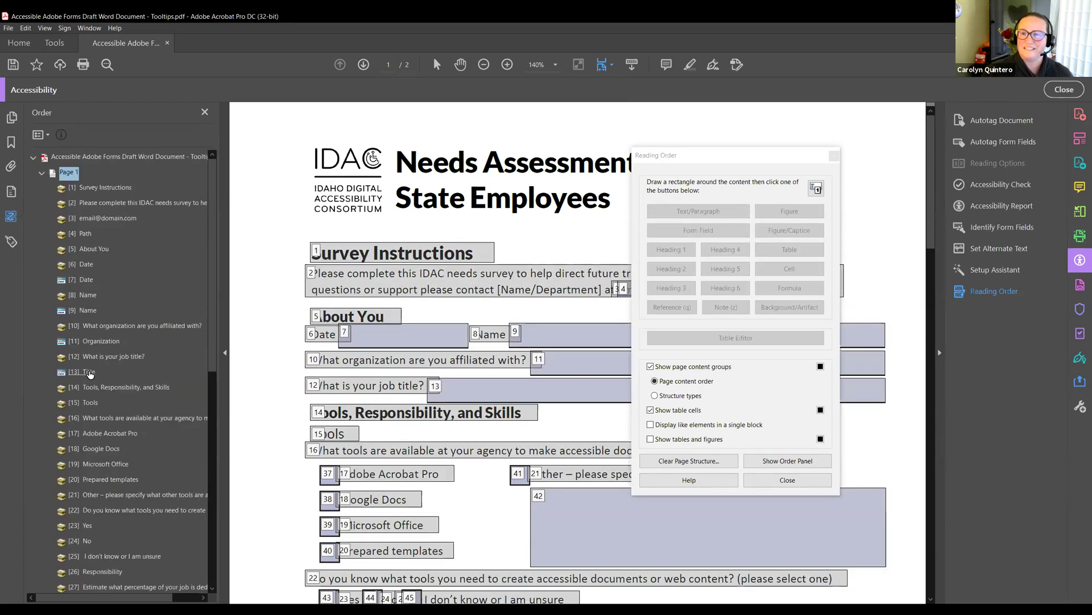
# Move the Adobe, Google and Microsoft checkboxes directly after the Adobe Acrobat Pro, Google Docs and Microsoft Office labels in the reading order
pyautogui.scroll(-3, 81, 375)
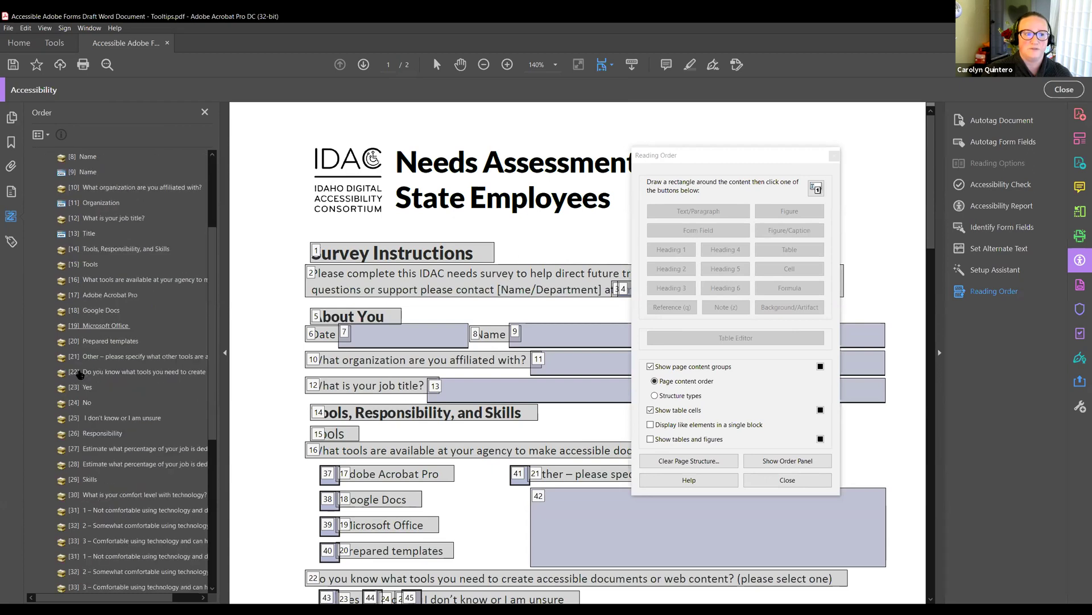
pyautogui.scroll(-3, 80, 375)
pyautogui.click(86, 463)
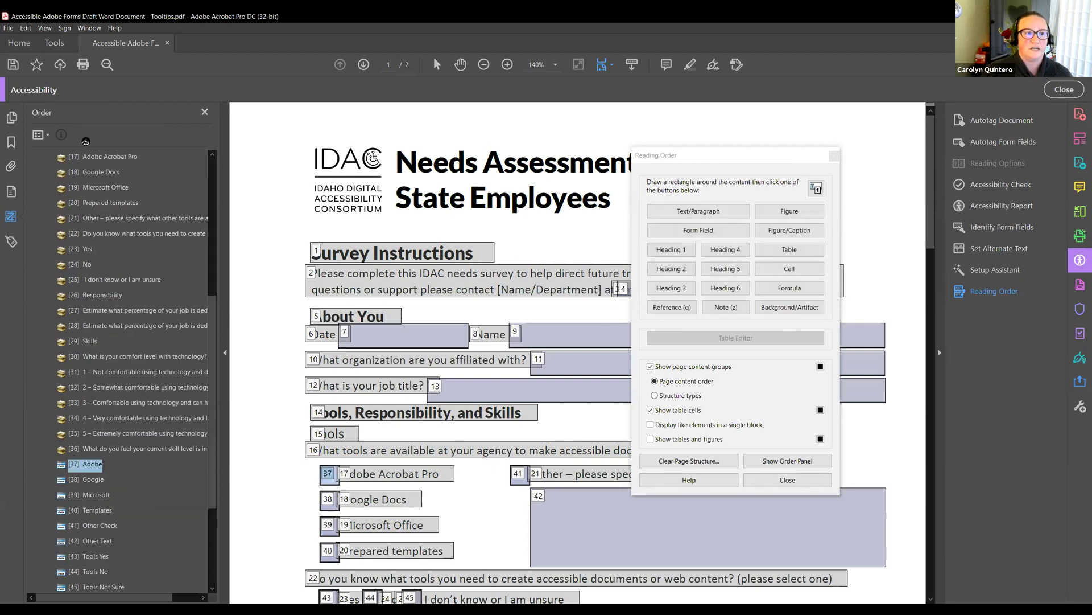
pyautogui.scroll(1, 88, 228)
pyautogui.moveTo(93, 196); pyautogui.dragTo(93, 194)
pyautogui.scroll(-3, 105, 230)
pyautogui.click(86, 479)
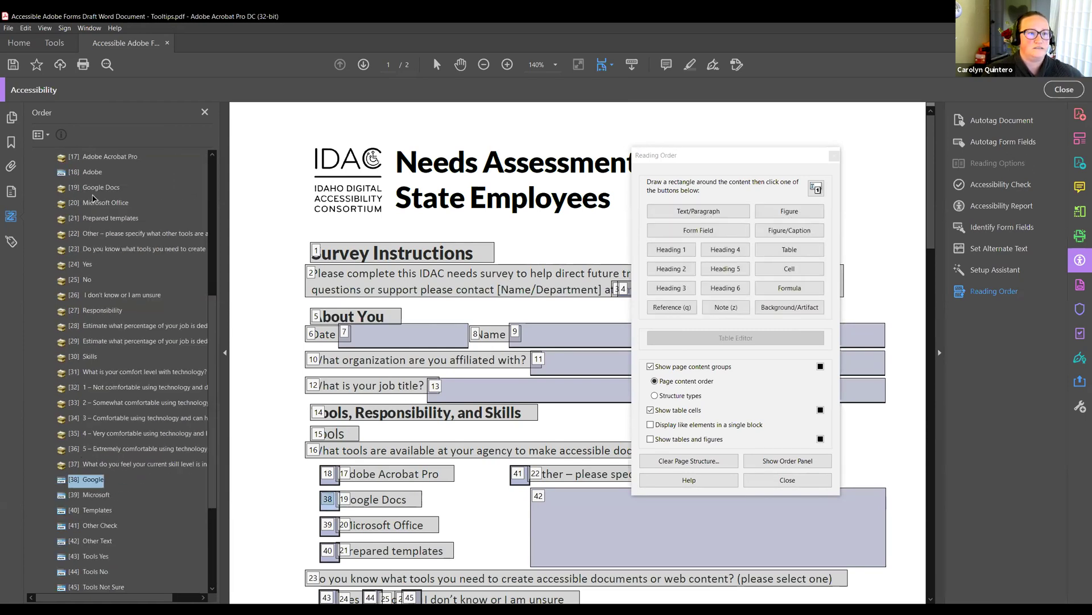
pyautogui.moveTo(93, 197); pyautogui.dragTo(93, 197)
pyautogui.moveTo(101, 449); pyautogui.dragTo(98, 187)
pyautogui.moveTo(98, 182); pyautogui.dragTo(97, 182)
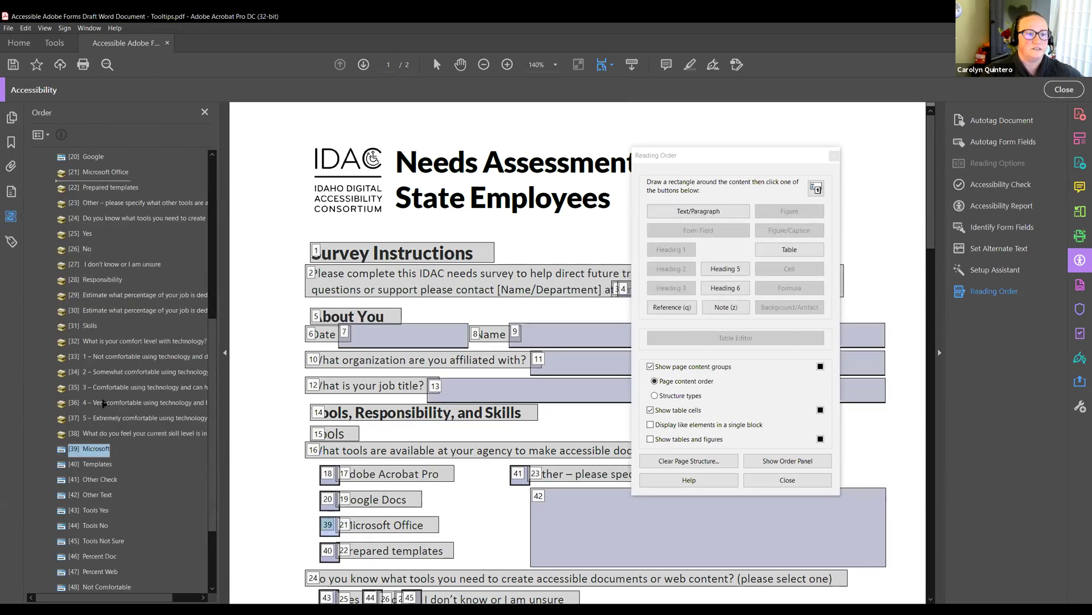
# Place Templates after the "Prepared templates" label and Other Check and Other Text after the "Other" label in the reading order, saving the document
pyautogui.scroll(-7, 95, 558)
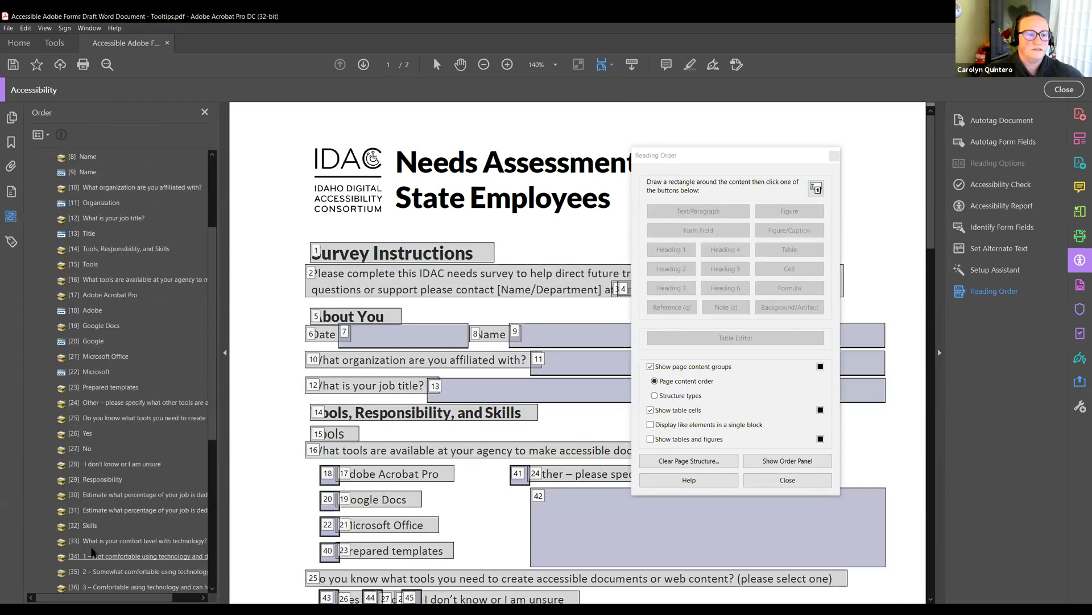
pyautogui.moveTo(91, 465); pyautogui.dragTo(98, 211)
pyautogui.click(13, 67)
pyautogui.click(92, 525)
pyautogui.moveTo(96, 285); pyautogui.dragTo(98, 293)
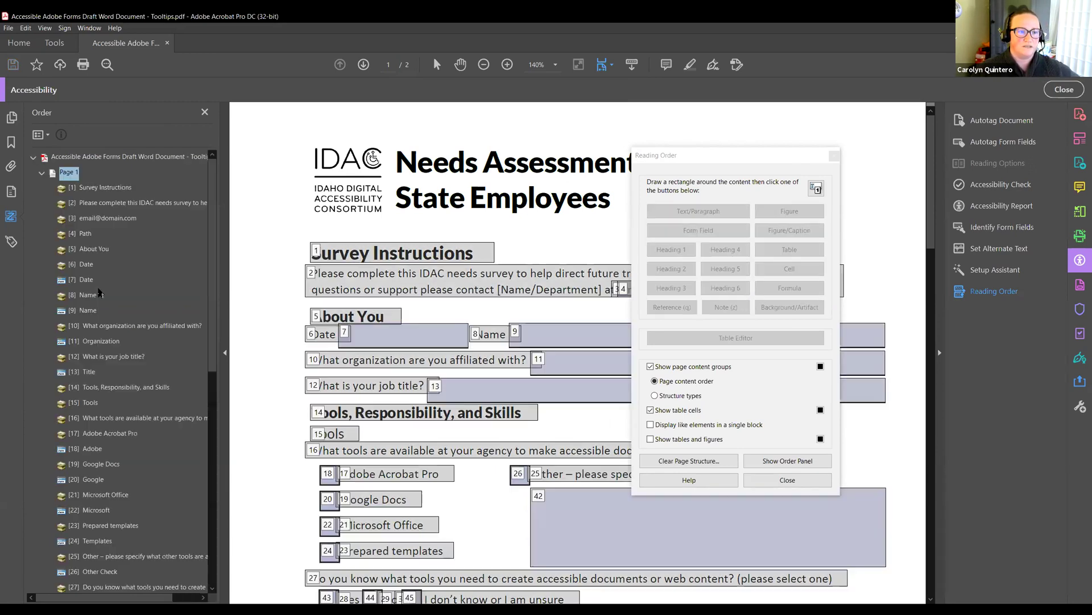
pyautogui.moveTo(90, 541); pyautogui.dragTo(88, 304)
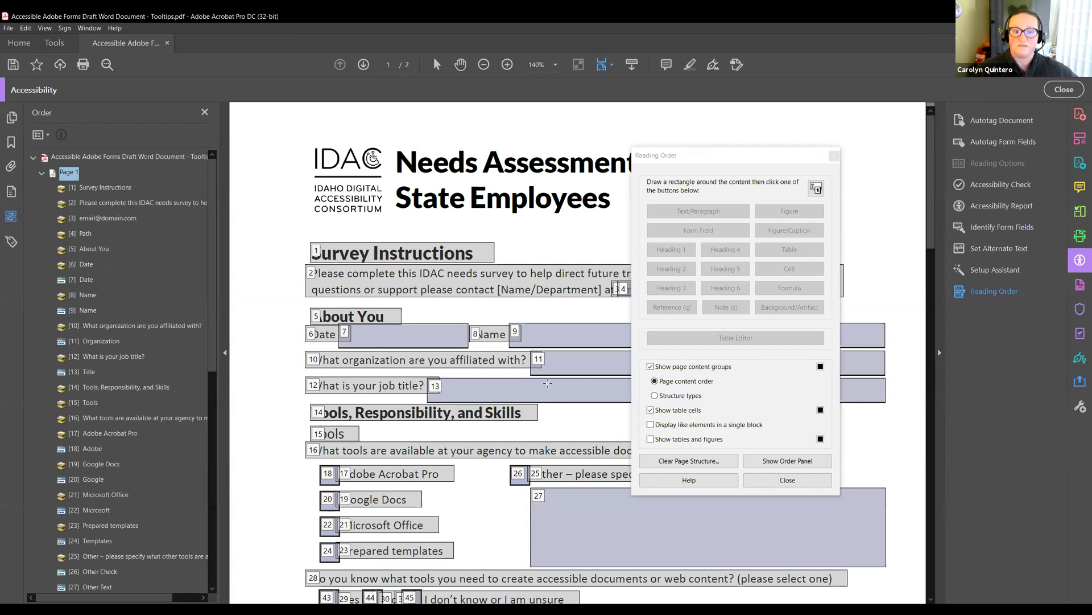
# Locate the Title and Tools Yes fields on the page by selecting their reading order entries
pyautogui.scroll(-10, 456, 353)
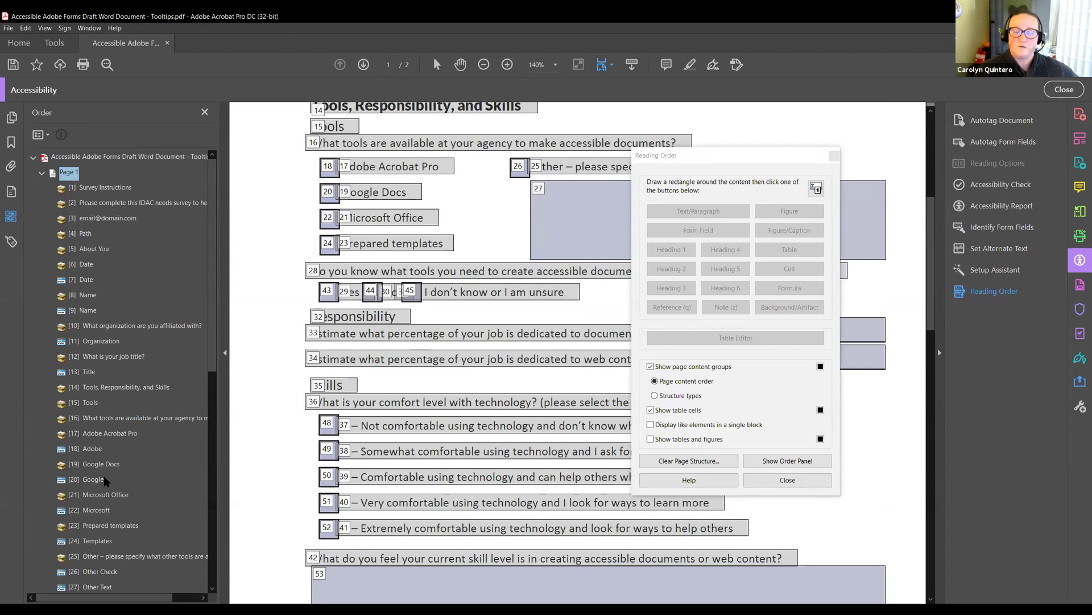
pyautogui.click(88, 372)
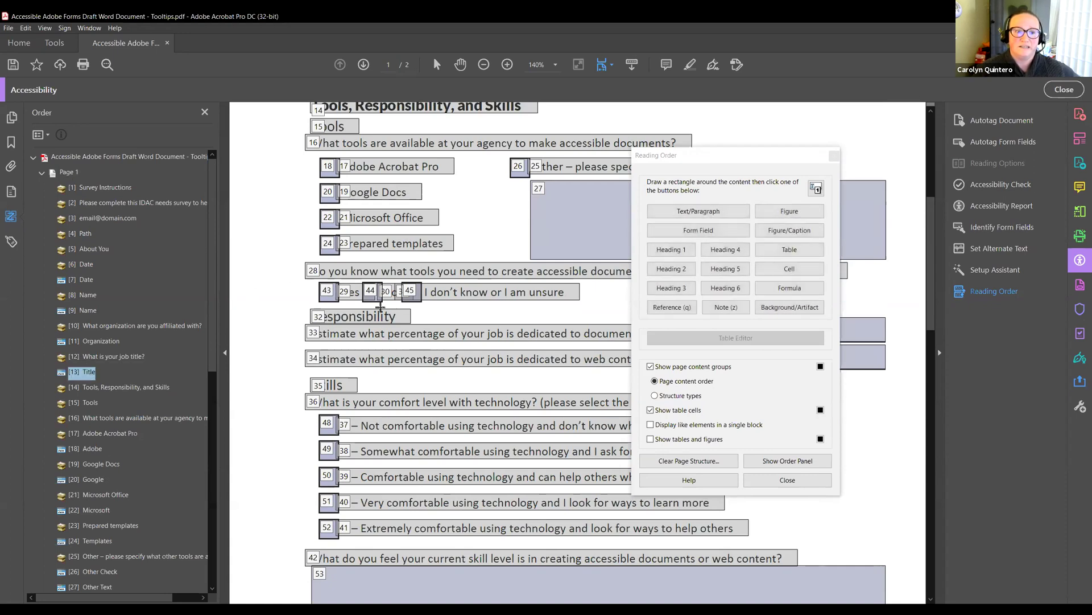
pyautogui.scroll(3, 399, 256)
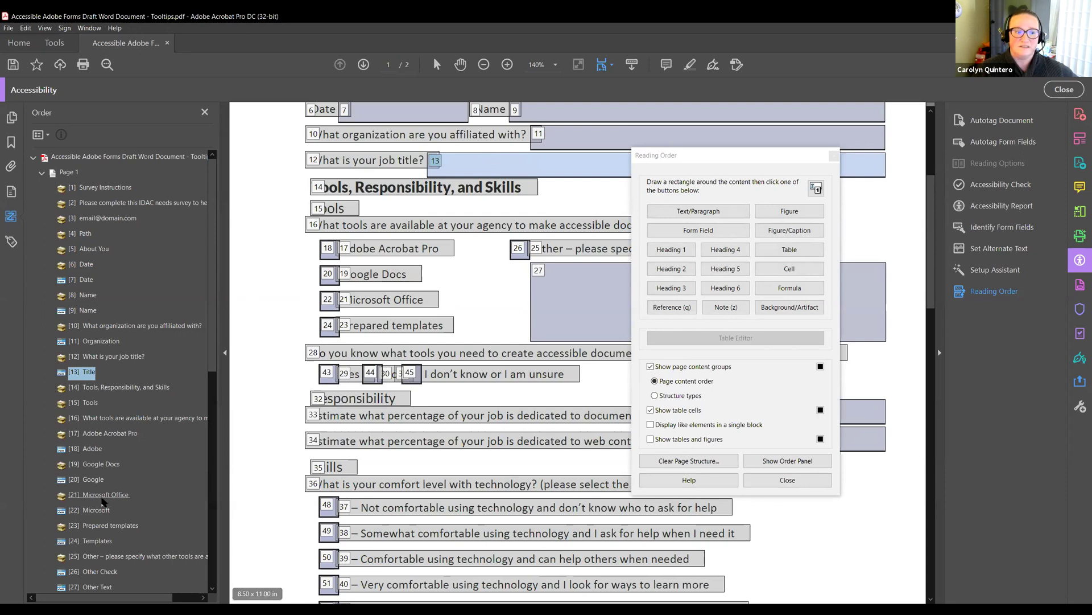
pyautogui.scroll(-8, 103, 501)
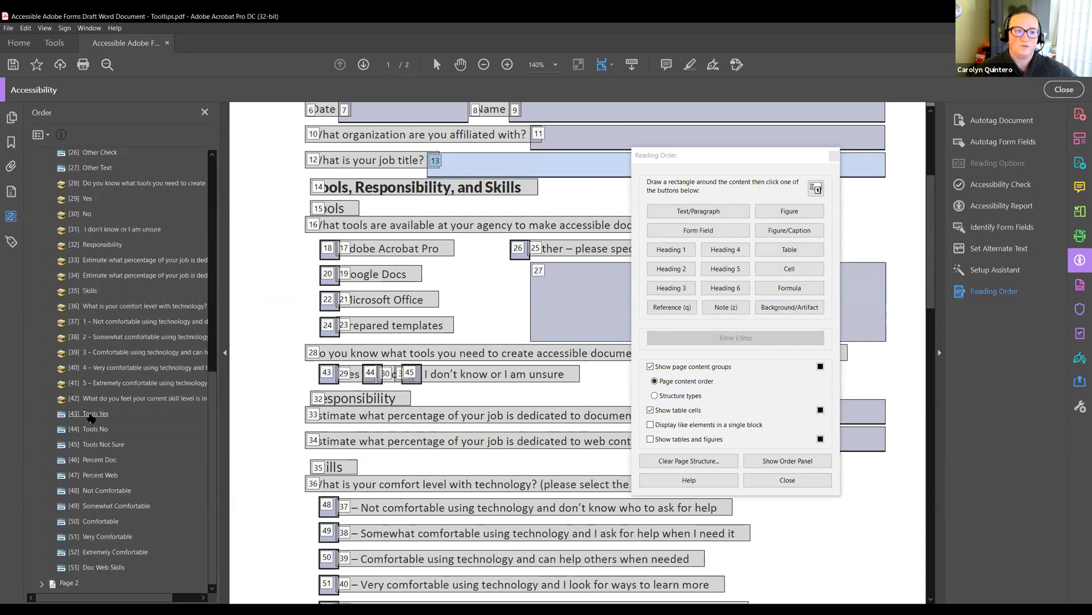
pyautogui.click(91, 414)
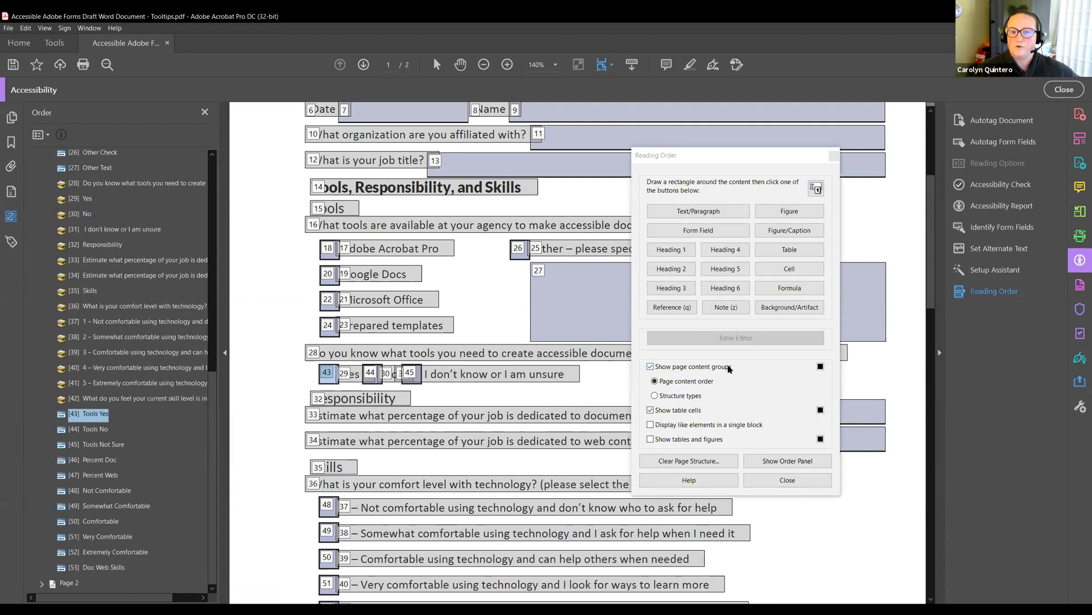
# Try green as the highlight color for page content groups and restore black
pyautogui.click(820, 366)
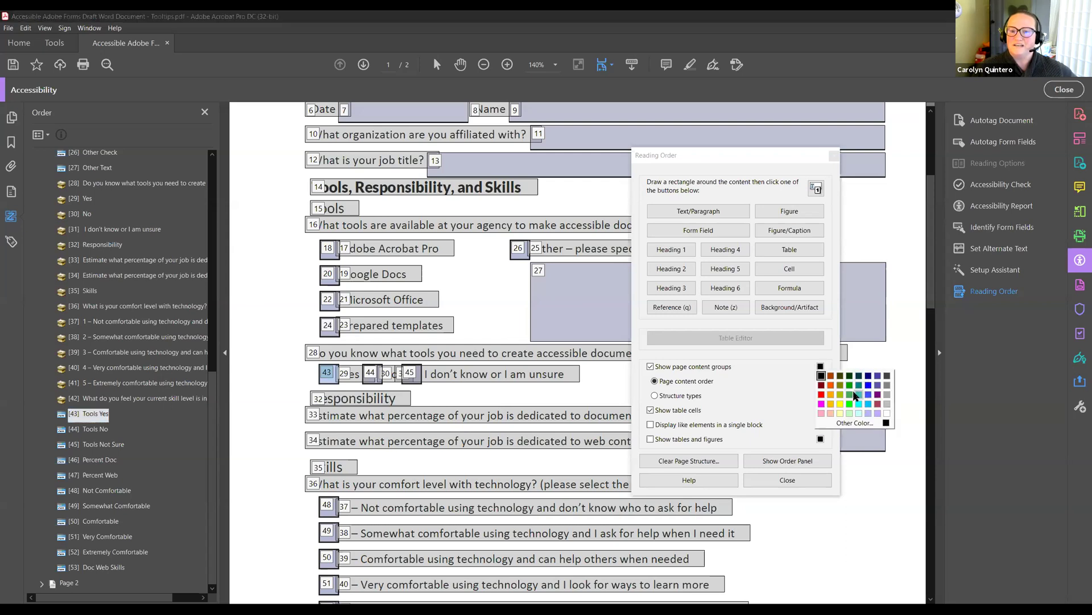
pyautogui.click(849, 394)
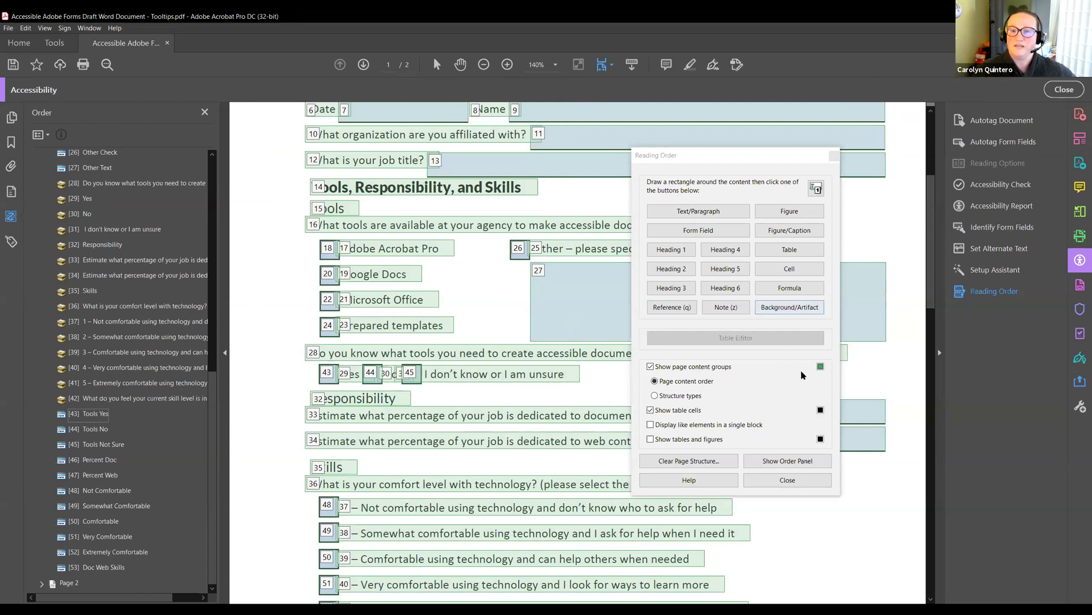
pyautogui.click(821, 367)
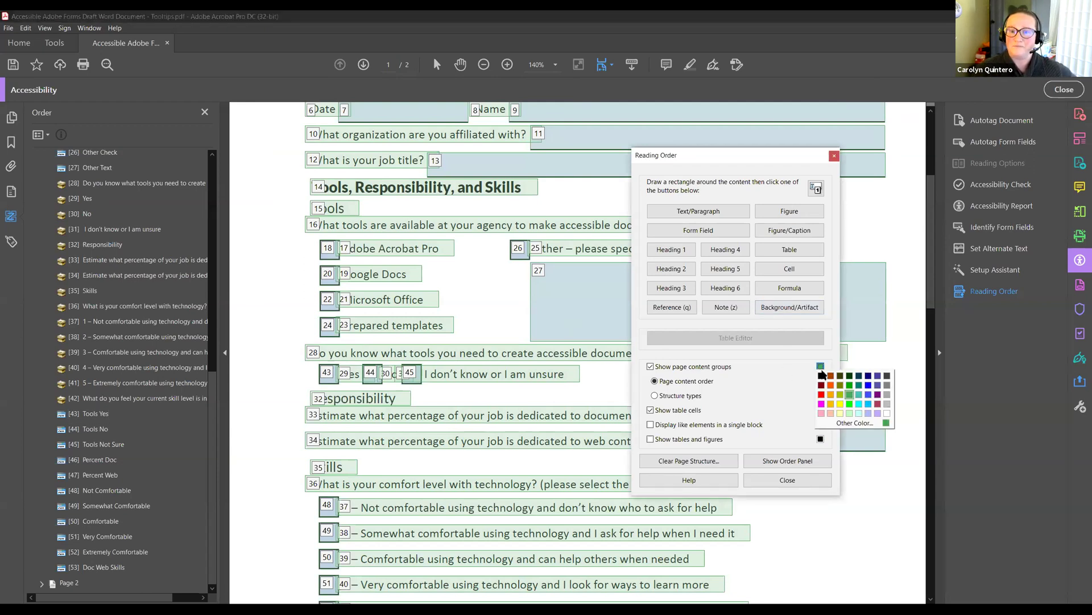
pyautogui.click(821, 375)
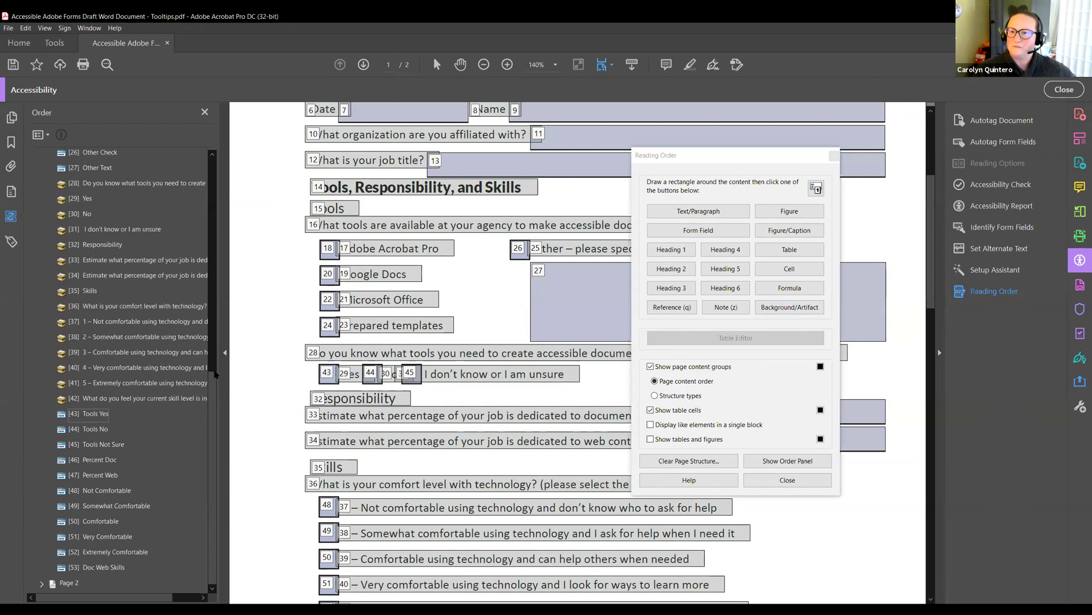
# Move the Tools Yes and Tools No fields directly after the "Yes" and "No" labels in the reading order
pyautogui.moveTo(94, 414); pyautogui.dragTo(87, 214)
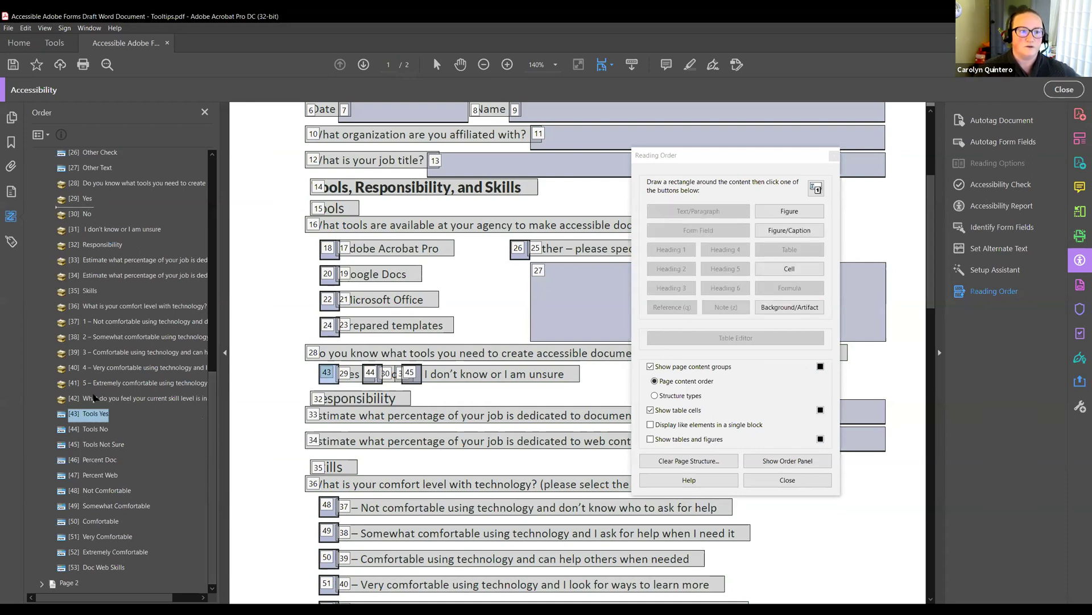
pyautogui.scroll(-5, 88, 463)
pyautogui.click(81, 418)
pyautogui.moveTo(77, 318); pyautogui.dragTo(81, 418)
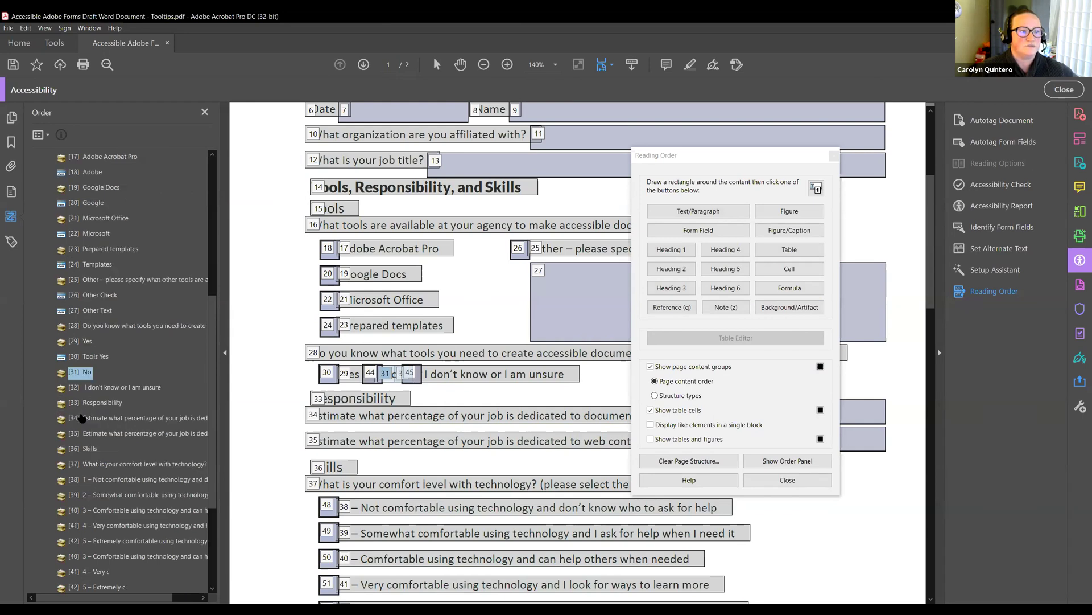
pyautogui.scroll(-3, 91, 478)
pyautogui.moveTo(92, 483); pyautogui.dragTo(77, 287)
# Place the Tools Not Sure field directly after the "I don't know or I am unsure" label in the reading order
pyautogui.scroll(-5, 95, 523)
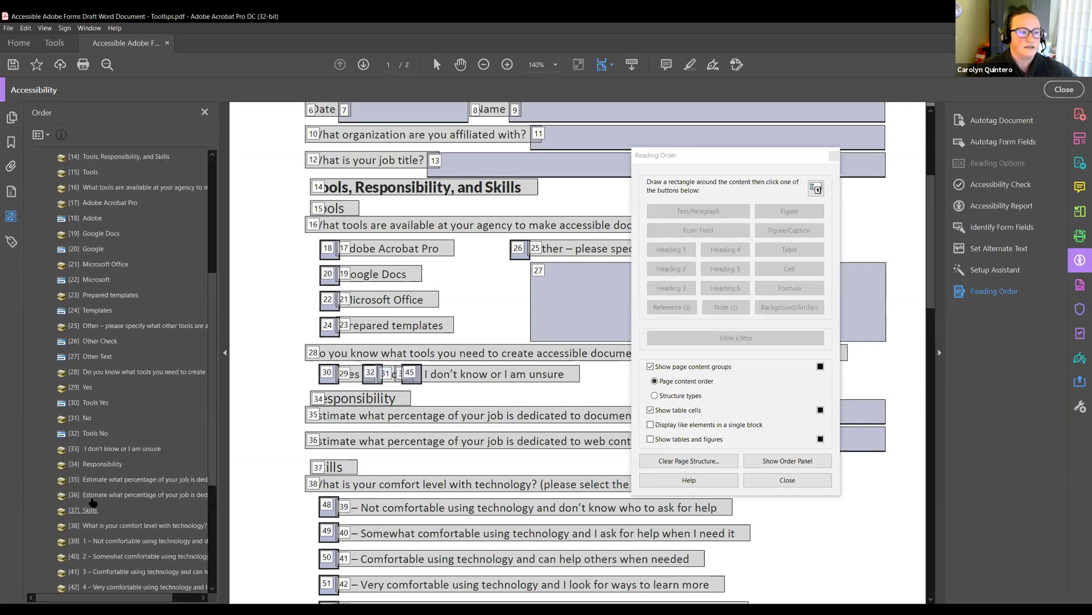
pyautogui.scroll(-4, 90, 458)
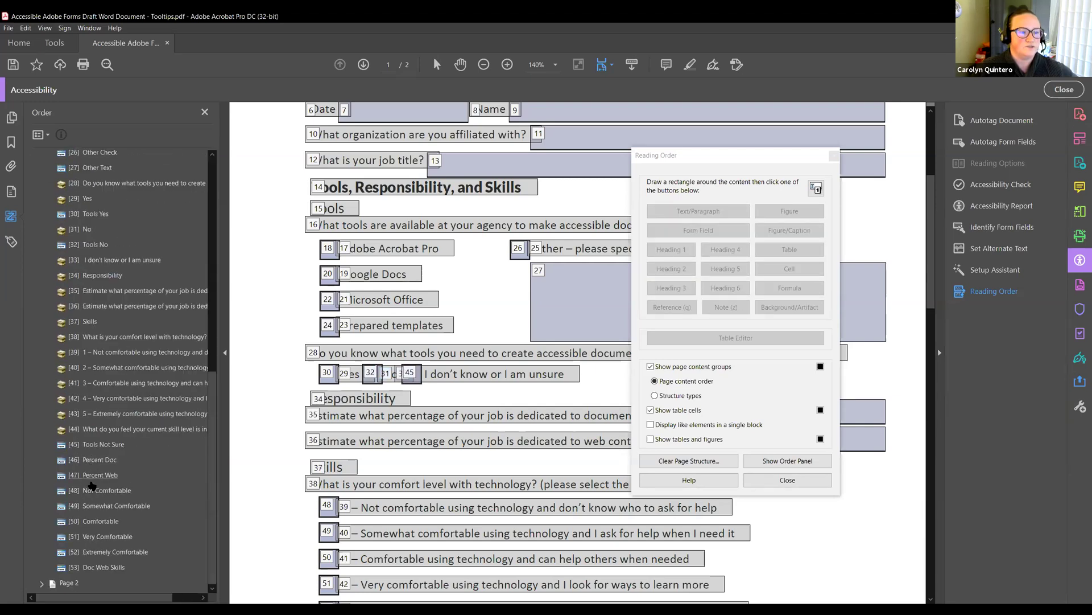
pyautogui.click(90, 444)
pyautogui.moveTo(86, 270); pyautogui.dragTo(86, 270)
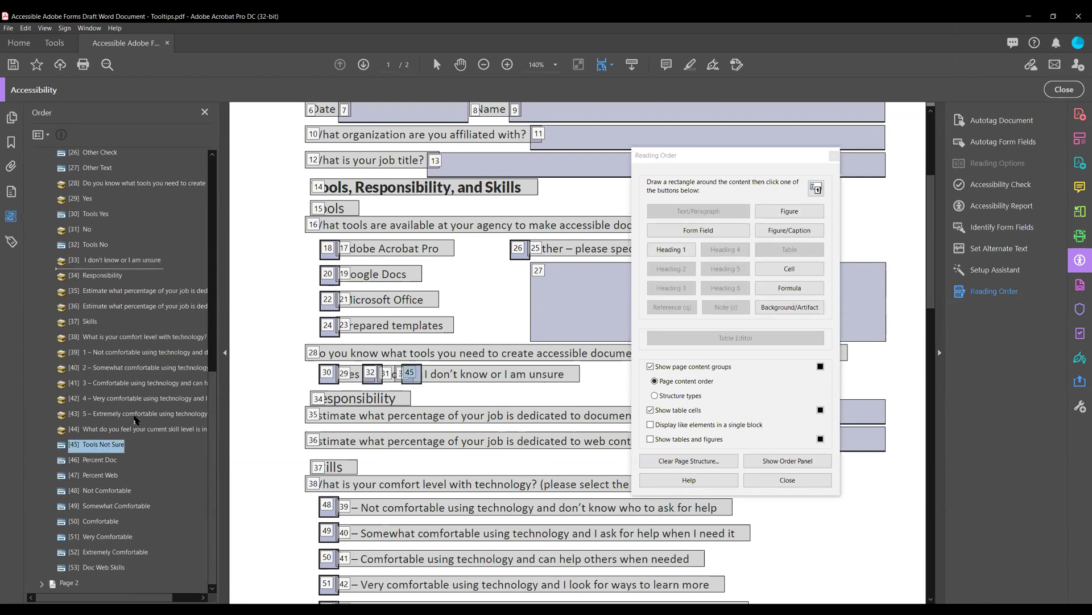
# Move the Percent Doc and Percent Web fields directly after their respective percentage questions under Responsibility in the reading order
pyautogui.scroll(-3, 110, 466)
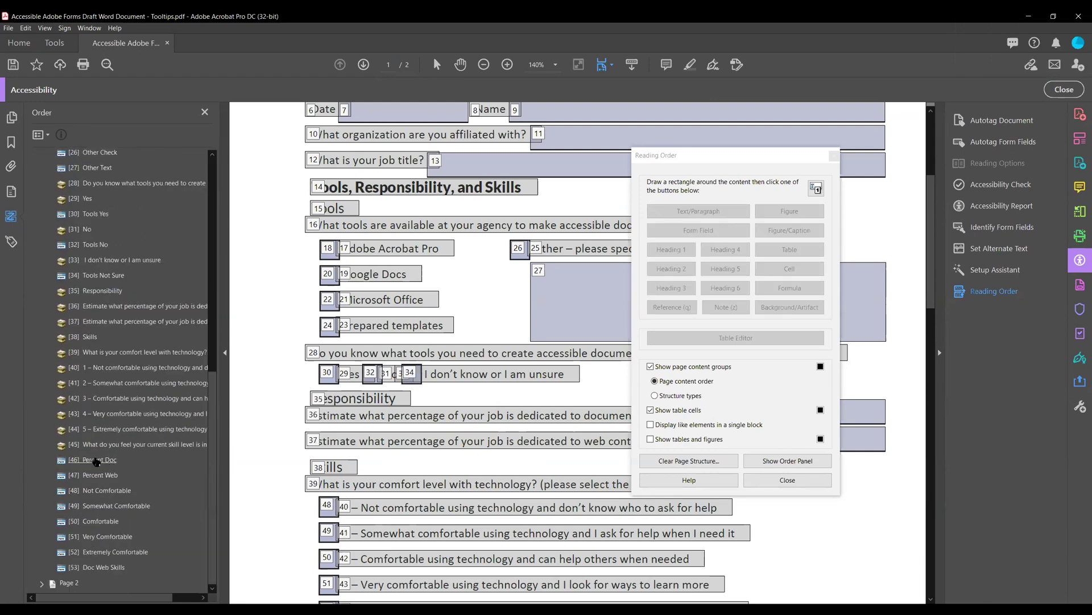
pyautogui.moveTo(97, 461); pyautogui.dragTo(107, 315)
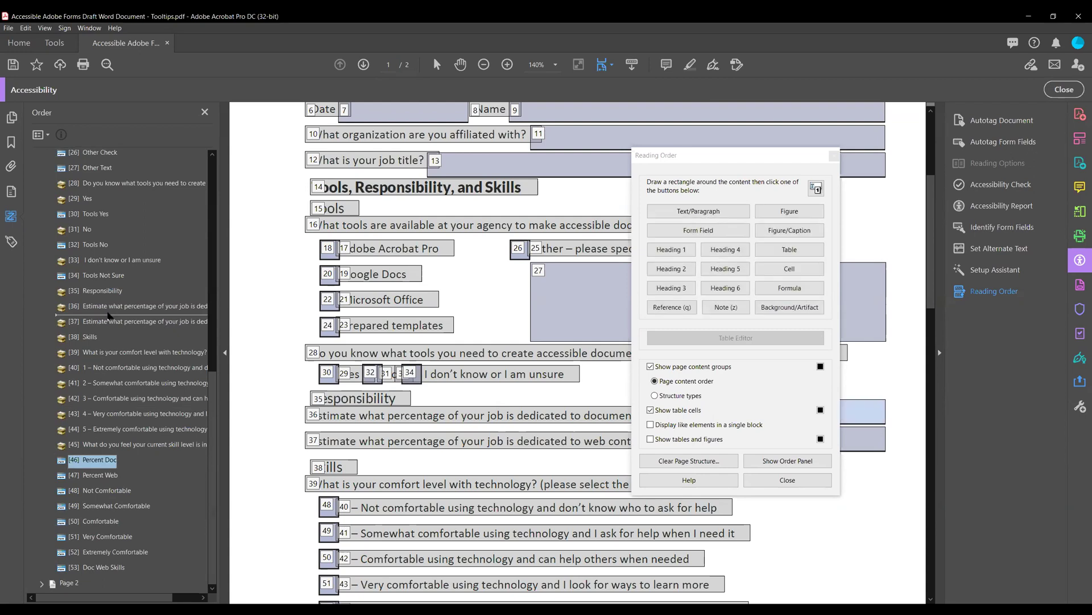
pyautogui.scroll(-9, 110, 330)
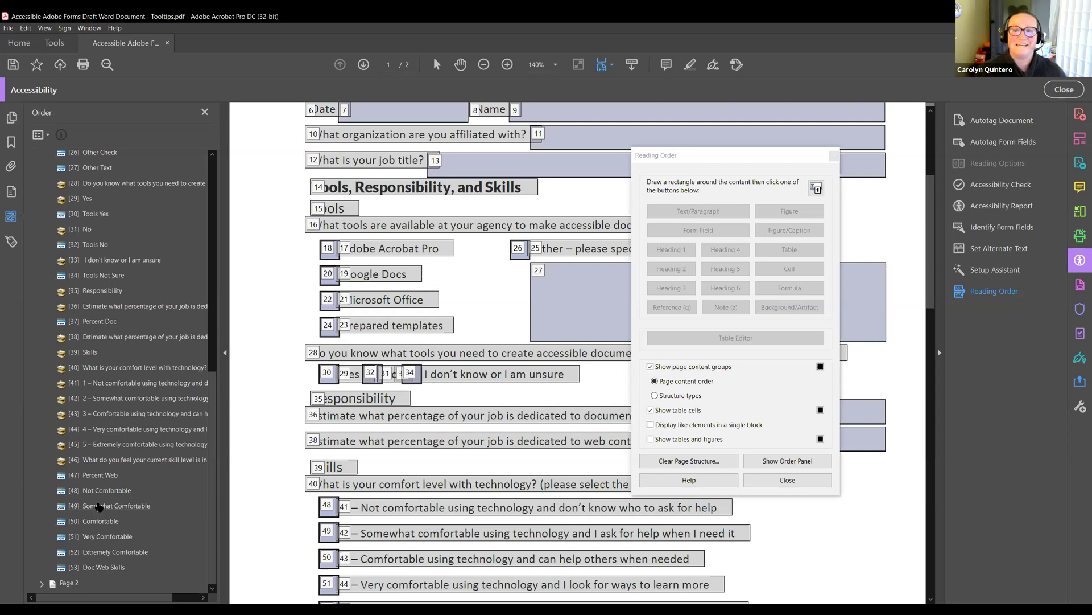
pyautogui.moveTo(92, 475); pyautogui.dragTo(97, 340)
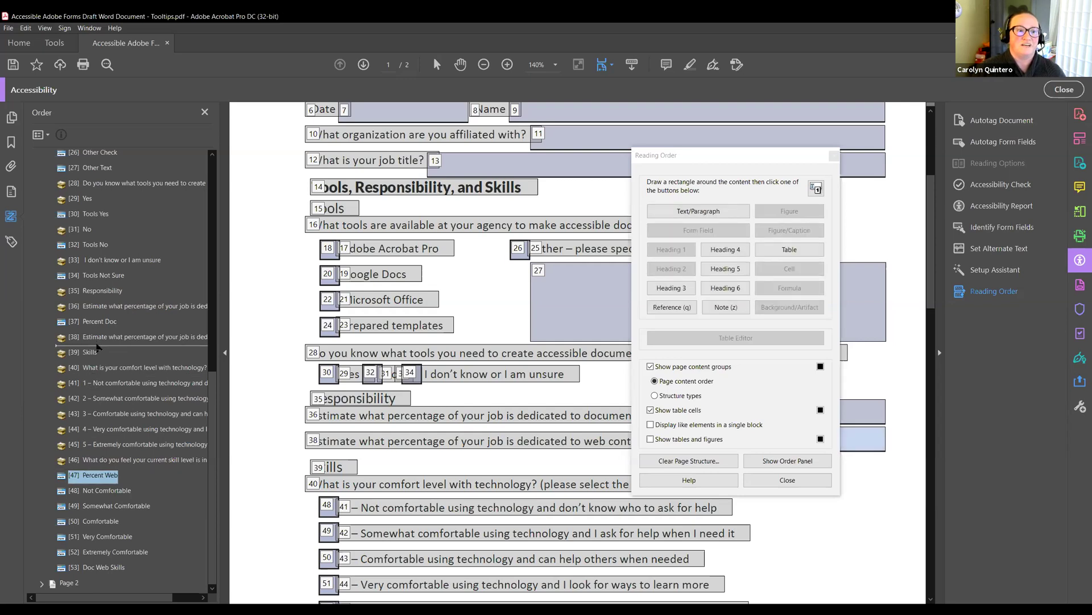
# Place the Not Comfortable and Somewhat Comfortable fields directly after comfort-level labels 1 and 2 in the reading order
pyautogui.scroll(-8, 92, 417)
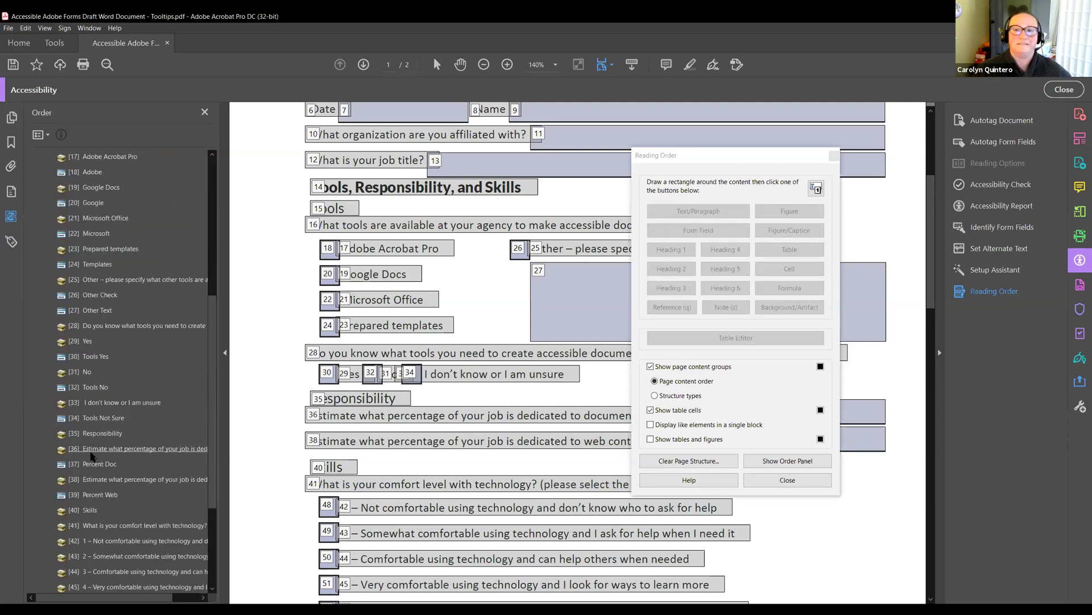
pyautogui.moveTo(93, 493); pyautogui.dragTo(94, 410)
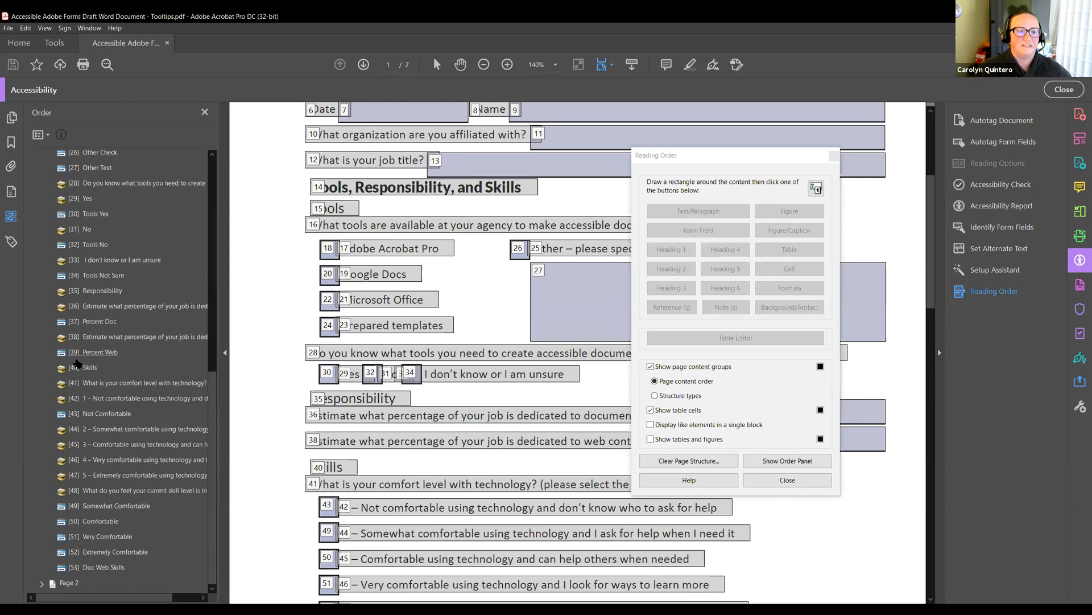
pyautogui.moveTo(108, 495); pyautogui.dragTo(110, 441)
# Move the Comfortable, Very Comfortable and Extremely Comfortable fields directly after comfort-level labels 3, 4 and 5 in the reading order
pyautogui.scroll(-9, 108, 448)
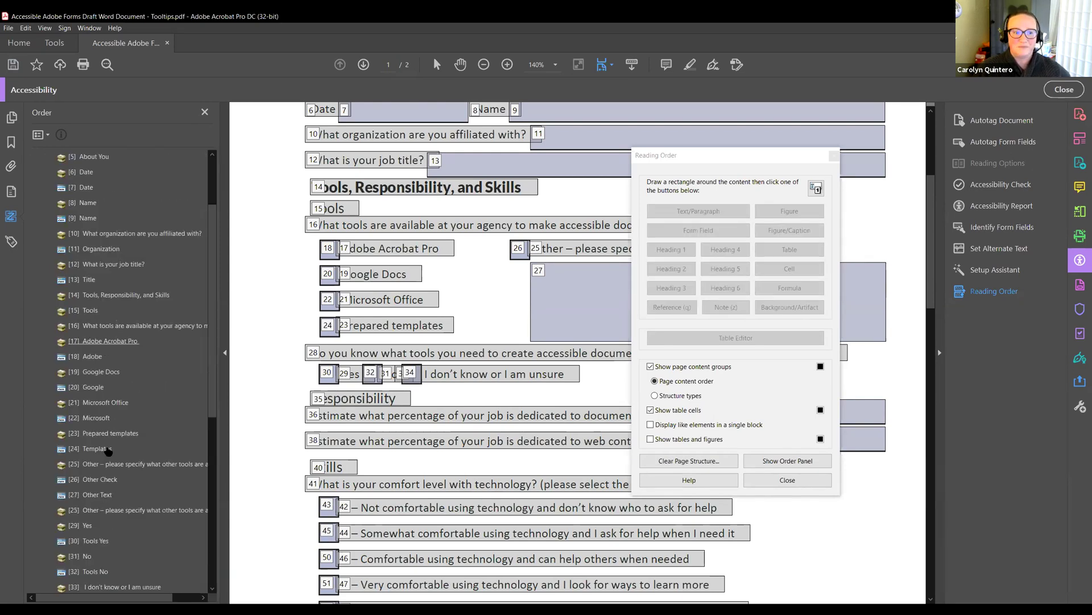
pyautogui.moveTo(103, 524); pyautogui.dragTo(104, 473)
pyautogui.scroll(-9, 103, 473)
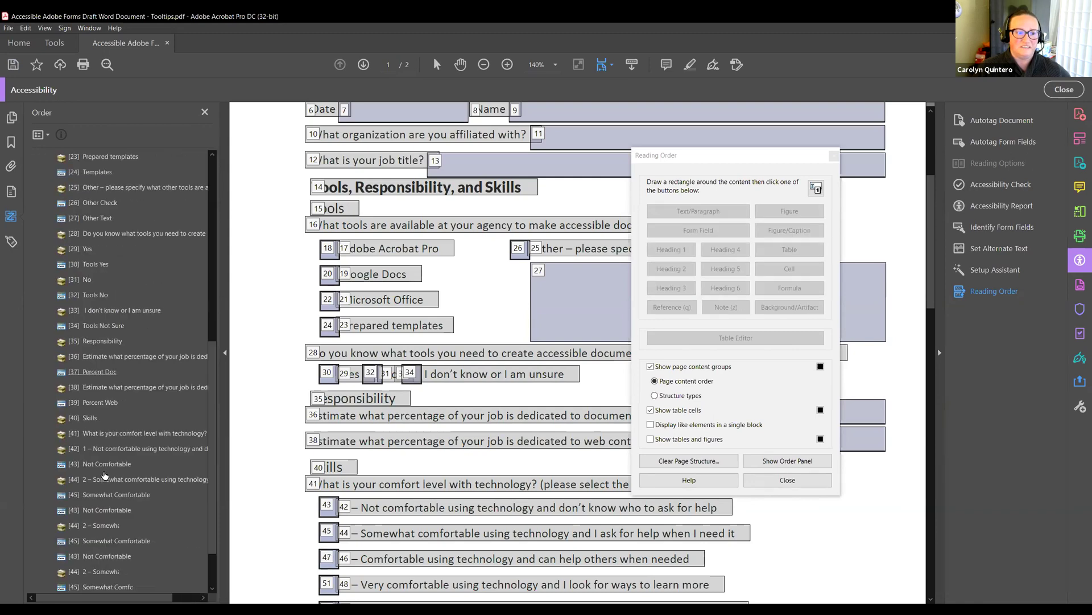
pyautogui.moveTo(102, 538); pyautogui.dragTo(98, 495)
pyautogui.moveTo(101, 550); pyautogui.dragTo(99, 531)
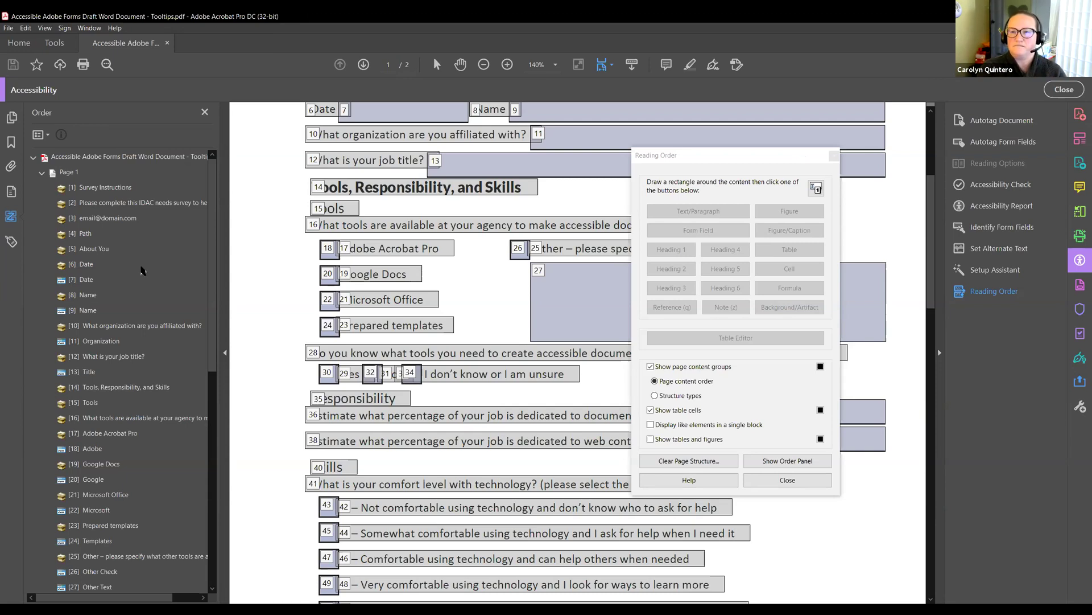
# Move the Extremely Comfortable field, the current skill level question and Doc Web Skills together above the "5 – Extremely comfortable" label in the reading order
pyautogui.scroll(-9, 142, 271)
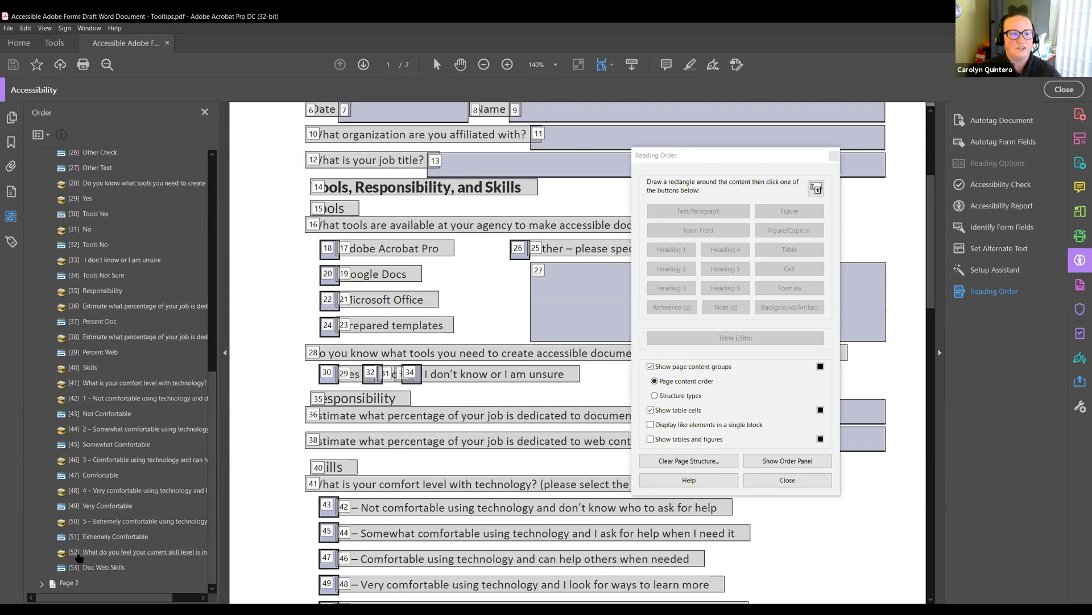
pyautogui.click(90, 566)
pyautogui.keyDown('shift'); pyautogui.click(90, 552); pyautogui.keyUp('shift')
pyautogui.keyDown('shift'); pyautogui.click(94, 539); pyautogui.keyUp('shift')
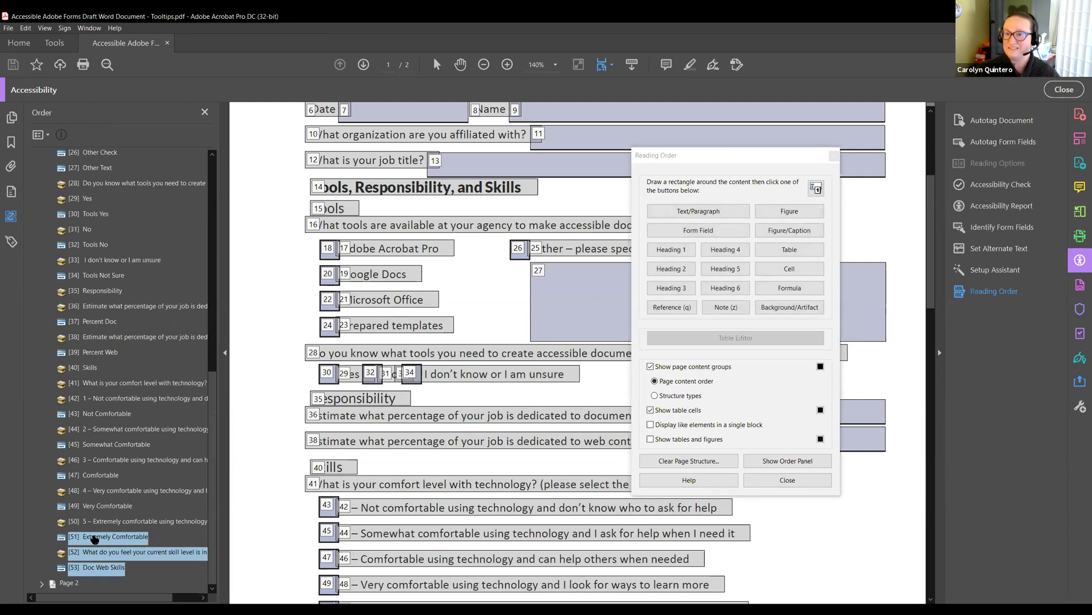
pyautogui.moveTo(95, 539); pyautogui.dragTo(99, 517)
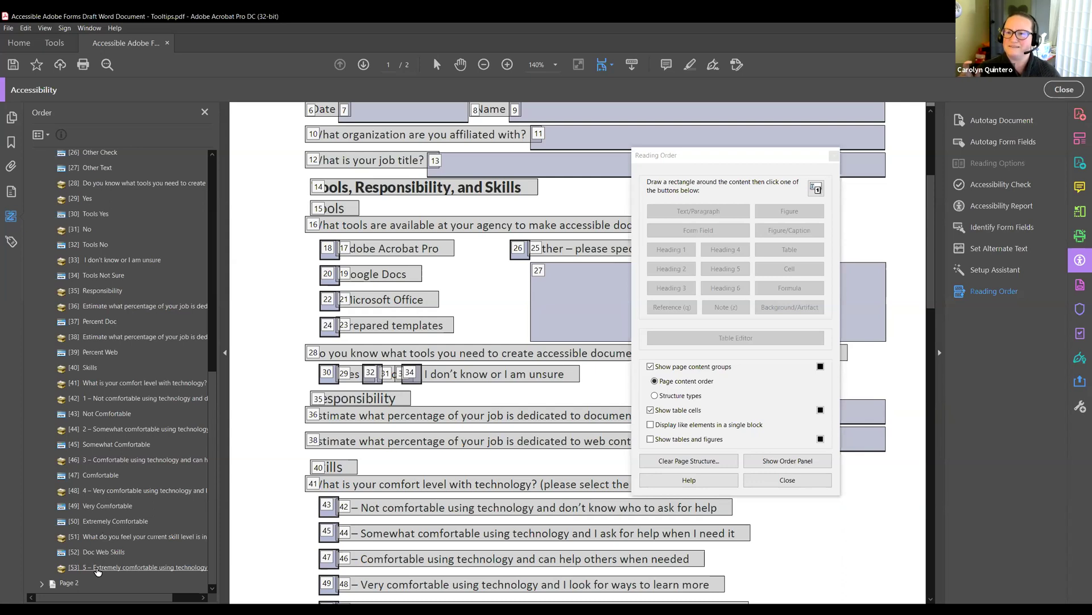
# Move the "5 – Extremely comfortable" label and the Extremely Comfortable field to the start of Page 1's reading order
pyautogui.click(94, 520)
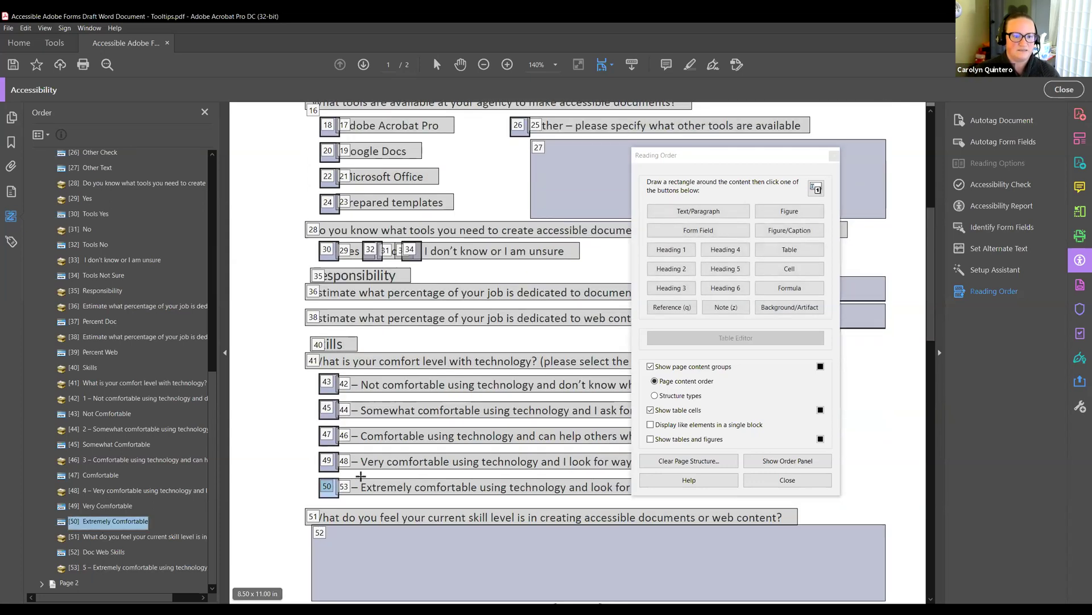
pyautogui.scroll(-1, 361, 475)
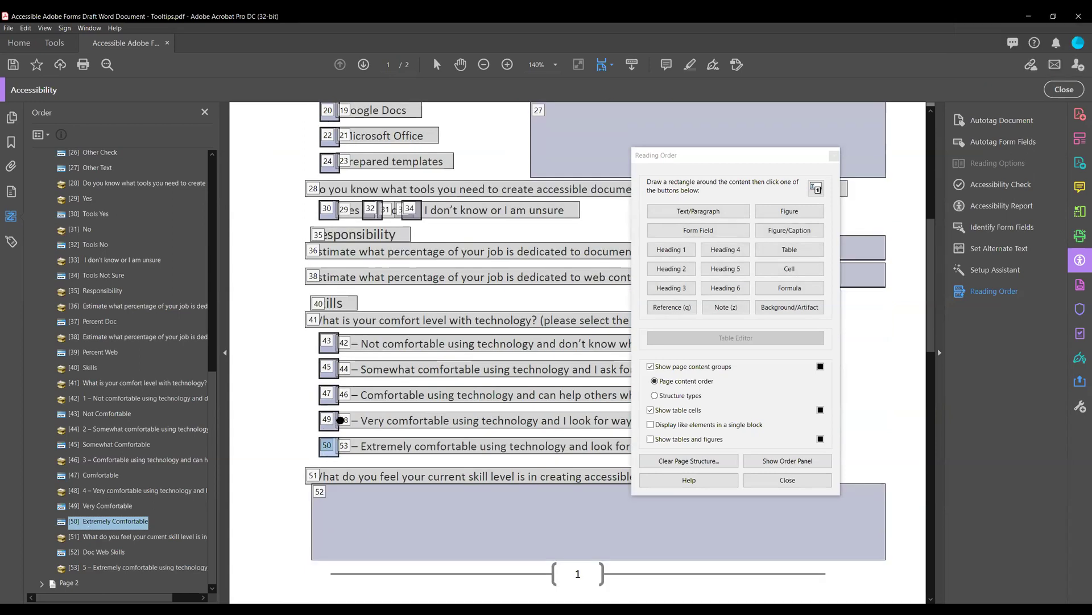
pyautogui.click(340, 420)
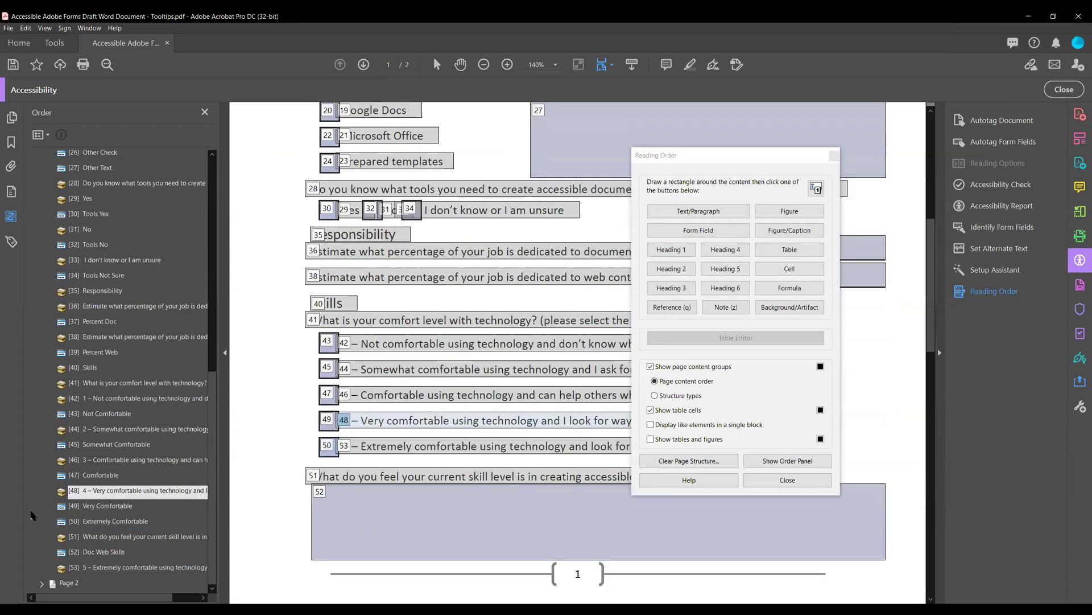
pyautogui.click(89, 508)
pyautogui.press('Down')
pyautogui.press('Down')
pyautogui.press('Down')
pyautogui.press('Down')
pyautogui.moveTo(88, 524); pyautogui.dragTo(89, 515)
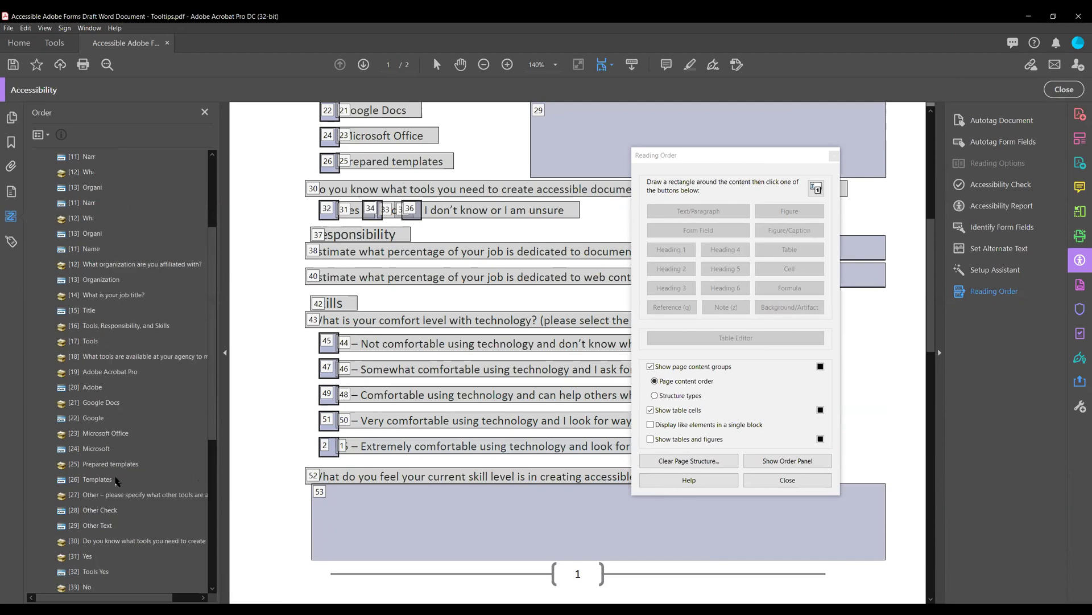
# Move the "5 – Extremely comfortable" label and its Extremely Comfortable field together to the end of Page 1's reading order
pyautogui.scroll(4, 122, 480)
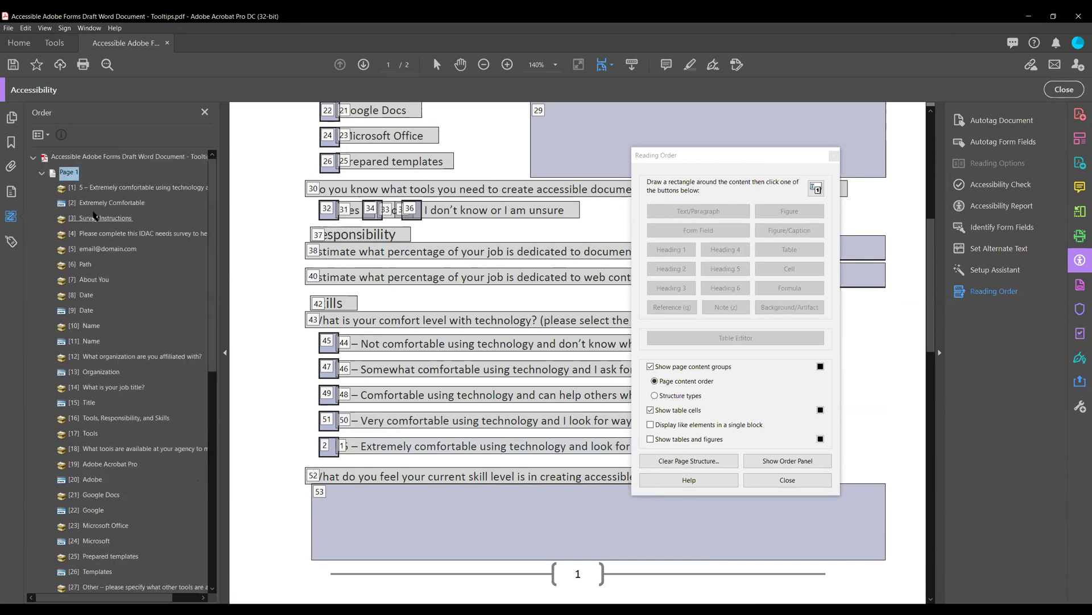
pyautogui.click(108, 200)
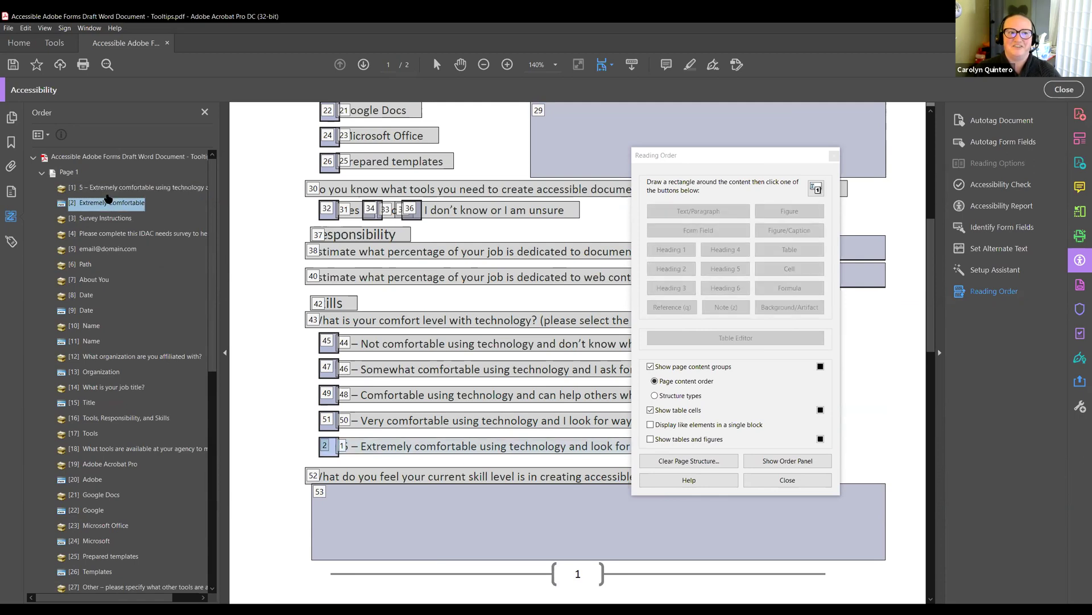
pyautogui.press('Up')
pyautogui.press('Down')
pyautogui.press('Up')
pyautogui.press('Down')
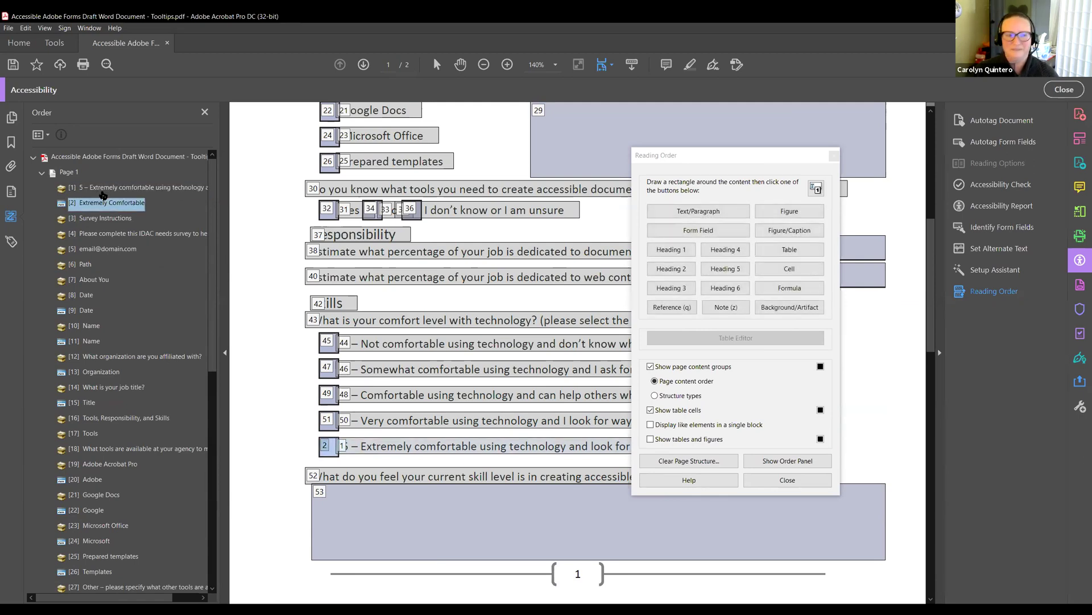
pyautogui.click(103, 189)
pyautogui.keyDown('shift'); pyautogui.click(103, 203); pyautogui.keyUp('shift')
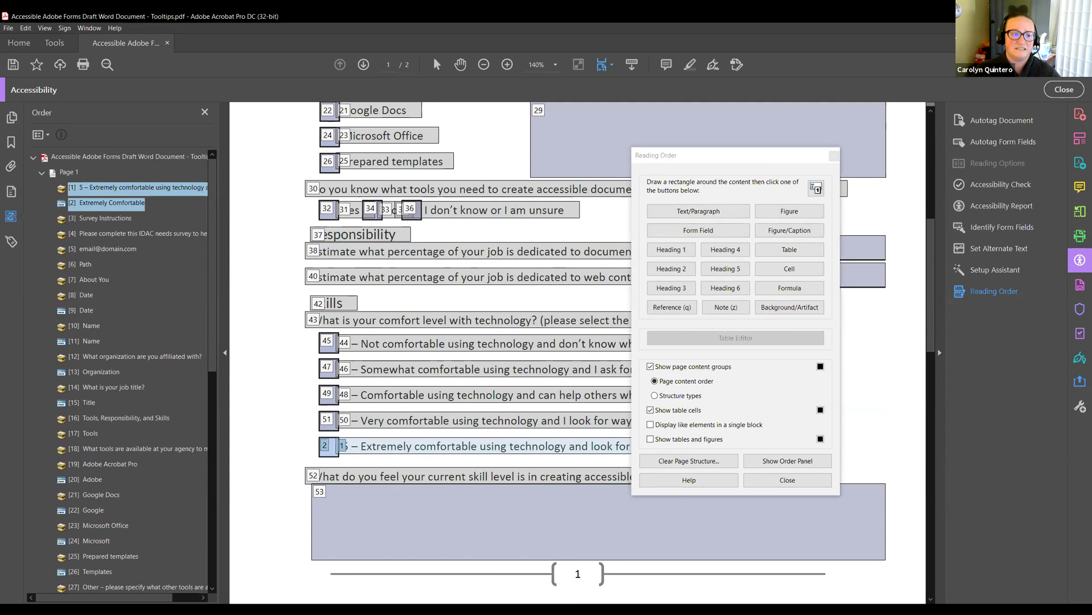
pyautogui.scroll(-9, 100, 352)
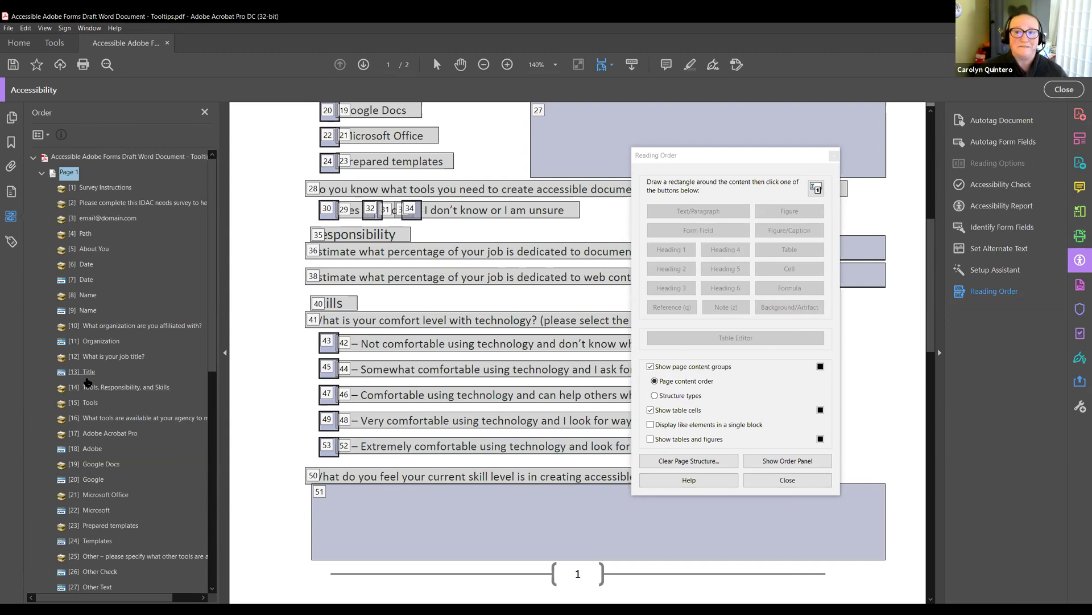
# Check the complete Page 1 reading order list and save the PDF
pyautogui.scroll(-9, 87, 381)
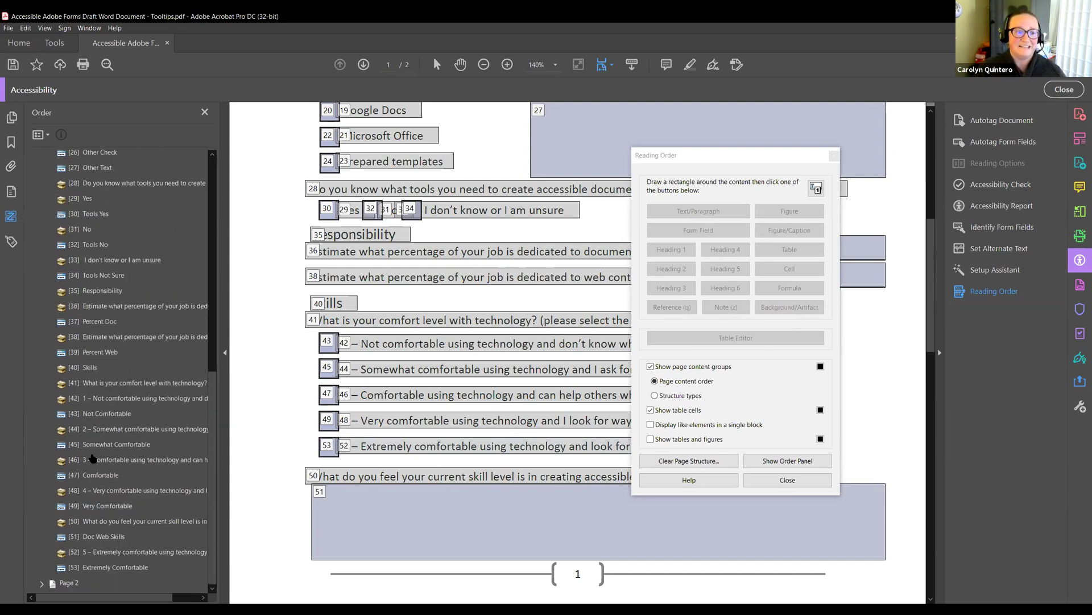
pyautogui.scroll(9, 130, 500)
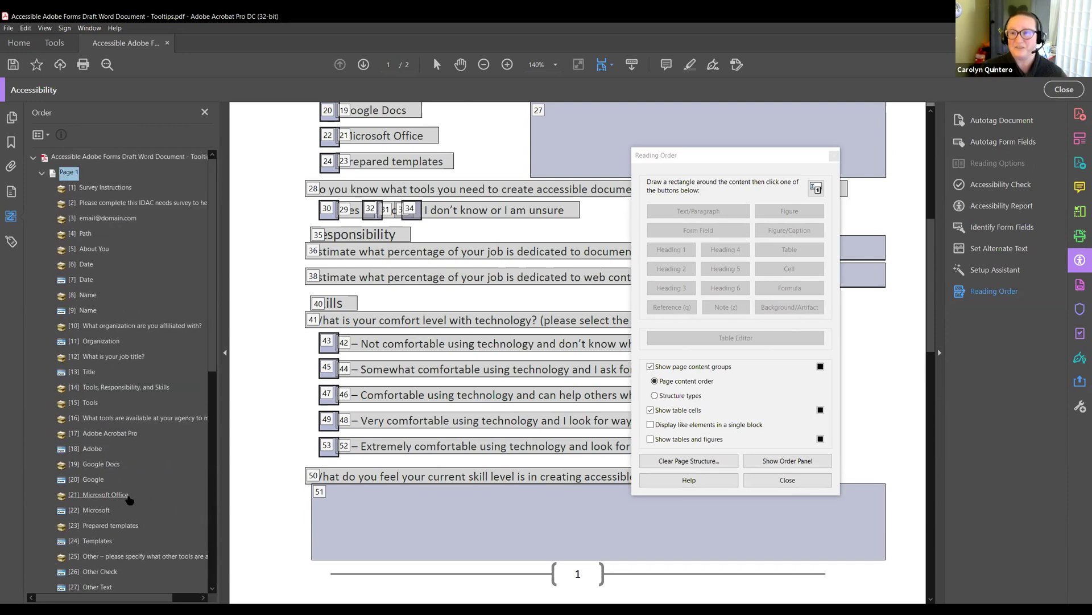
pyautogui.click(14, 64)
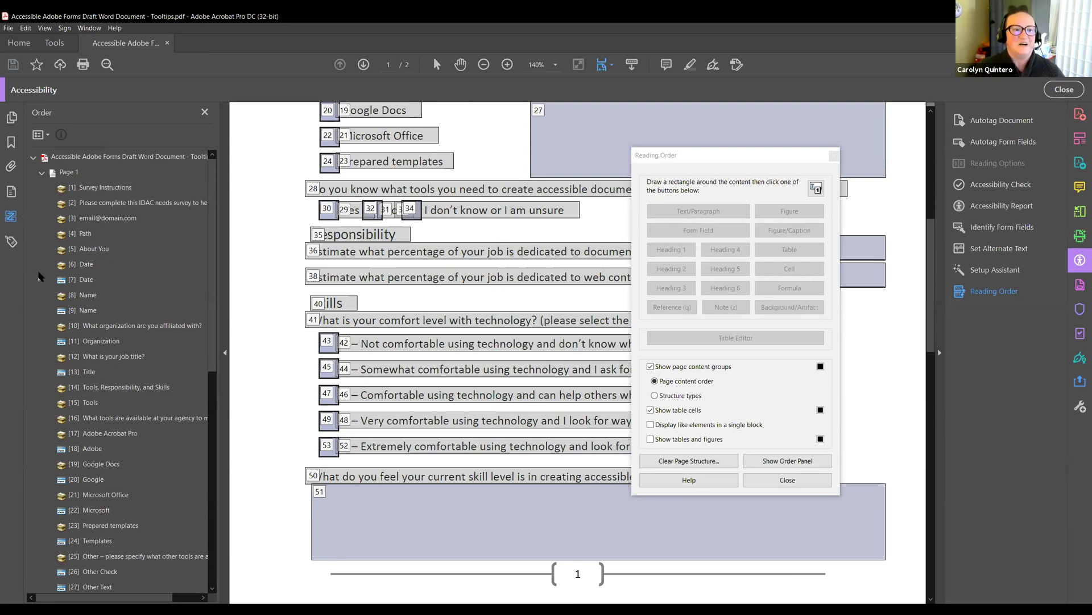
# Review the Page 1 order list against the numbered containers on the page, from Survey Instructions to the Other option, with the Reading Order dialog moved aside
pyautogui.scroll(-6, 106, 266)
pyautogui.scroll(-3, 106, 269)
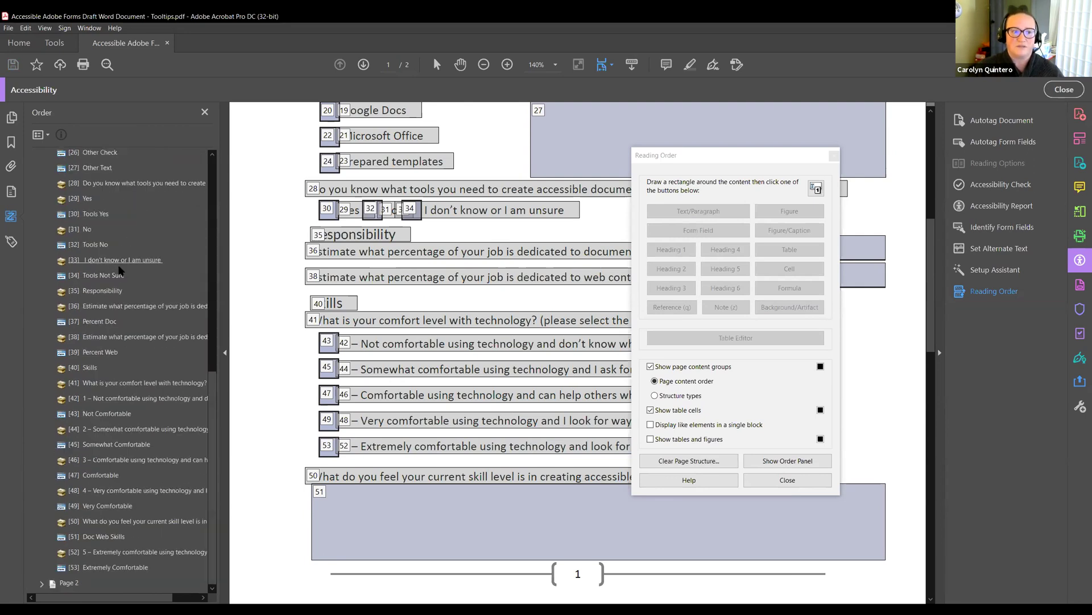
pyautogui.scroll(3, 329, 276)
pyautogui.scroll(2, 328, 273)
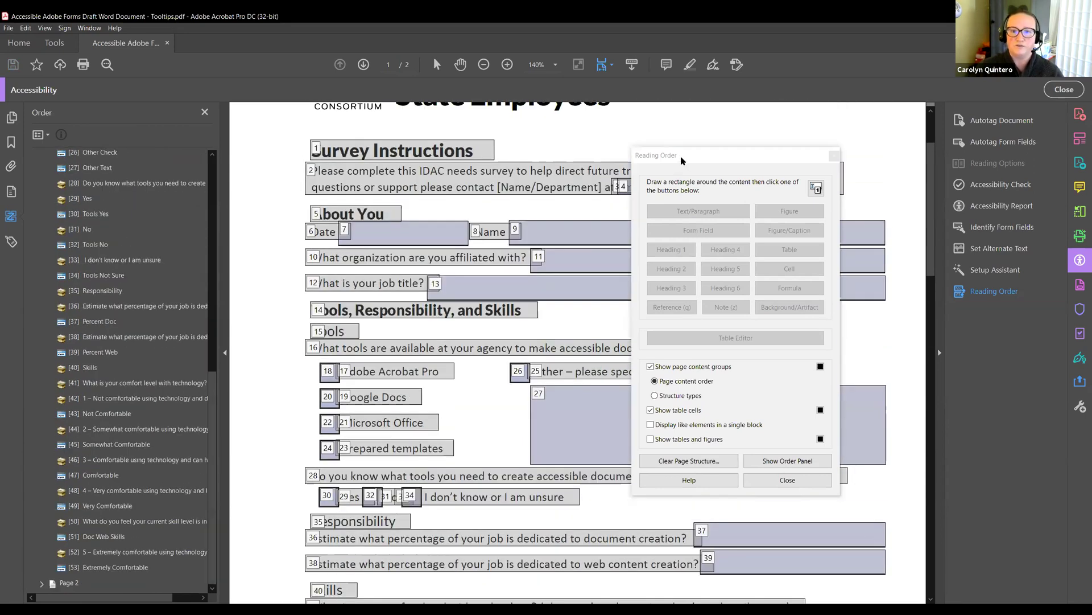
pyautogui.moveTo(817, 151); pyautogui.dragTo(955, 143)
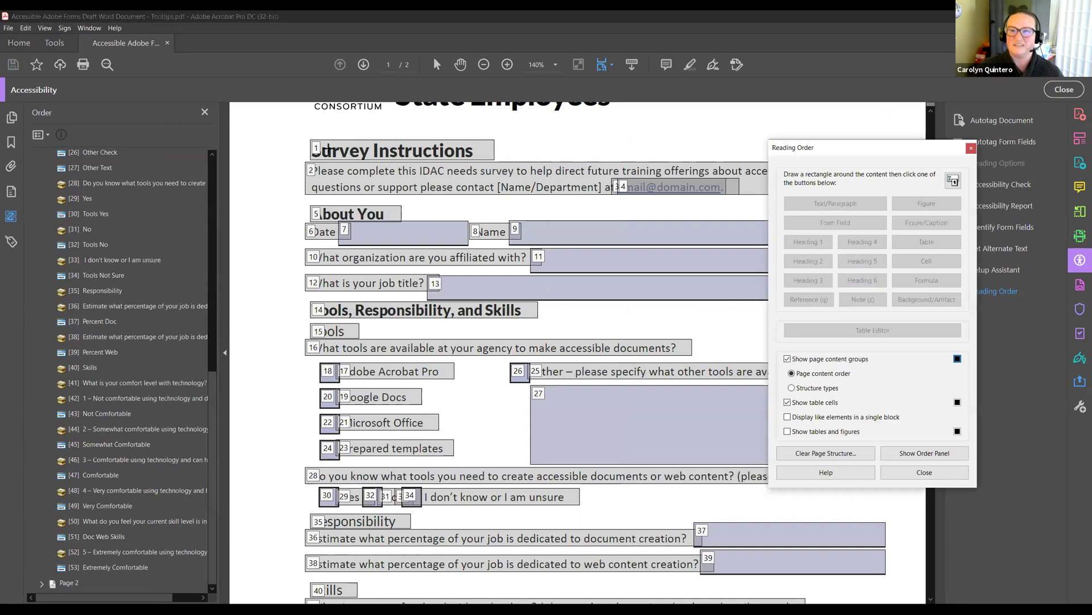
pyautogui.scroll(1, 320, 149)
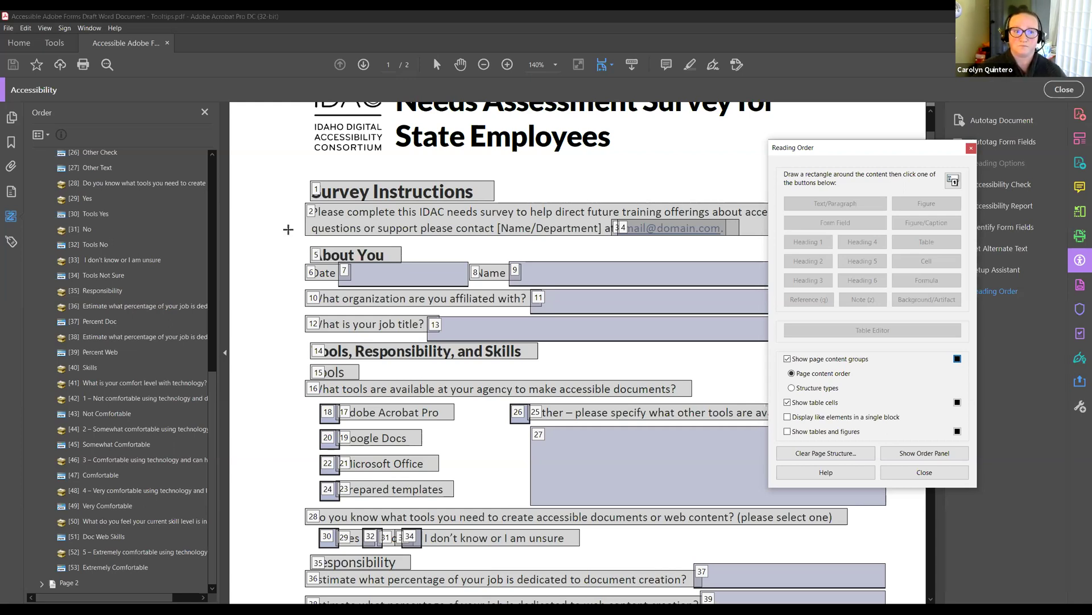
pyautogui.scroll(-3, 288, 229)
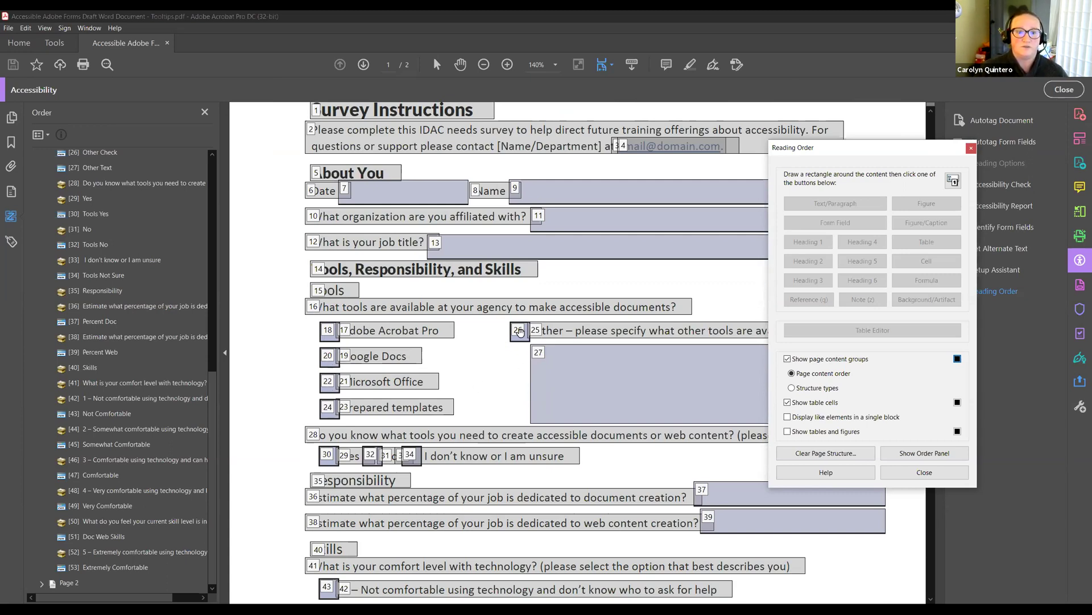
pyautogui.click(538, 329)
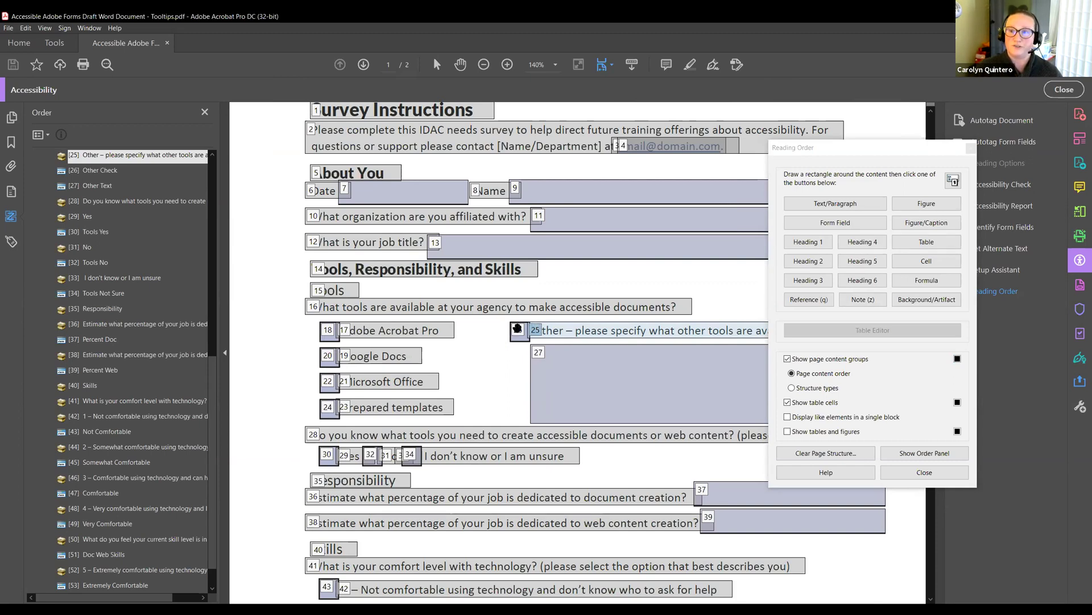
pyautogui.scroll(-3, 548, 364)
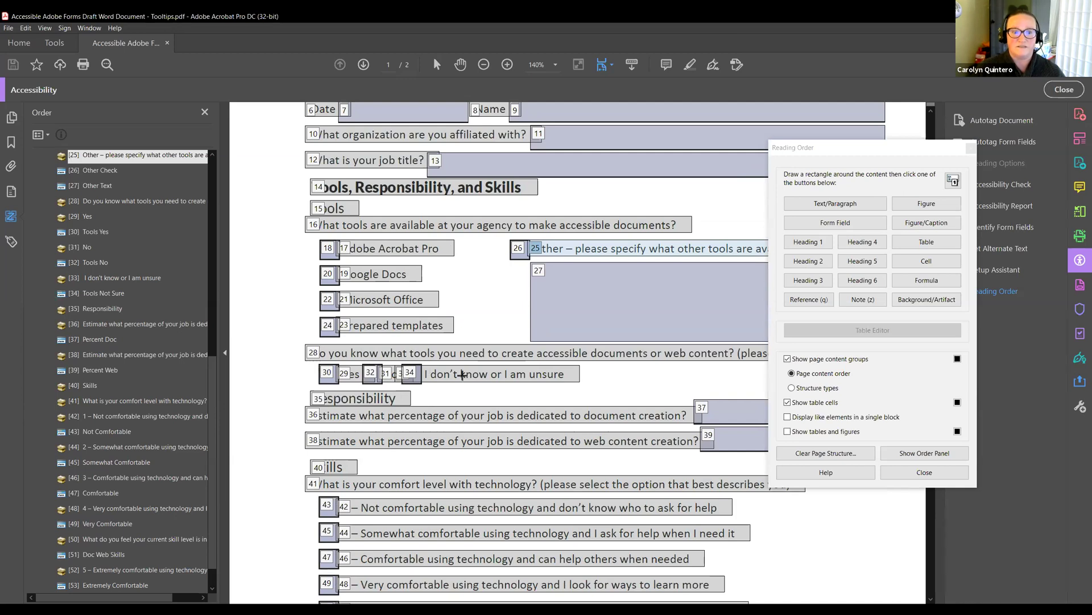
# Inspect the order of the Yes, No and "I don't know or I am unsure" labels and fields, plus the Responsibility and Skills items
pyautogui.click(349, 373)
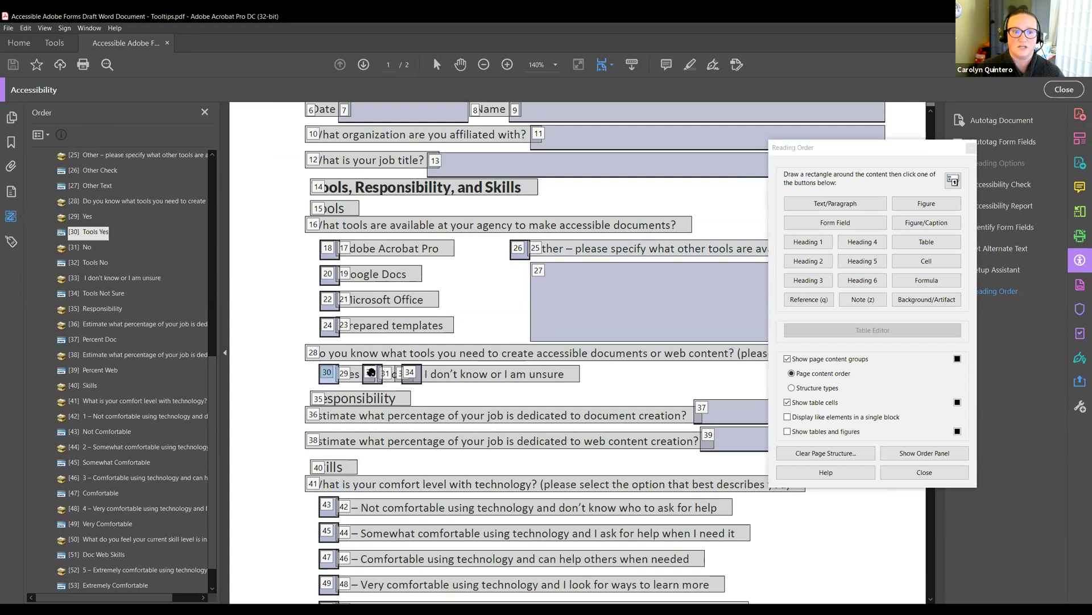
pyautogui.click(385, 373)
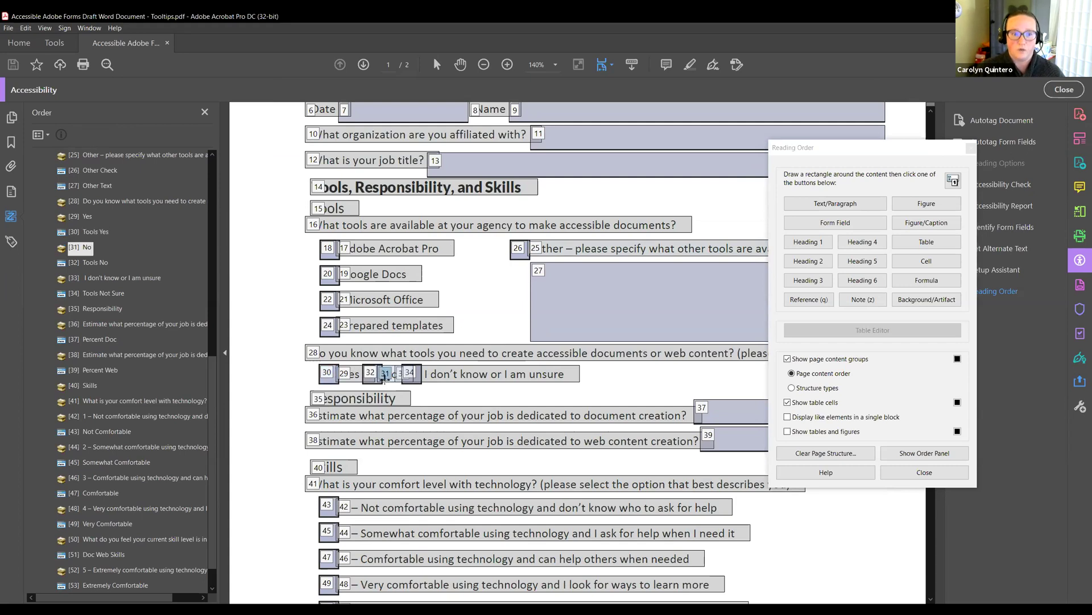
pyautogui.click(374, 374)
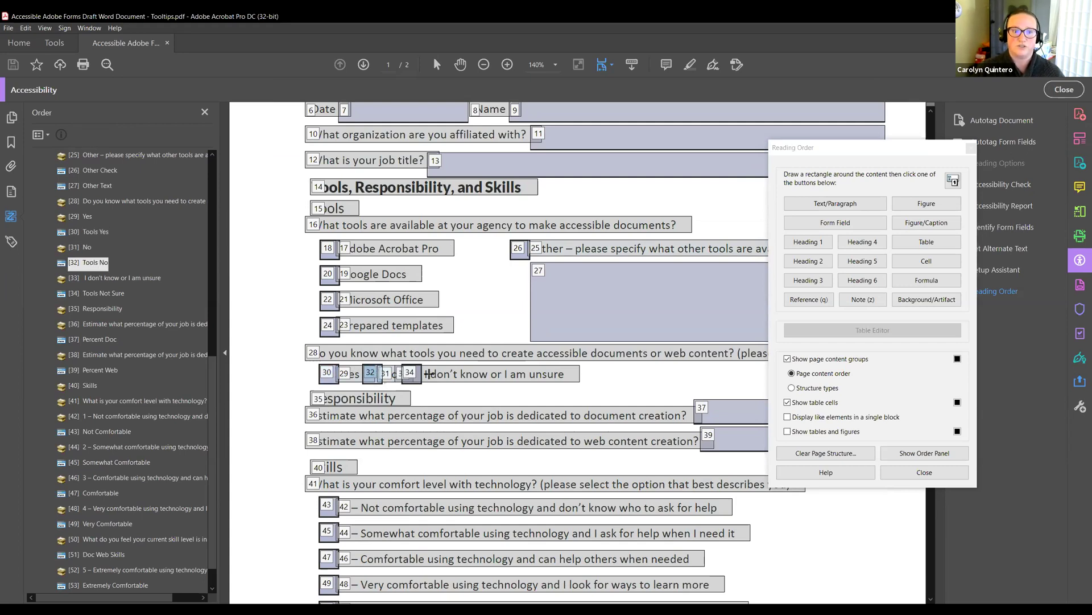
pyautogui.click(409, 373)
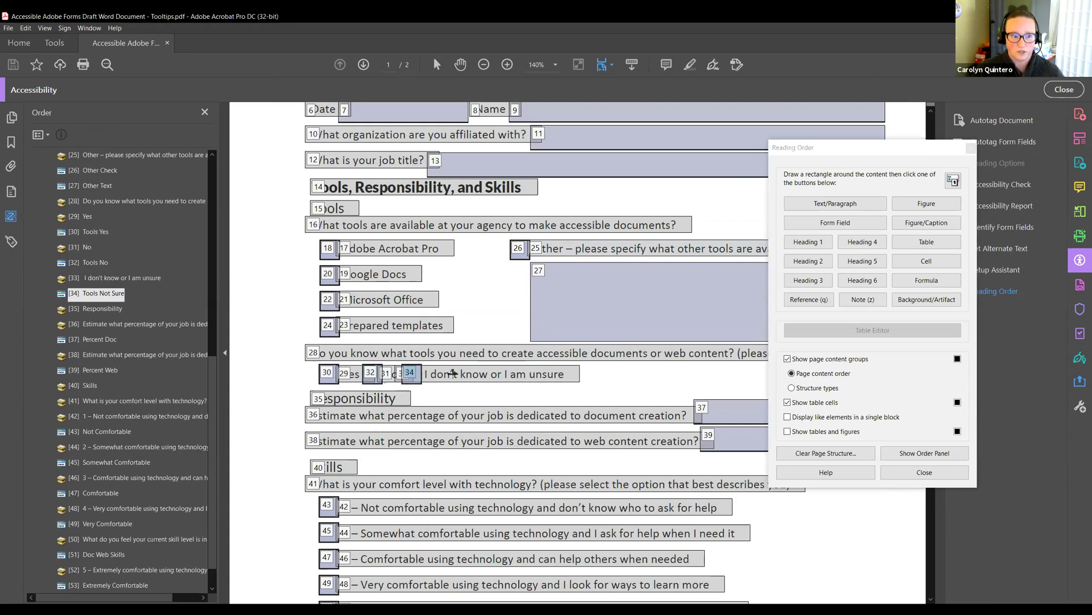
pyautogui.click(111, 281)
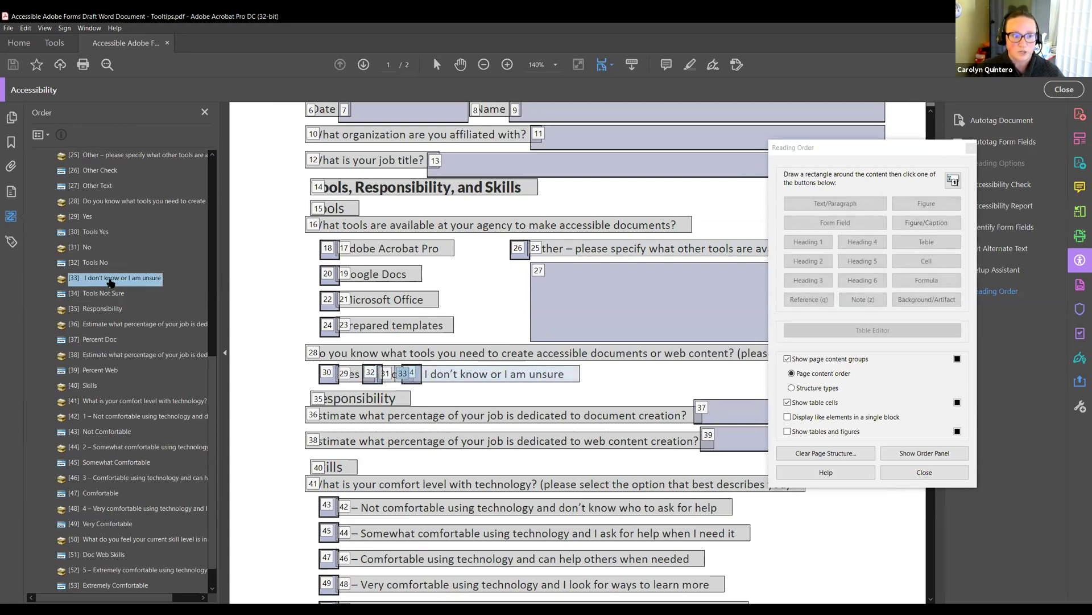
pyautogui.click(111, 293)
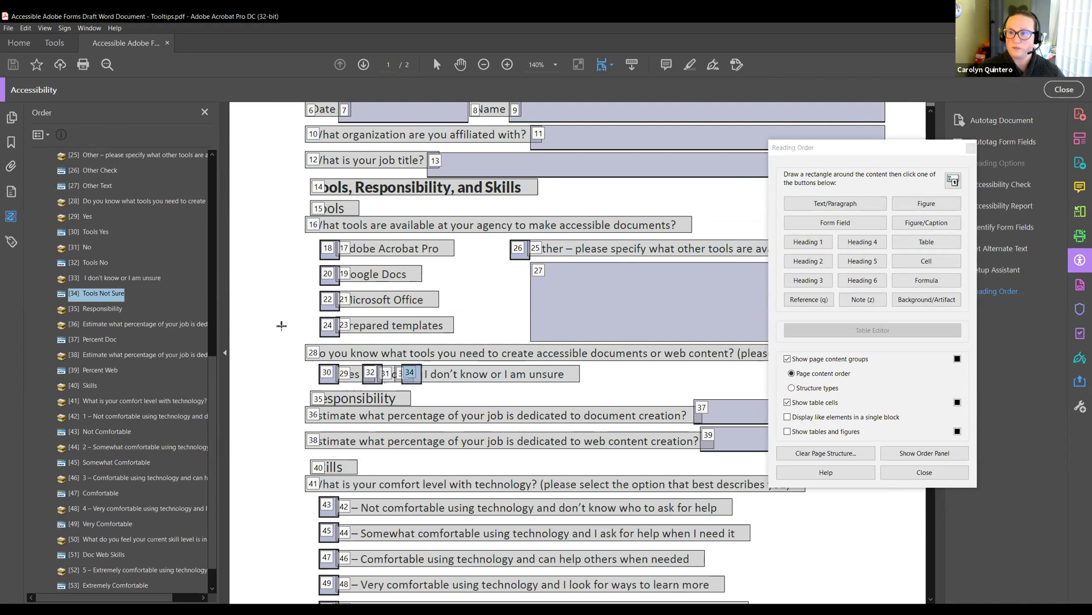
pyautogui.scroll(-3, 281, 324)
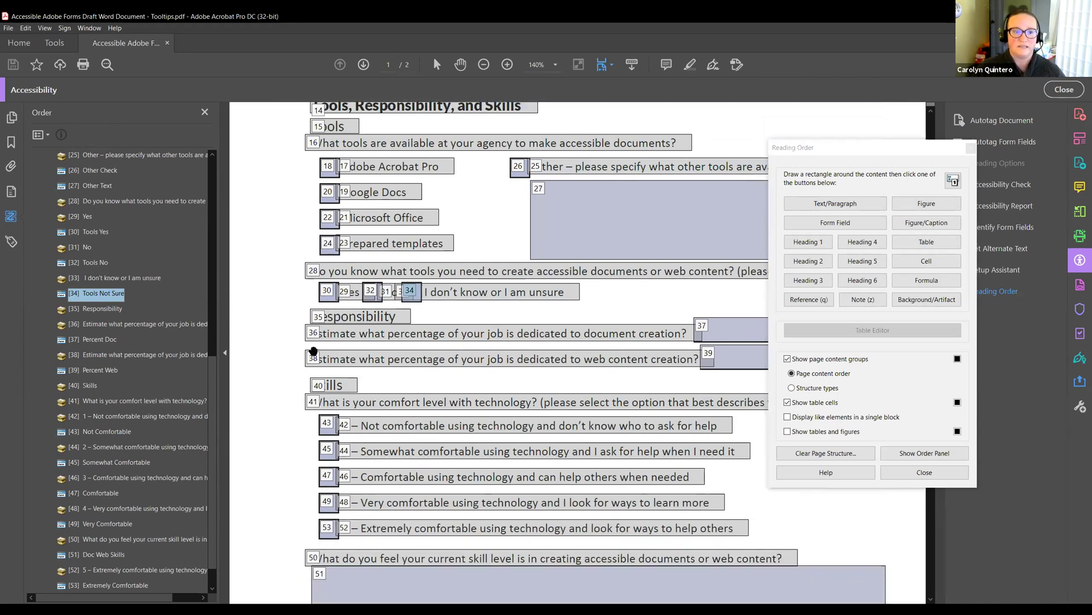
pyautogui.scroll(-3, 306, 368)
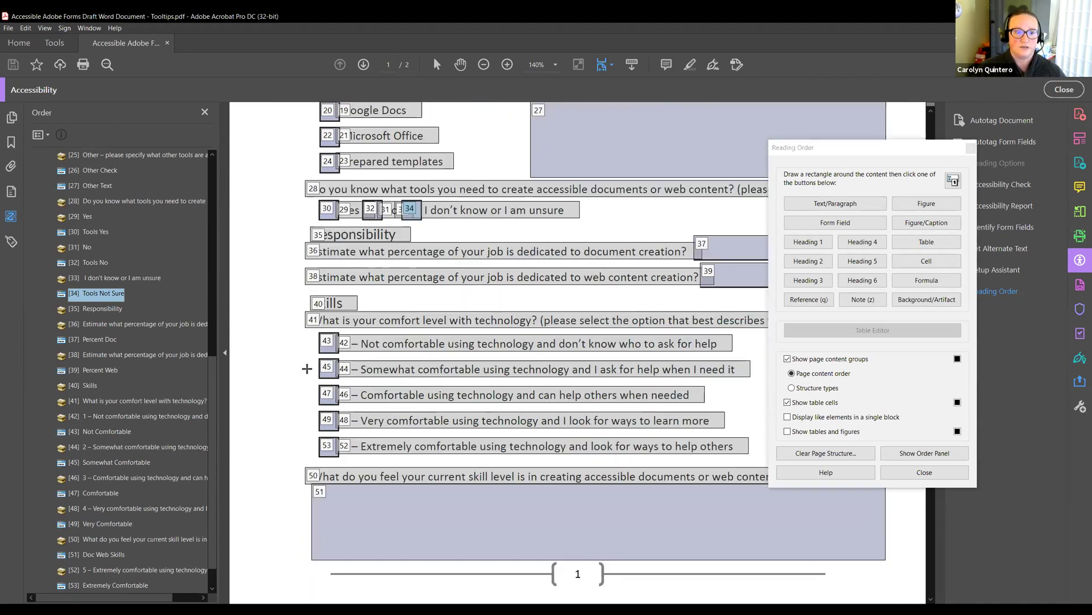
pyautogui.scroll(-1, 307, 369)
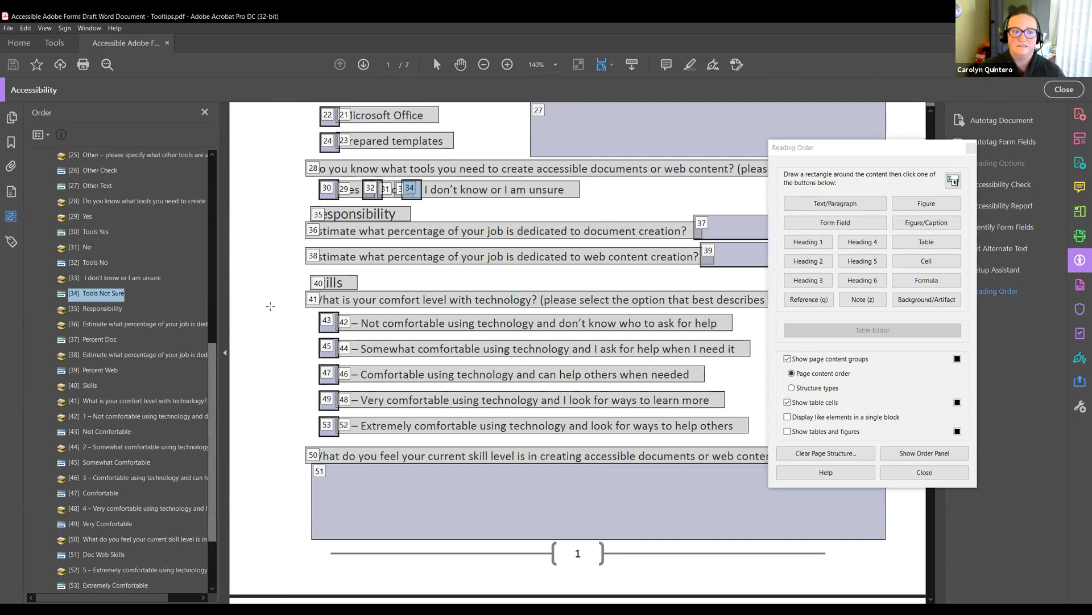
pyautogui.scroll(3, 268, 305)
pyautogui.scroll(9, 91, 259)
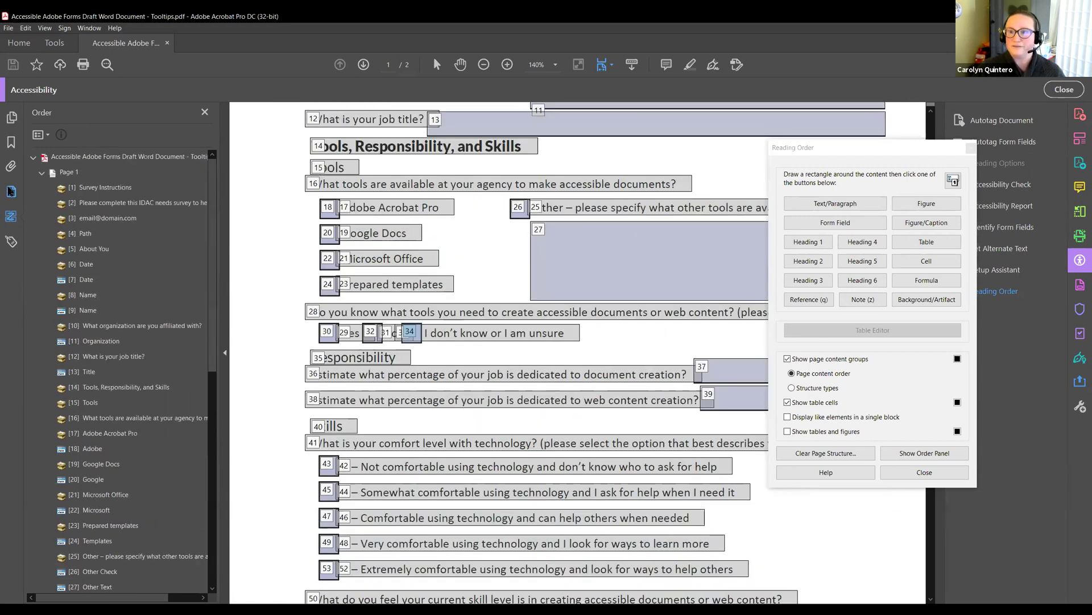
# Close the Reading Order dialog and look over the numbered containers on page 1
pyautogui.moveTo(910, 148); pyautogui.dragTo(852, 151)
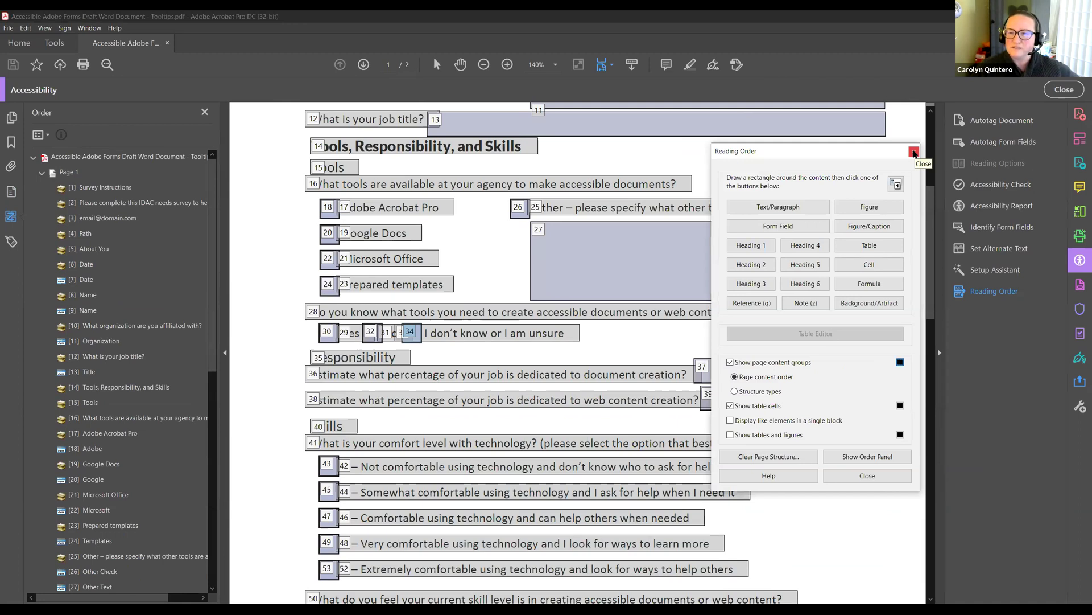
pyautogui.click(914, 152)
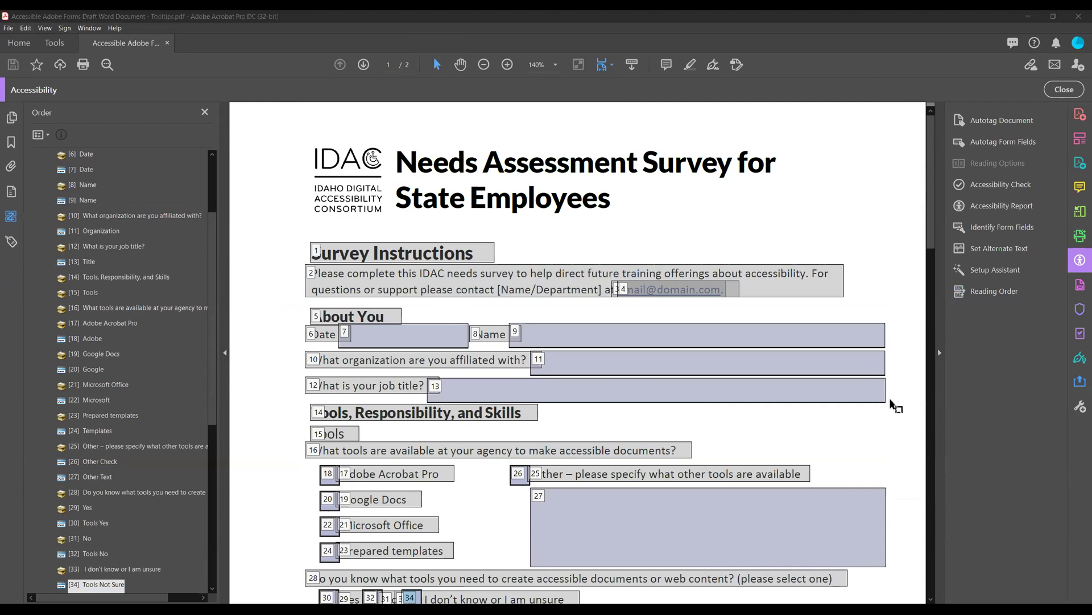
pyautogui.scroll(-1, 886, 398)
pyautogui.scroll(-3, 887, 399)
pyautogui.scroll(-6, 886, 399)
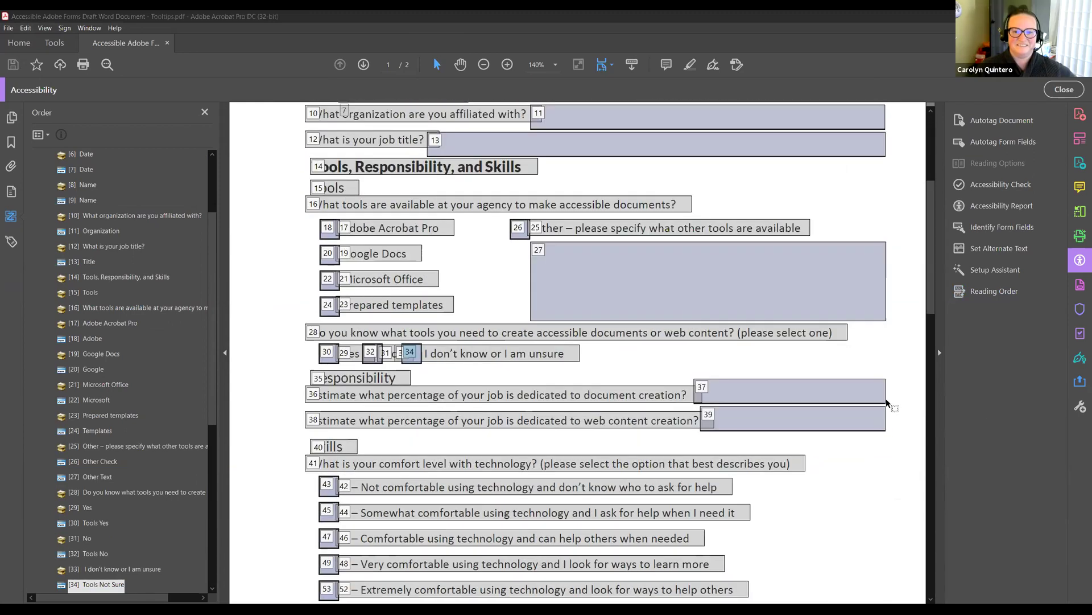
# Search the entire document for unmarked annotations from the Content structure, after viewing the page 2 containers
pyautogui.scroll(-10, 885, 400)
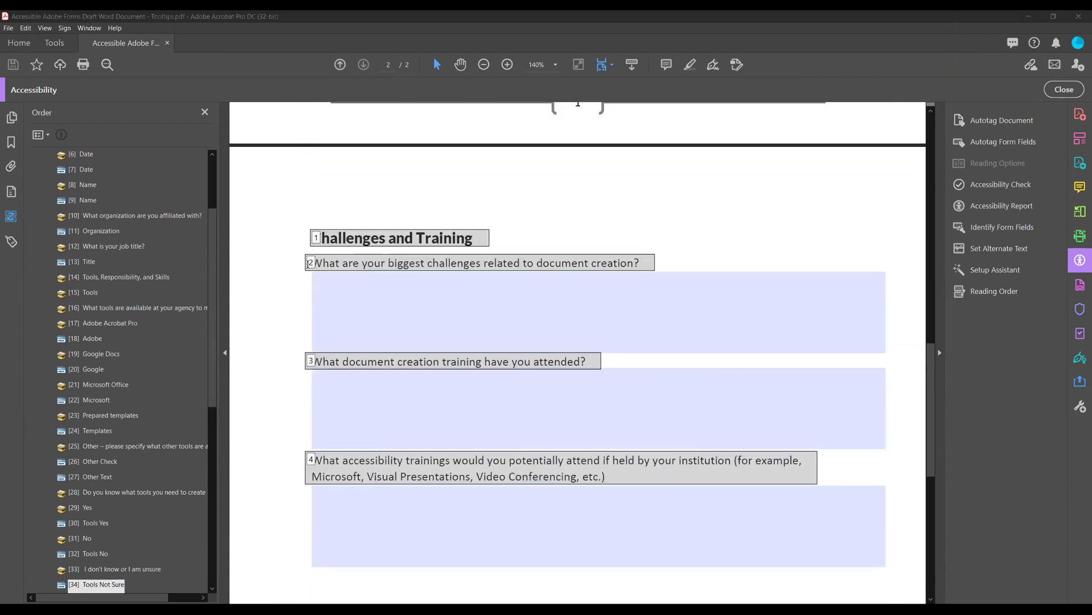
pyautogui.scroll(-1, 310, 263)
pyautogui.scroll(-8, 57, 342)
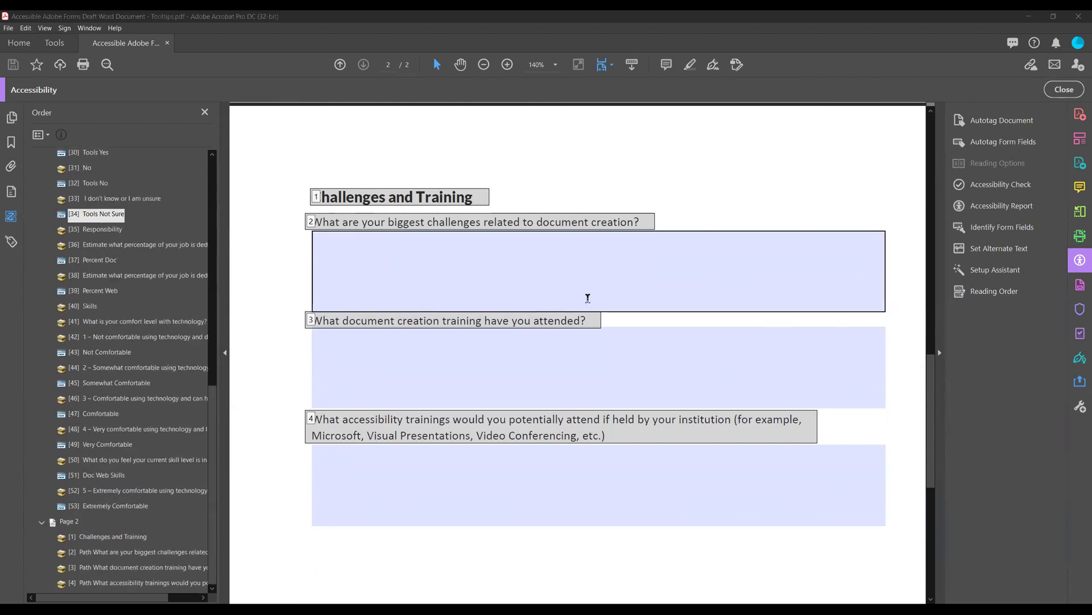
pyautogui.click(10, 192)
pyautogui.click(40, 138)
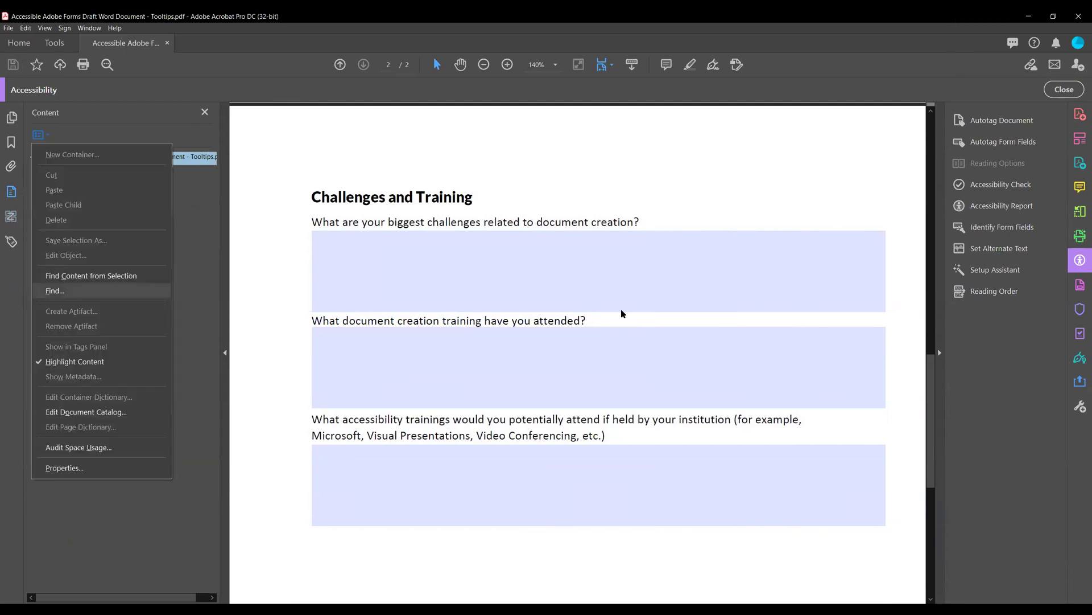
pyautogui.click(55, 290)
pyautogui.click(633, 278)
pyautogui.click(577, 320)
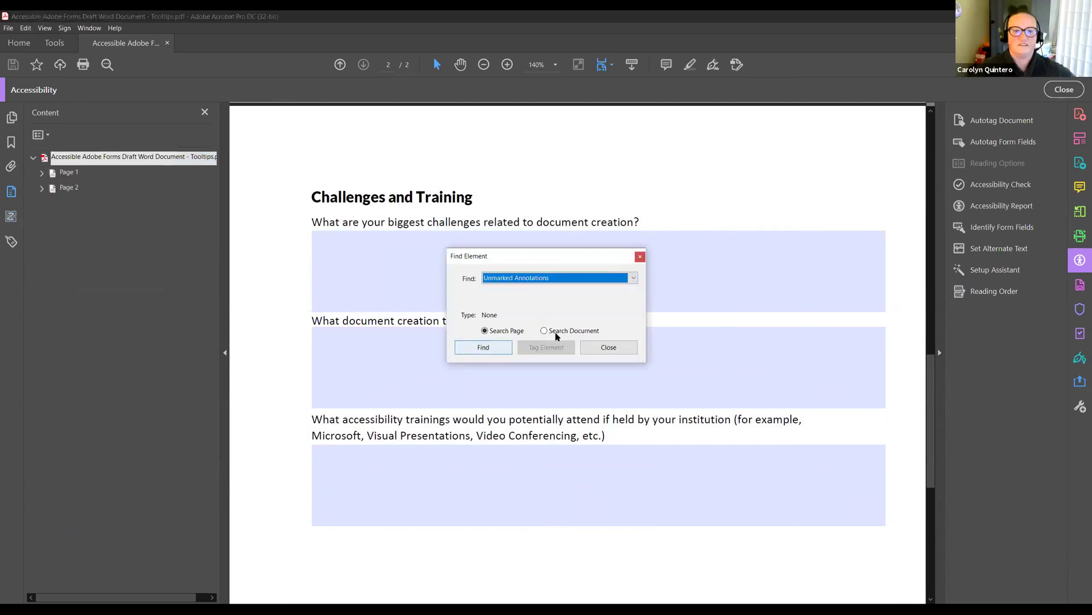
pyautogui.click(557, 335)
pyautogui.click(484, 347)
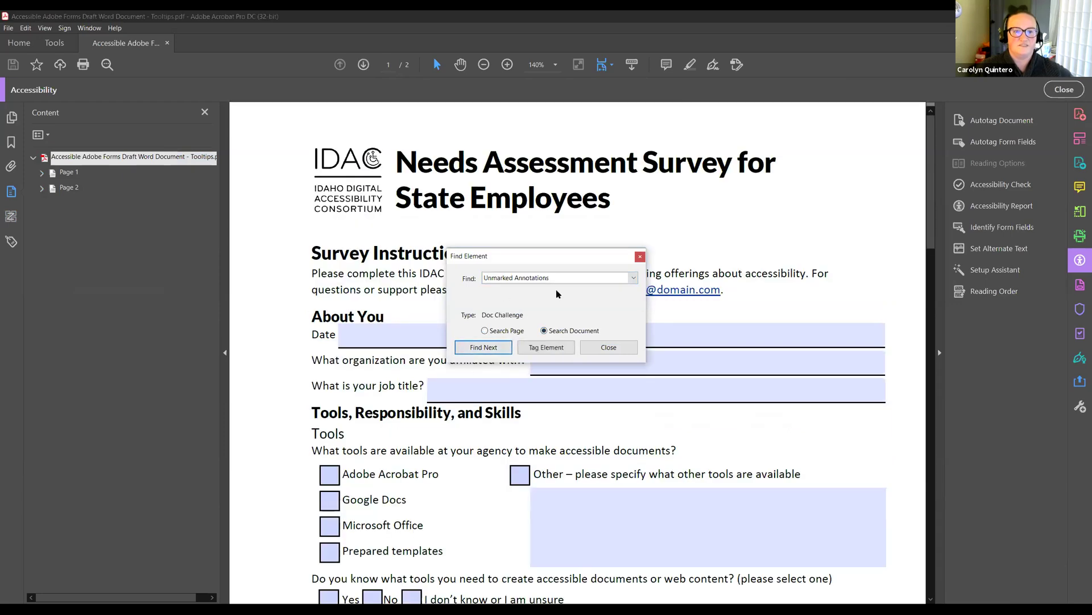
# Tag the field under "What are your biggest challenges related to document creation?" as a Form element titled "Challenges"
pyautogui.click(547, 344)
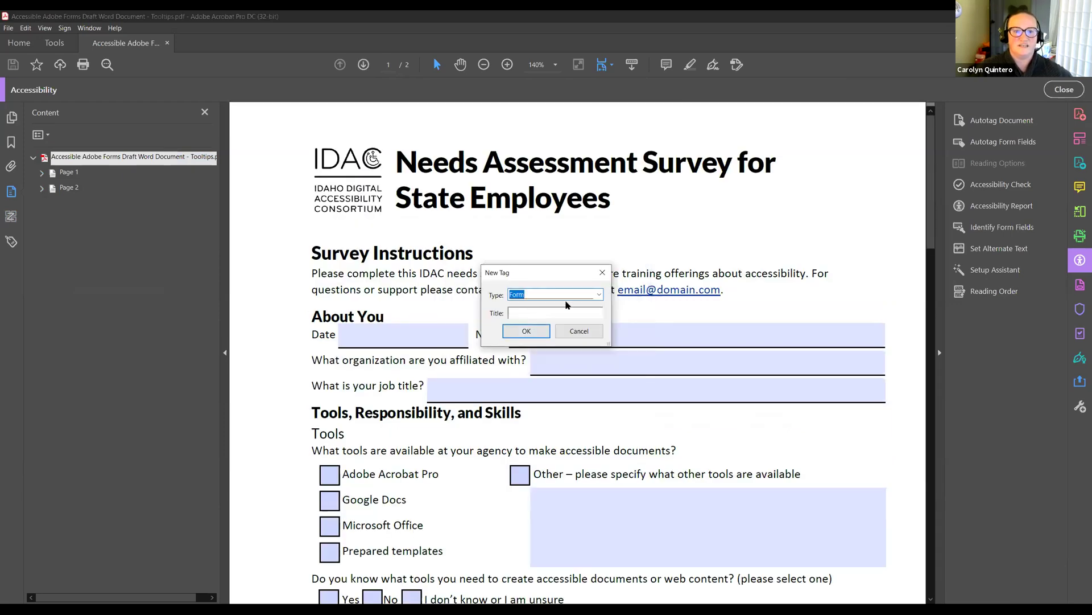
pyautogui.click(585, 330)
pyautogui.scroll(-3, 569, 388)
pyautogui.scroll(-7, 555, 432)
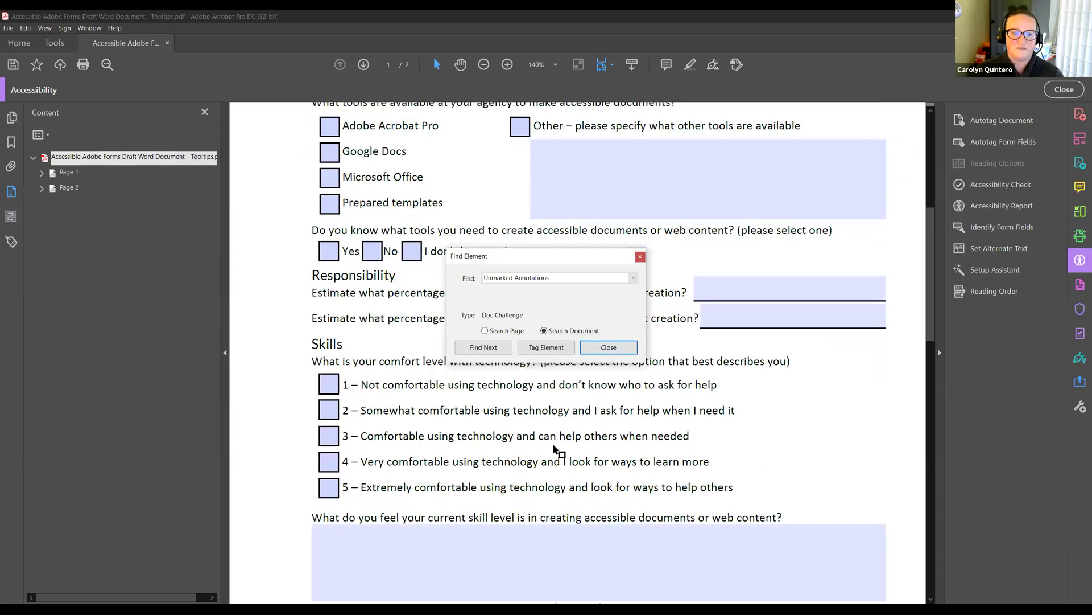
pyautogui.scroll(-12, 555, 450)
pyautogui.click(548, 347)
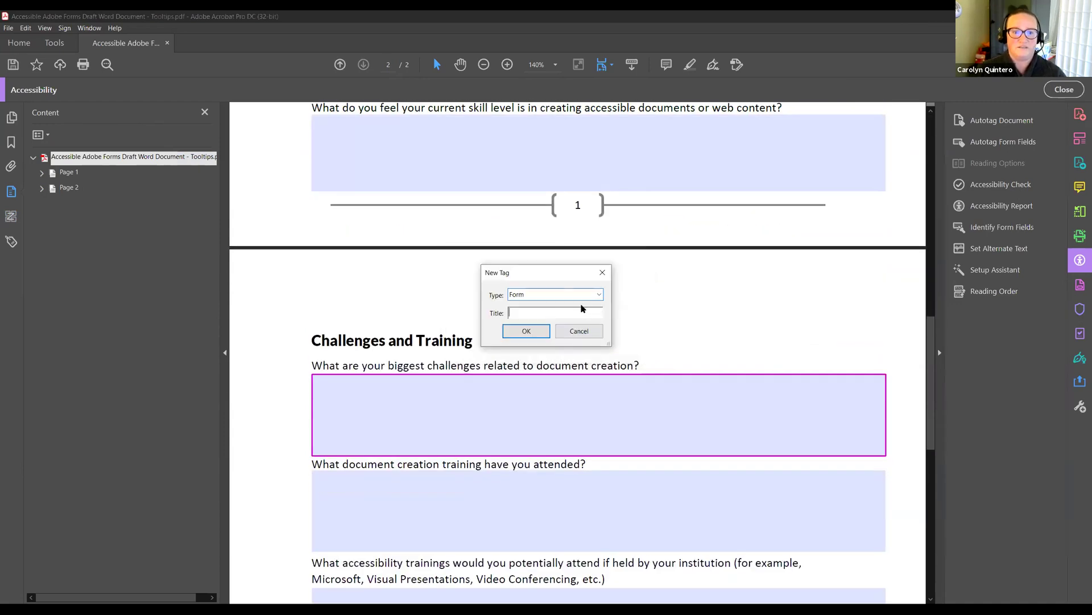
pyautogui.write('Challenges')
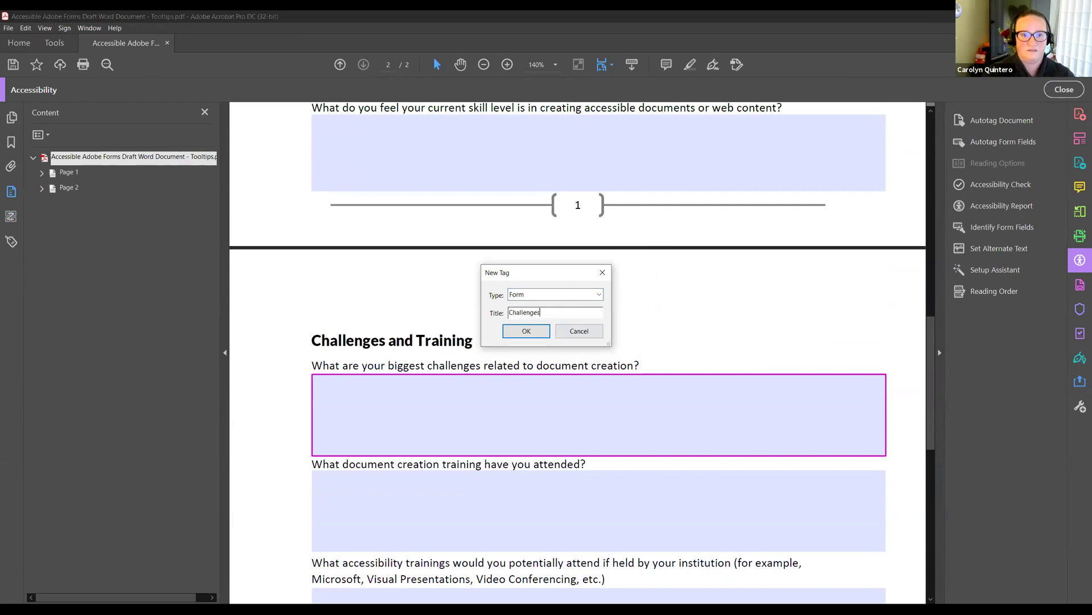
pyautogui.click(527, 332)
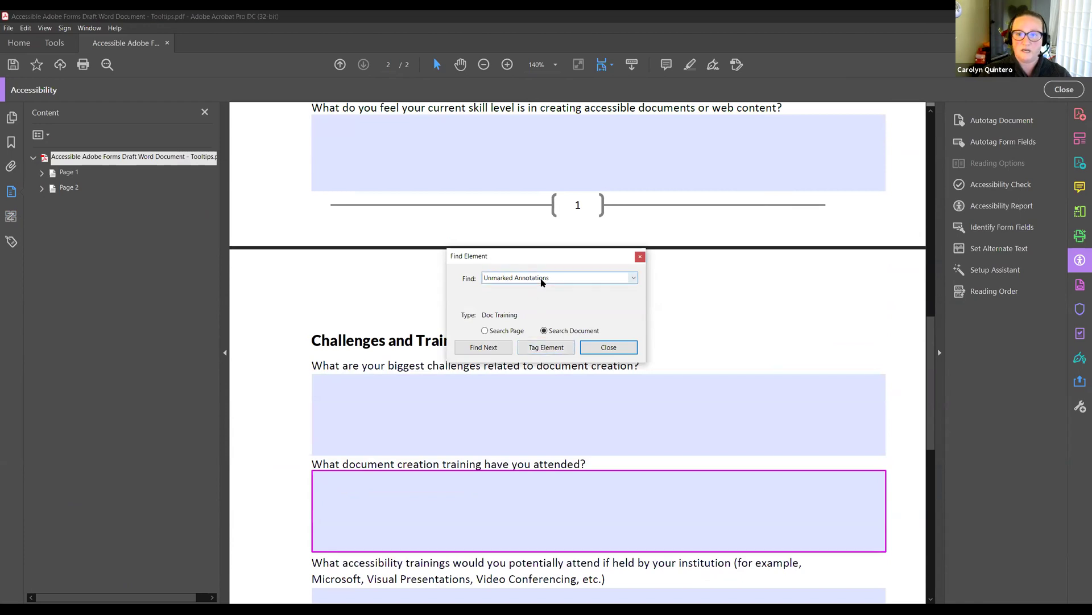
# Tag the document creation training field as Form titled "Document Training" and the accessibility trainings field as Form titled "Future Training"
pyautogui.click(535, 342)
pyautogui.write('Document Training')
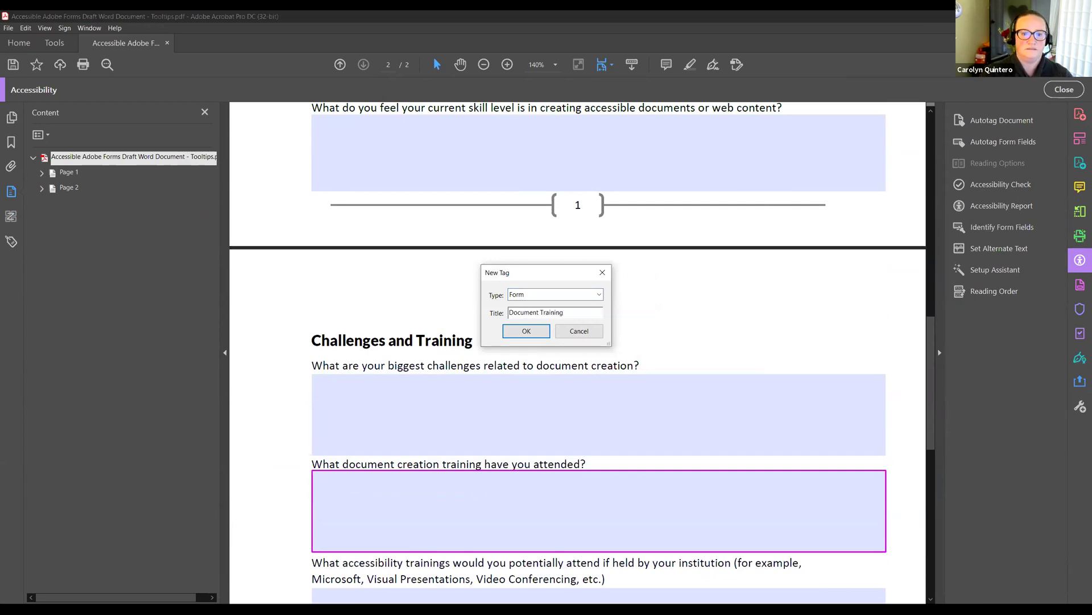
pyautogui.click(529, 329)
pyautogui.click(552, 348)
pyautogui.write('Future Training')
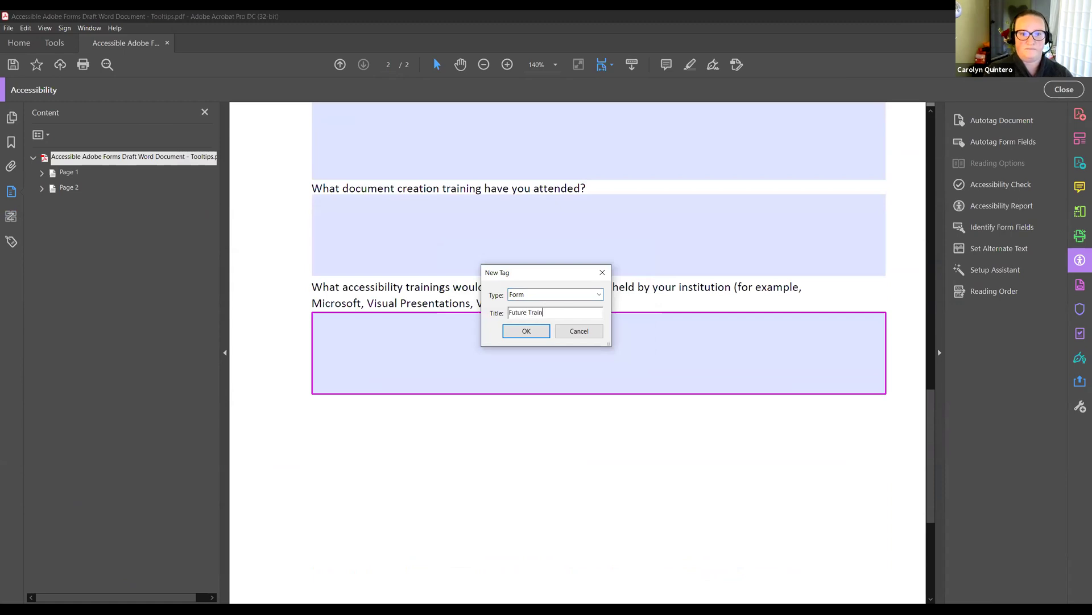
pyautogui.click(526, 332)
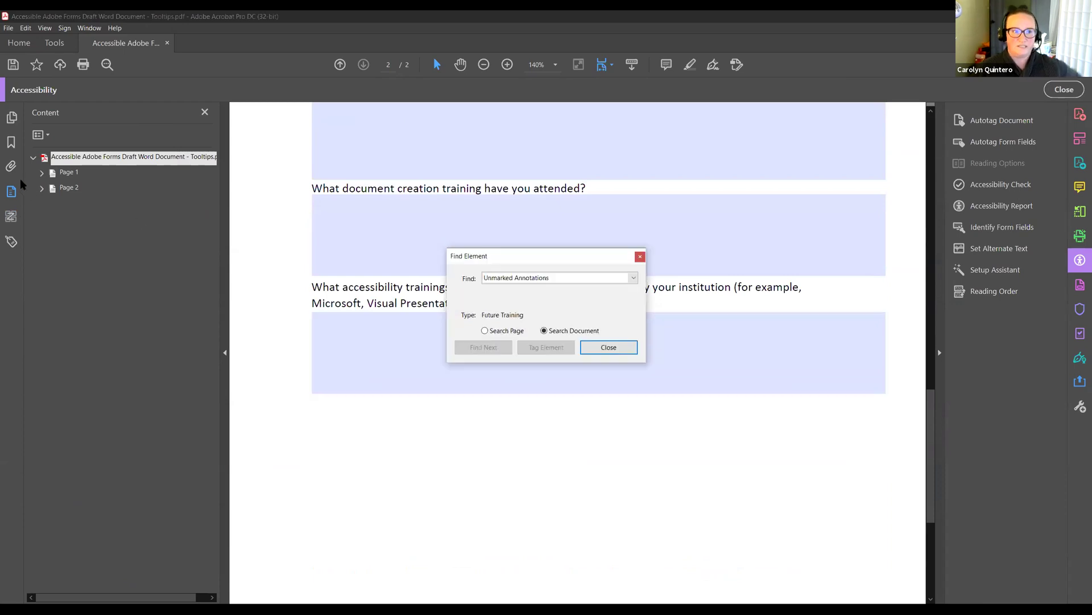
# In the Page 2 reading order, move Doc Challenge after the biggest challenges question and Doc Training after the training attended question
pyautogui.click(11, 241)
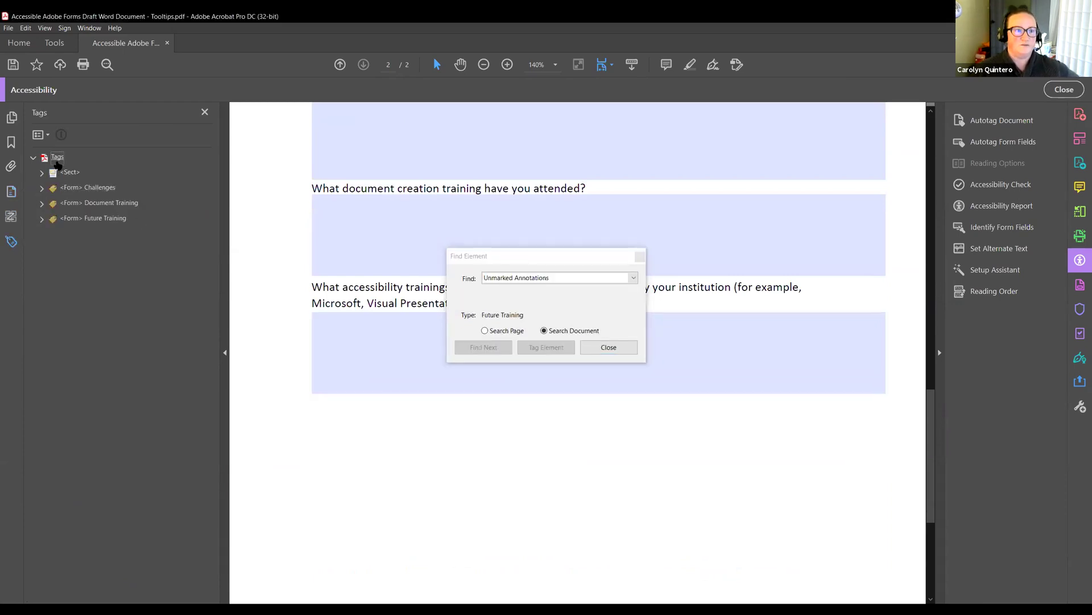
pyautogui.click(11, 216)
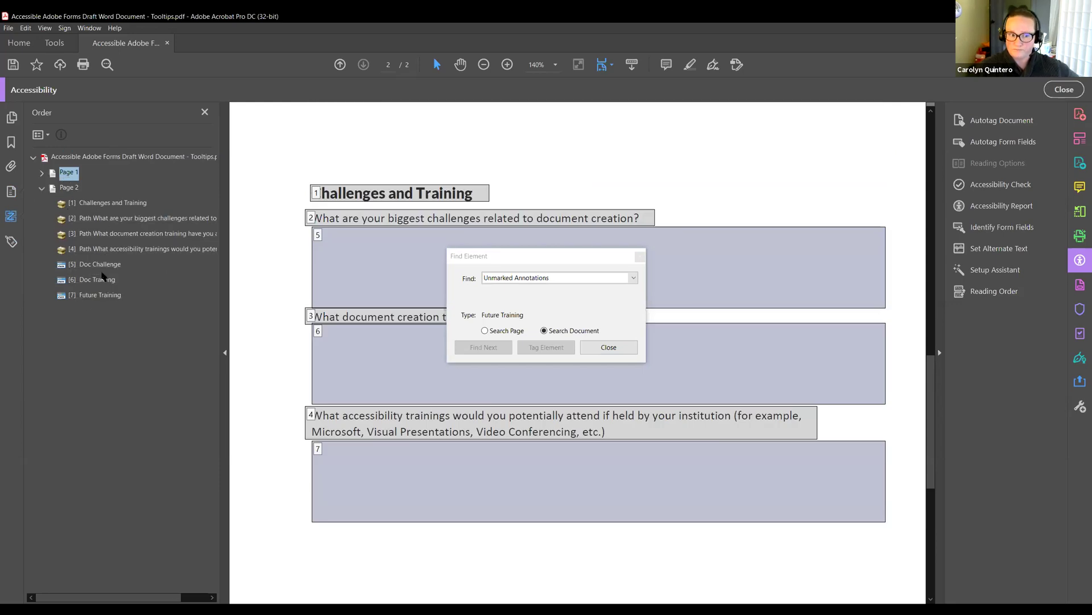
pyautogui.moveTo(90, 265); pyautogui.dragTo(96, 227)
pyautogui.moveTo(93, 280); pyautogui.dragTo(84, 258)
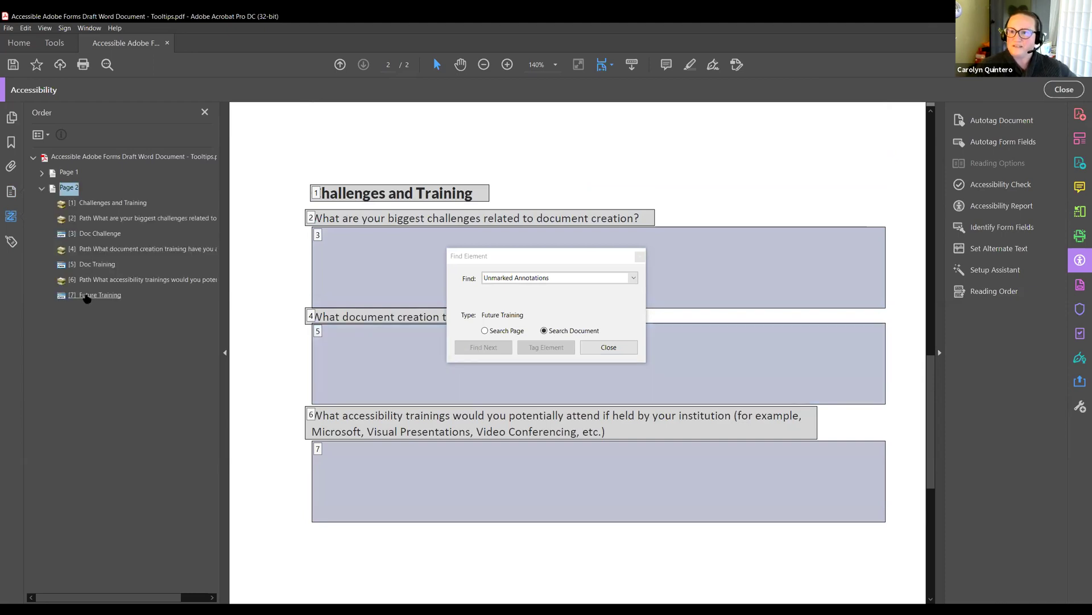
# Move the Future Training form tag into the Sect tag, directly after its last paragraph tag
pyautogui.click(10, 242)
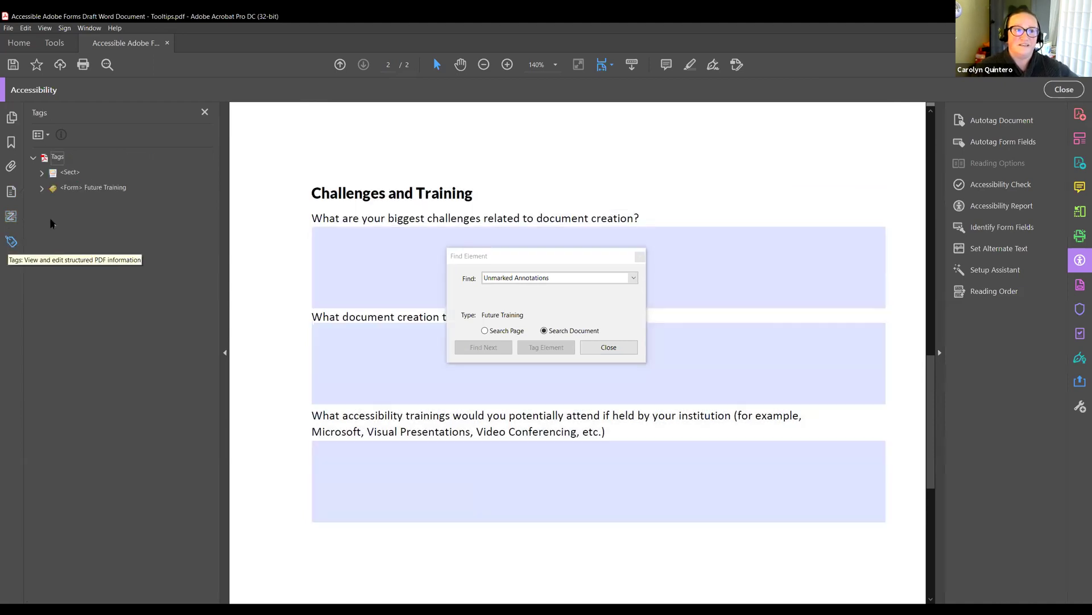
pyautogui.click(42, 173)
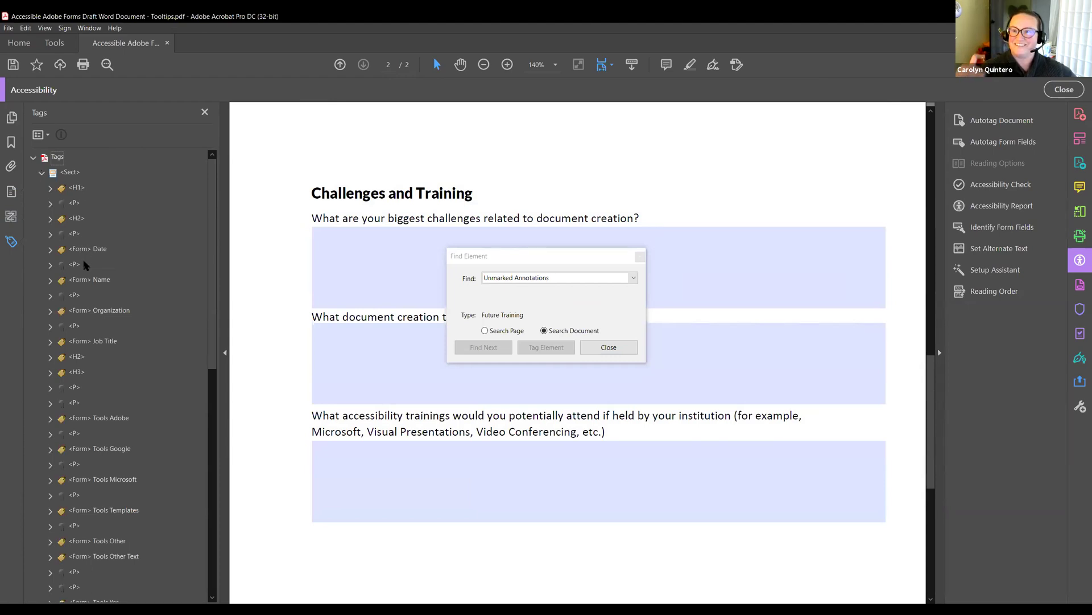
pyautogui.scroll(-10, 84, 265)
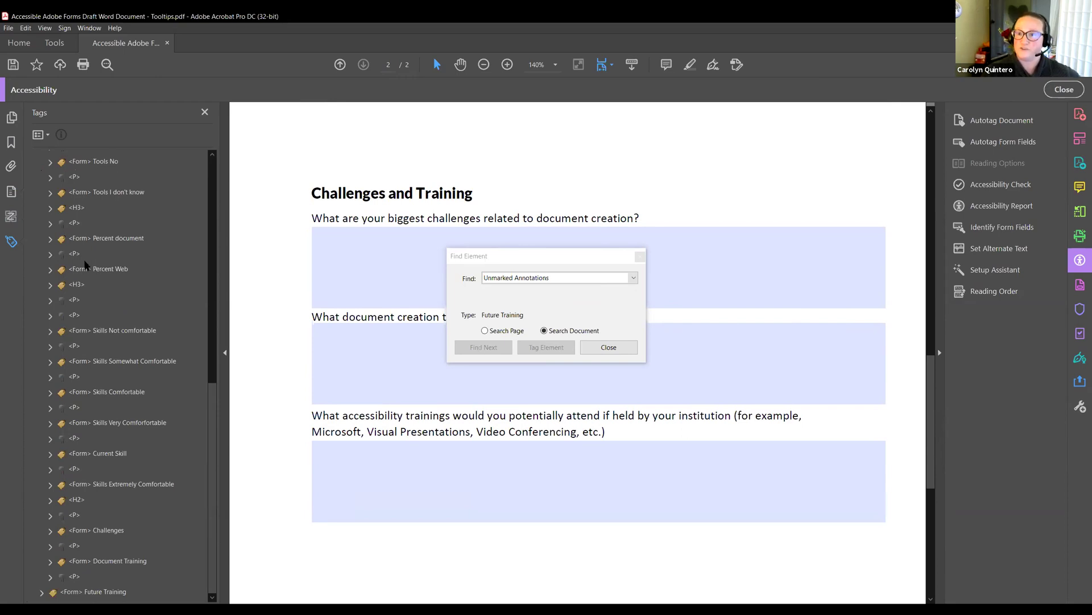
pyautogui.scroll(10, 50, 193)
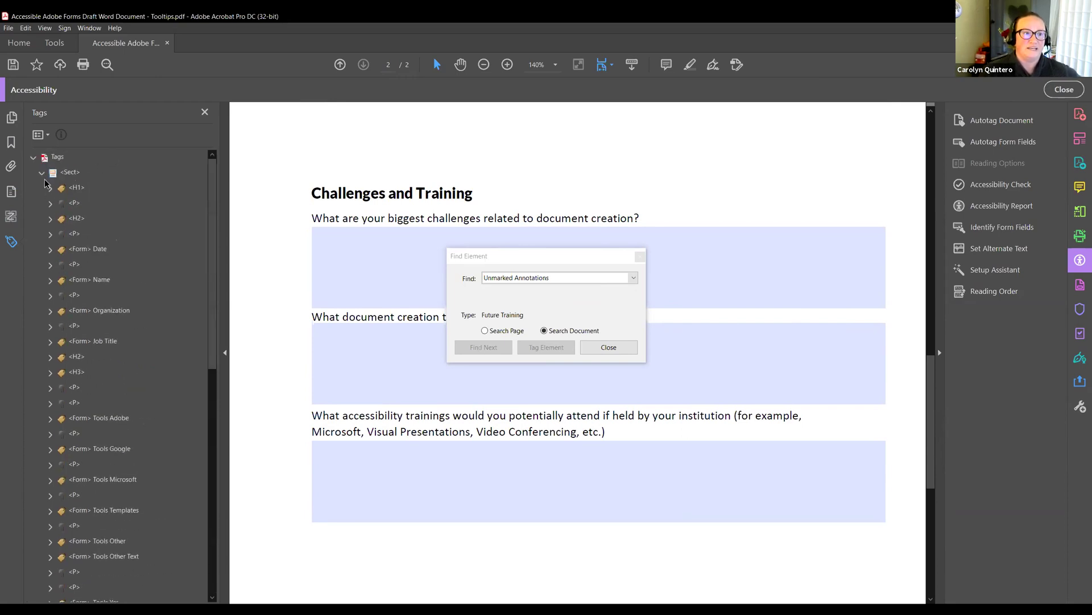
pyautogui.click(43, 188)
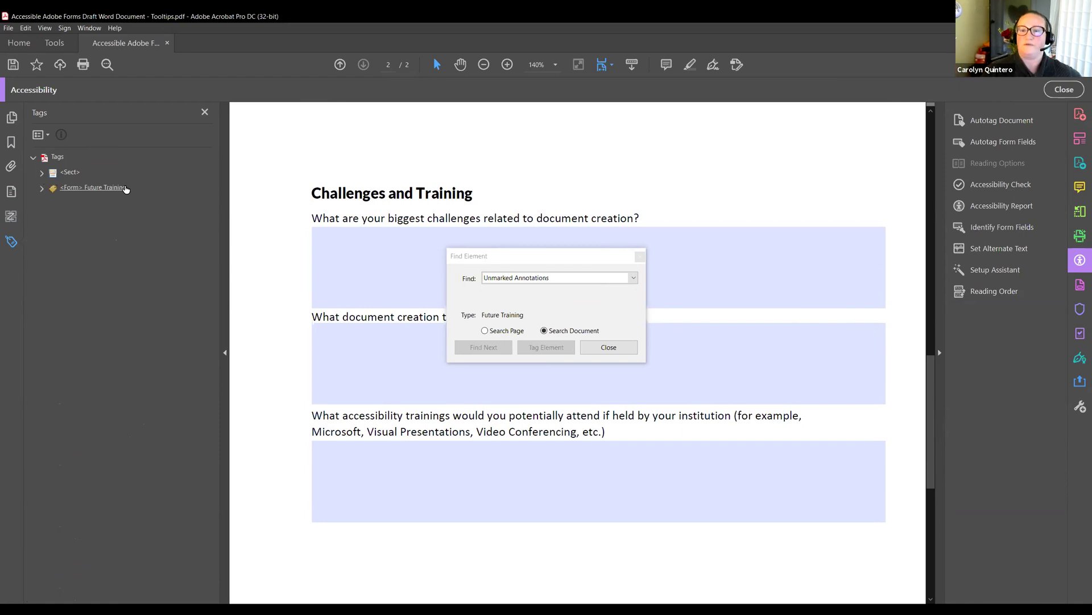
pyautogui.click(41, 172)
pyautogui.scroll(-10, 54, 244)
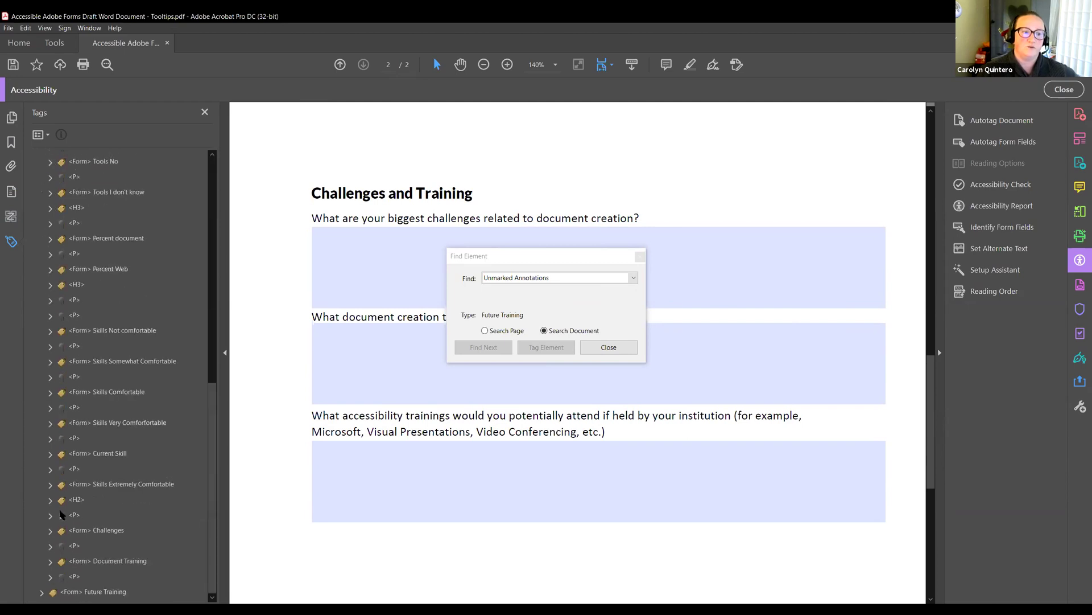
pyautogui.click(45, 591)
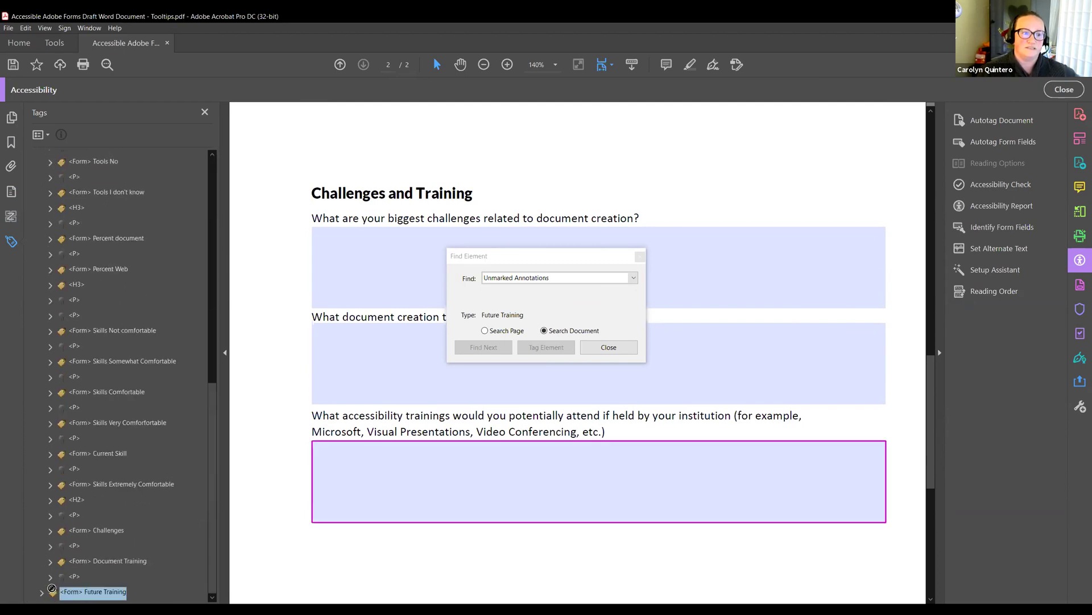
pyautogui.moveTo(47, 583); pyautogui.dragTo(45, 577)
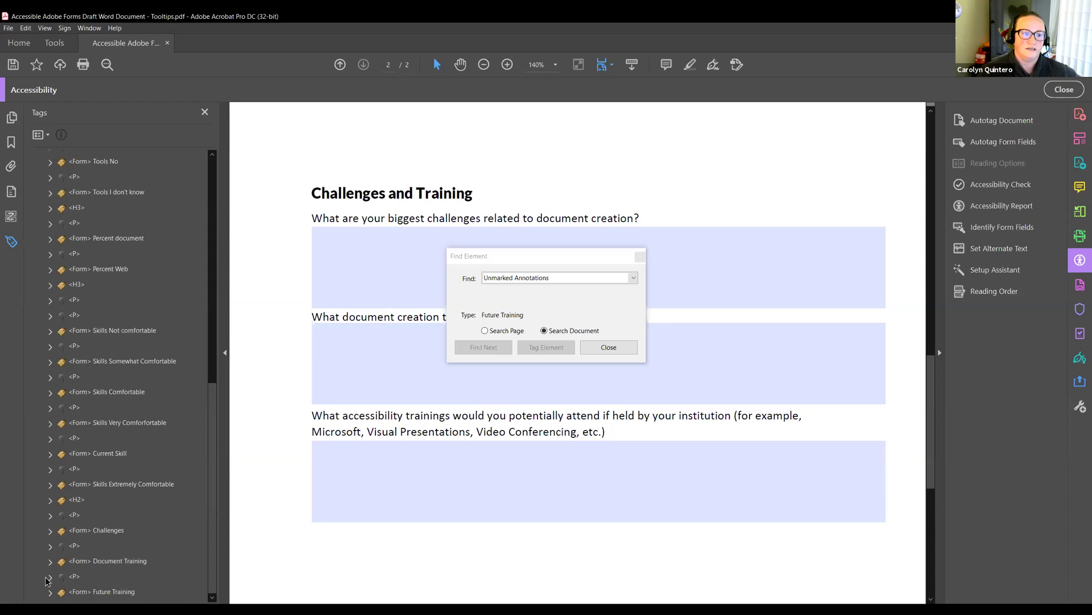
# Collapse and reopen the Sect tag and check its contents down to the Future Training form tag
pyautogui.scroll(10, 39, 179)
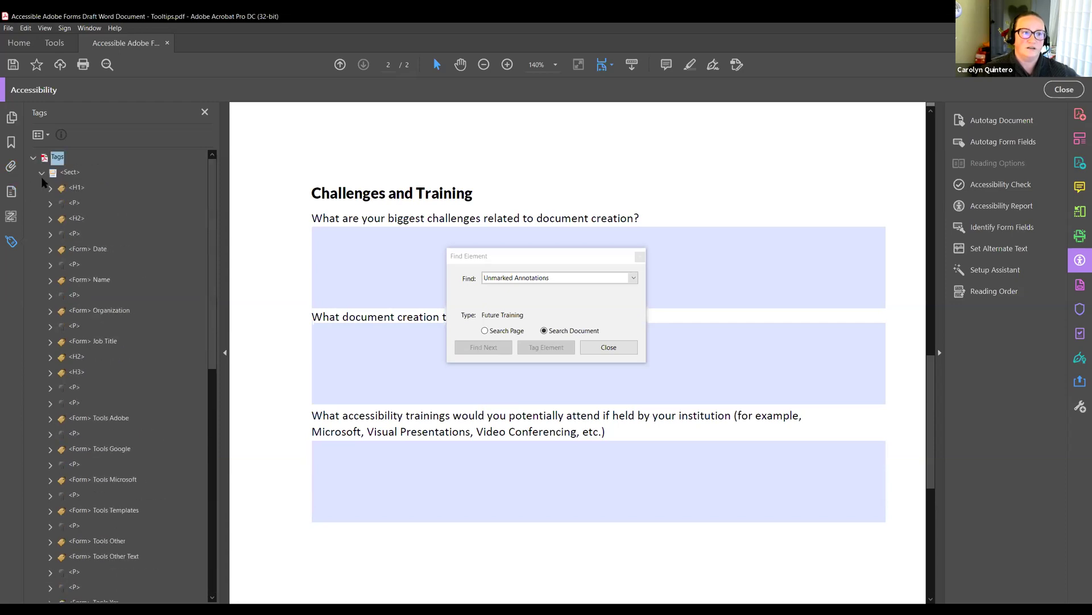
pyautogui.click(42, 173)
pyautogui.click(42, 173)
pyautogui.scroll(-10, 75, 258)
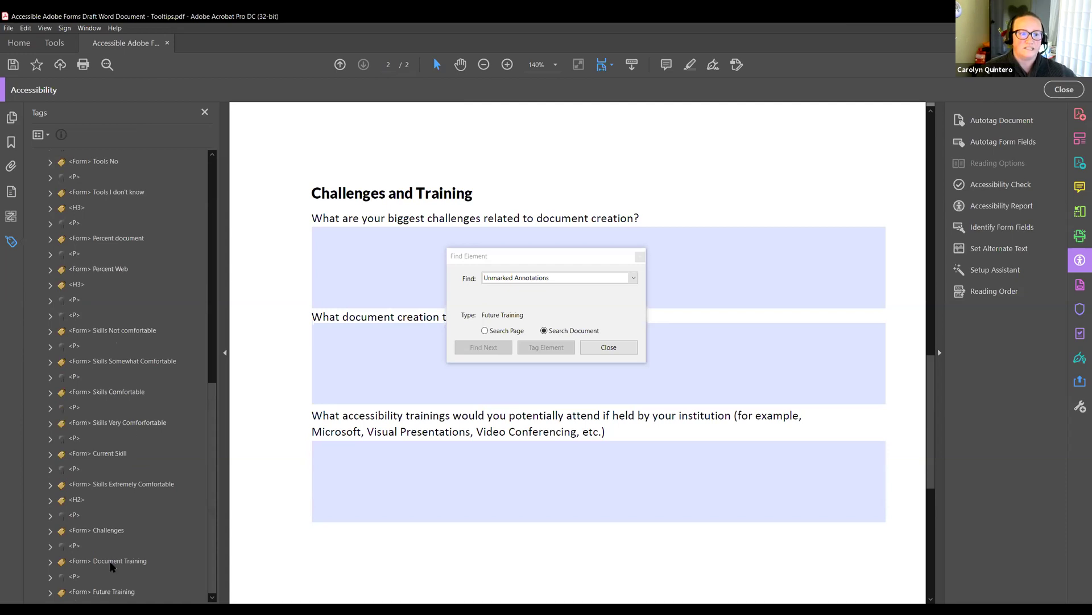
# Look over the reading order of both pages and the Page 2 content containers, and close the Find Element dialog
pyautogui.click(11, 217)
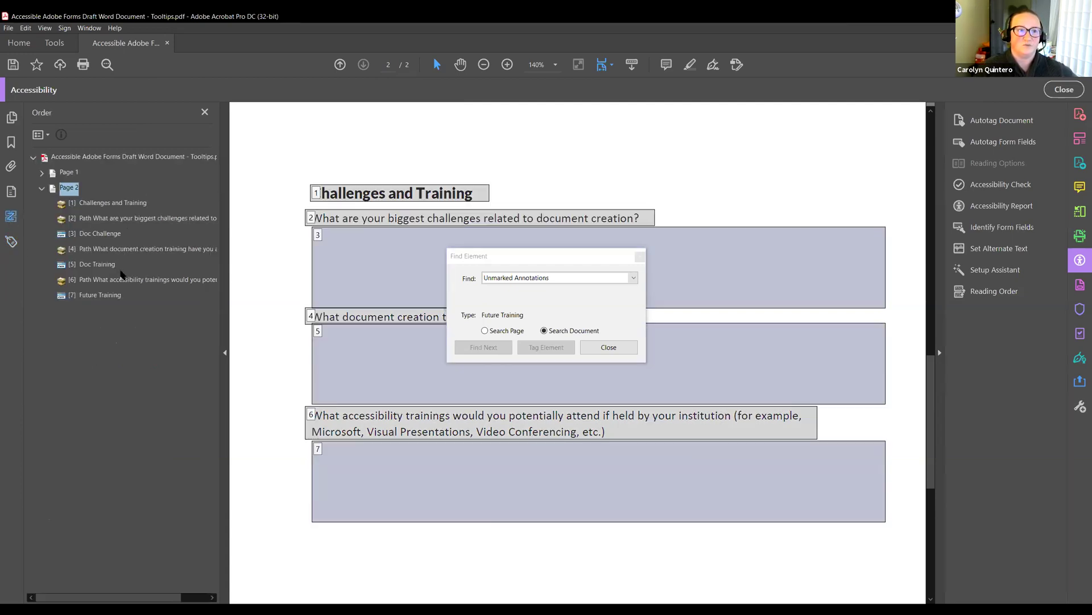
pyautogui.click(42, 173)
pyautogui.click(11, 192)
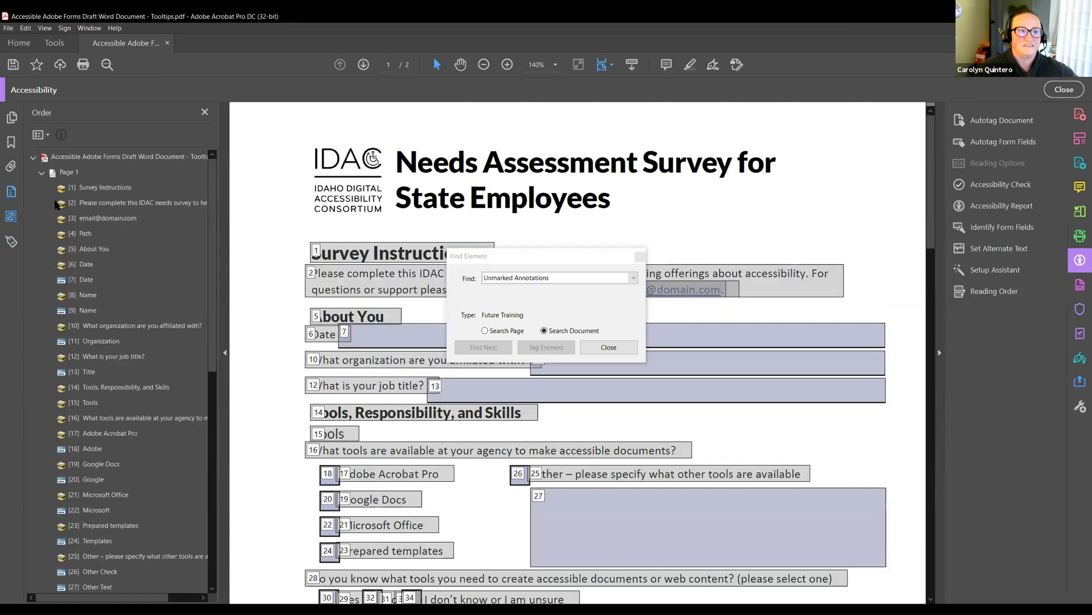
pyautogui.click(43, 188)
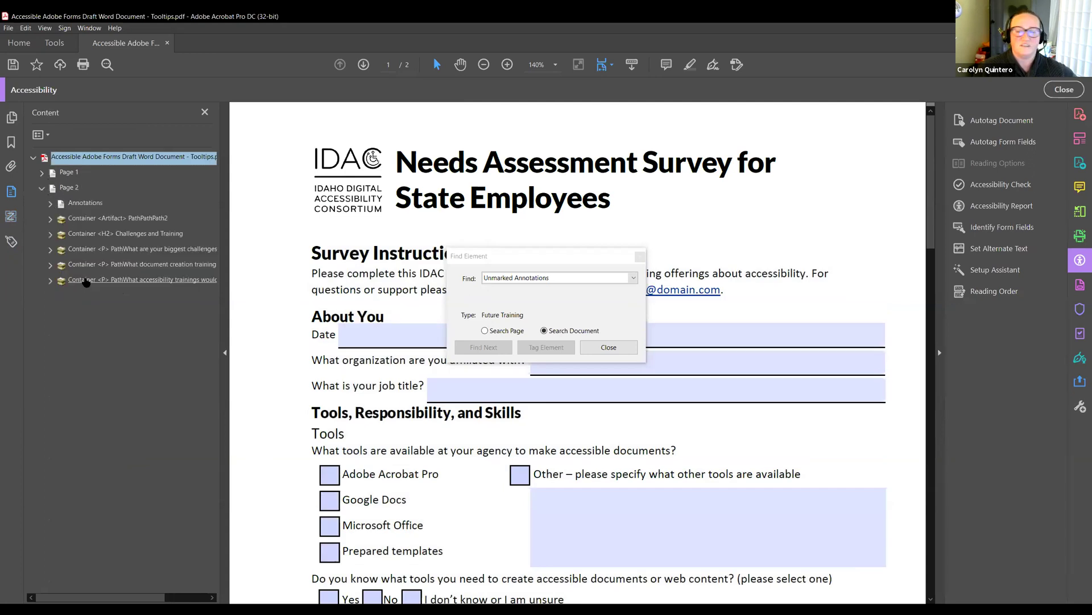
pyautogui.click(42, 188)
pyautogui.click(33, 157)
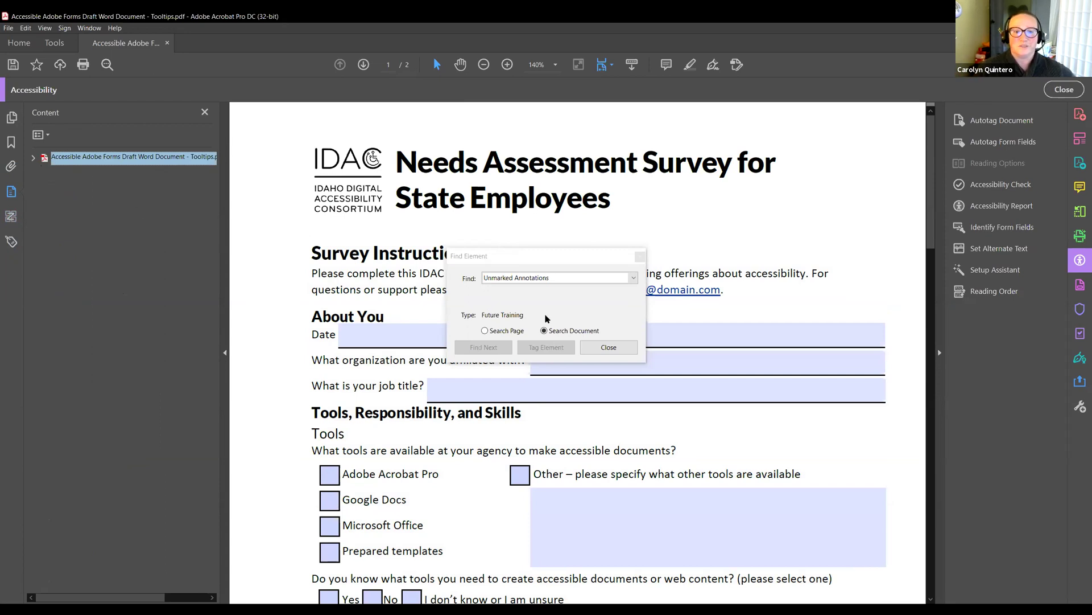
pyautogui.click(593, 349)
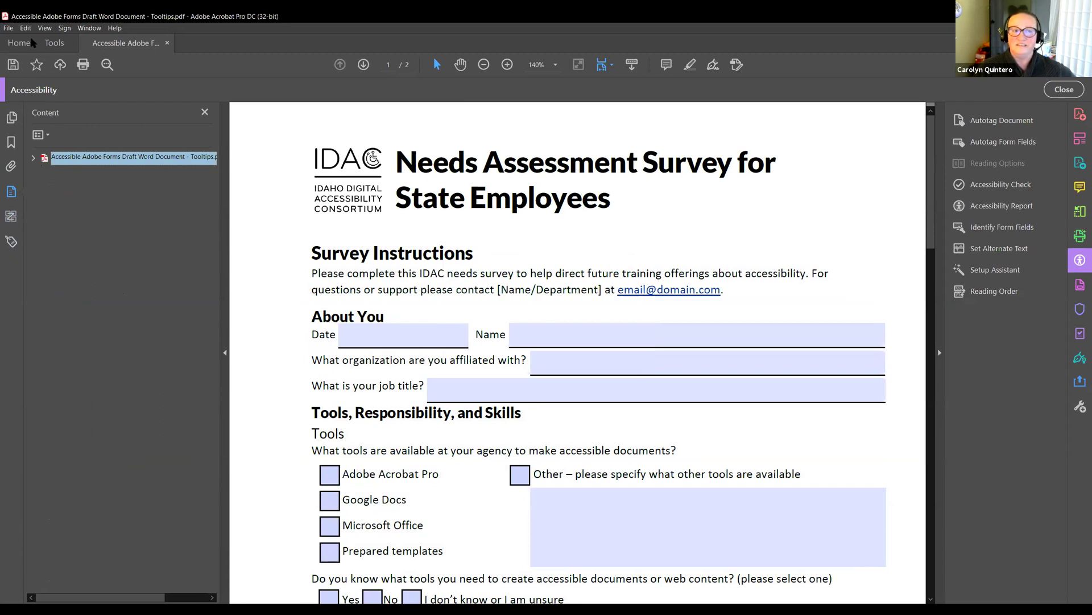
# Set the title in the document properties to "Idaho Digital Accessibility Consortium Needs Assessment Survey for State Employees"
pyautogui.click(8, 28)
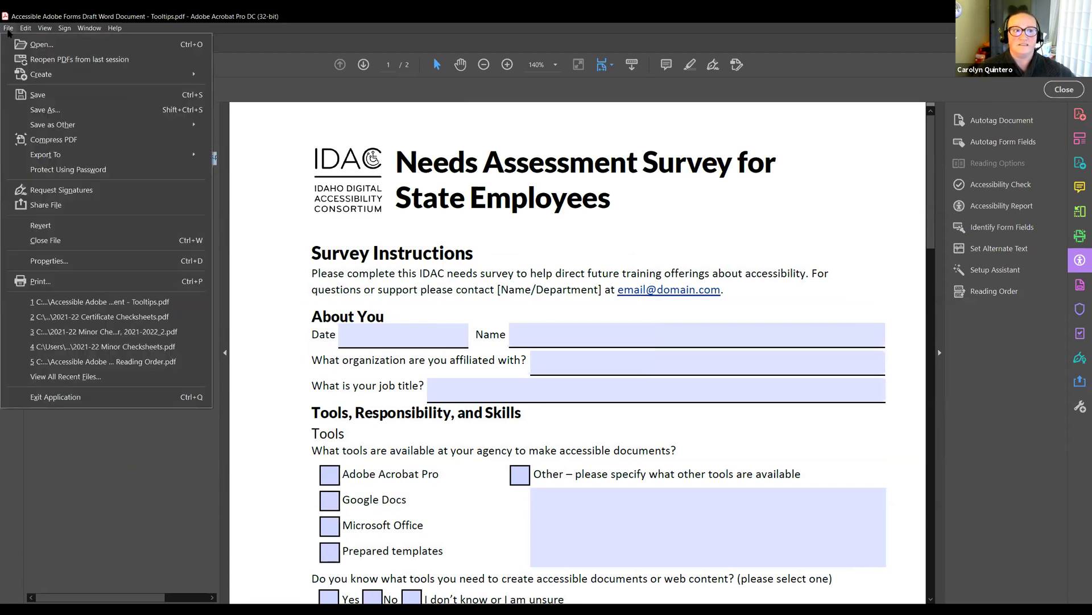
pyautogui.click(43, 262)
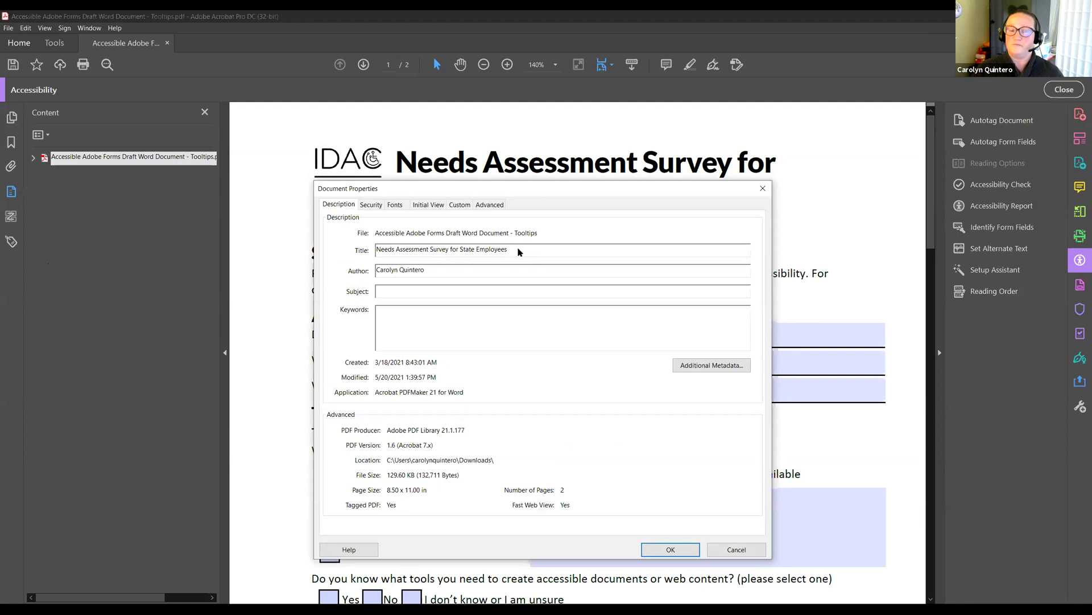
pyautogui.moveTo(442, 190)
pyautogui.mouseDown()
pyautogui.moveTo(467, 176)
pyautogui.moveTo(448, 209)
pyautogui.mouseUp()
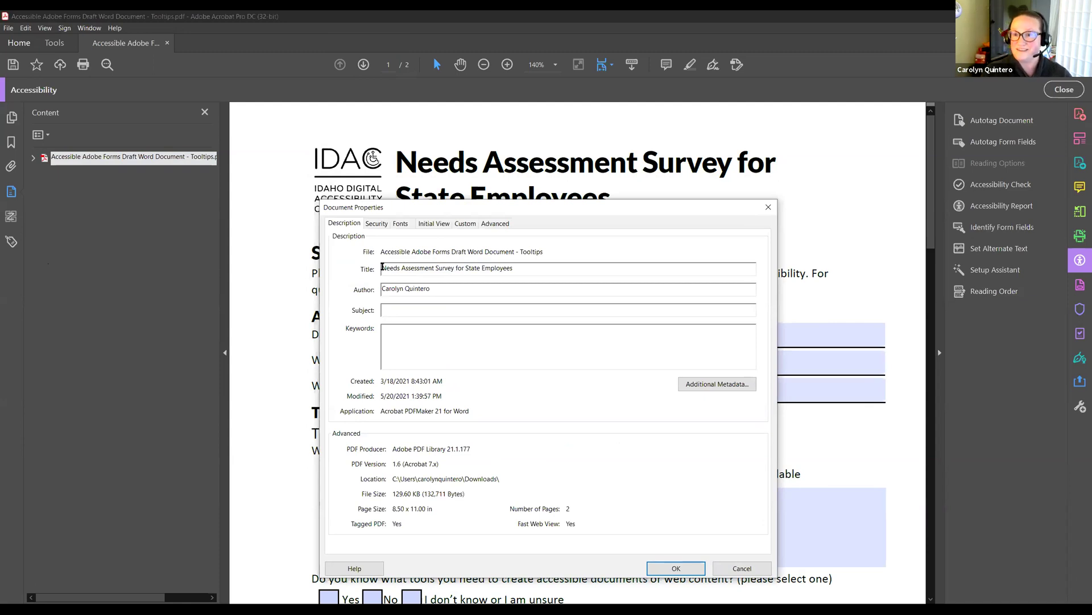
pyautogui.write('Idaho Ditig')
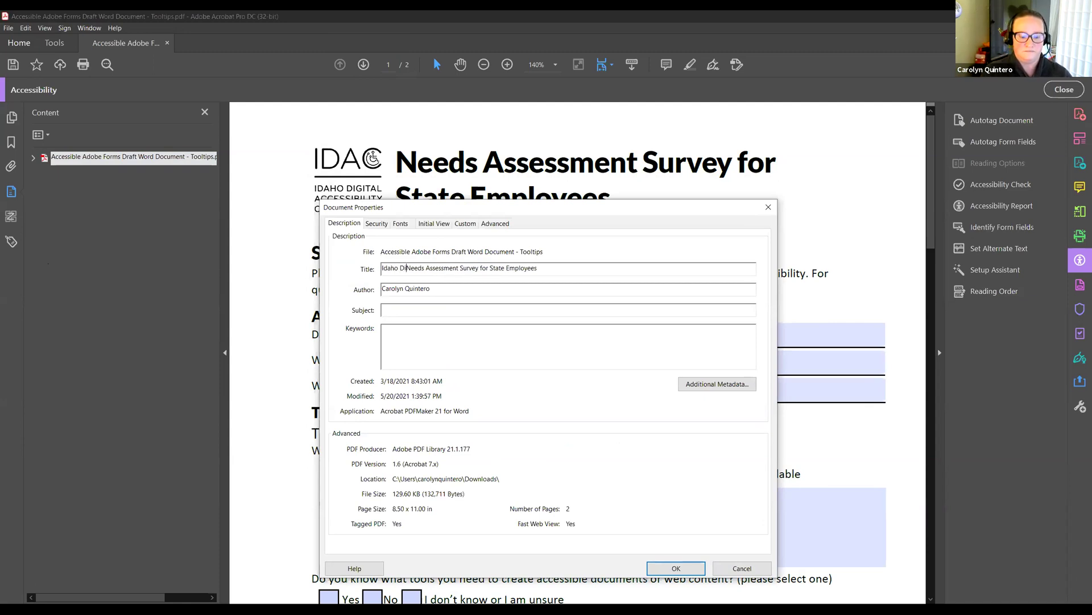
pyautogui.press('BackSpace')
pyautogui.press('BackSpace')
pyautogui.press('BackSpace')
pyautogui.write('gi')
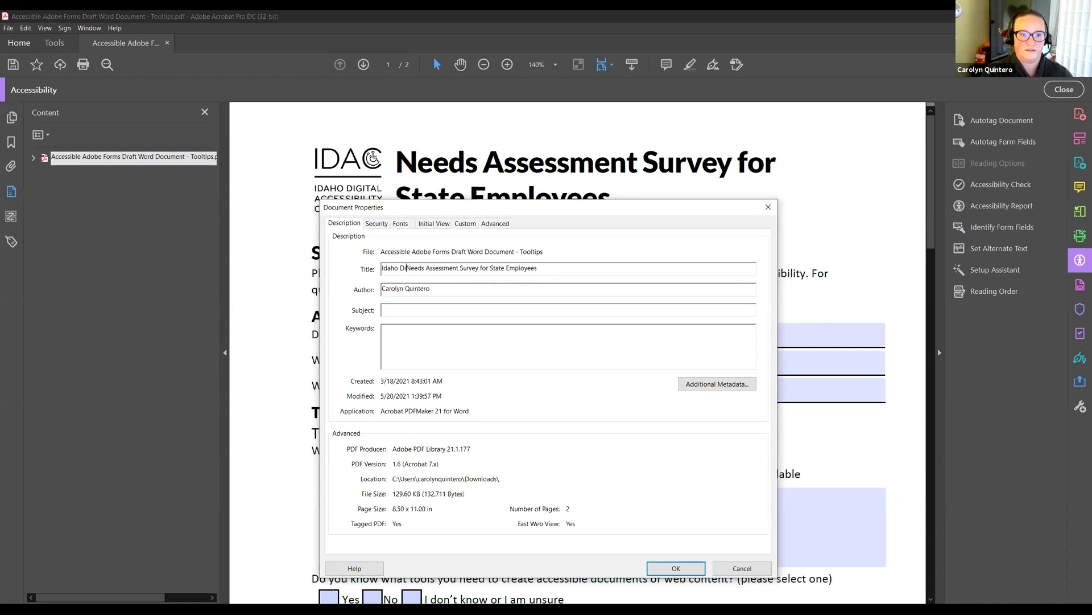
pyautogui.write('tal Accessibility ')
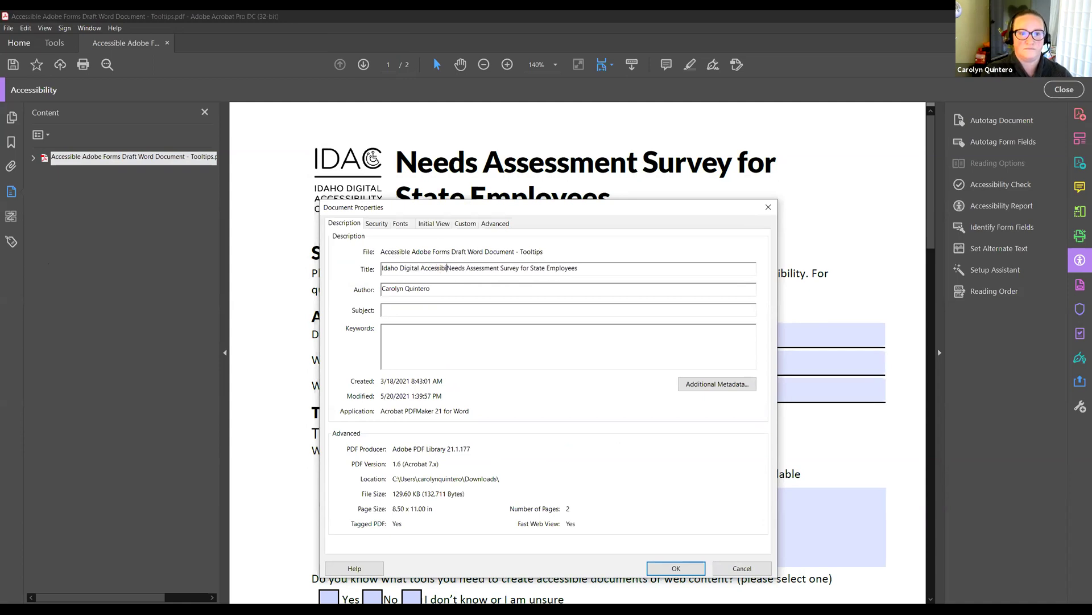
pyautogui.write('Consortium')
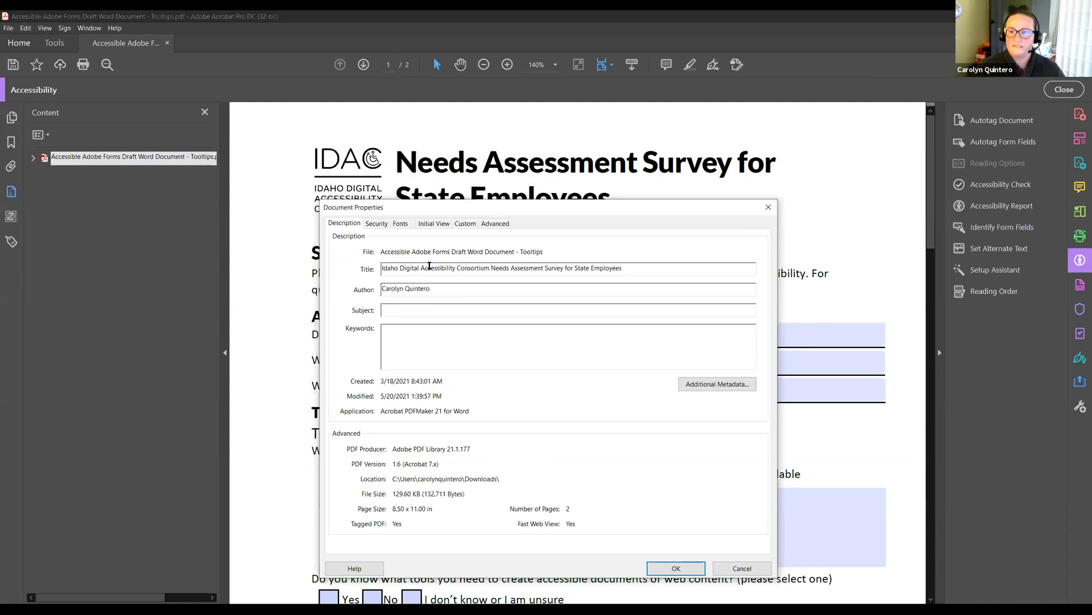
pyautogui.click(676, 568)
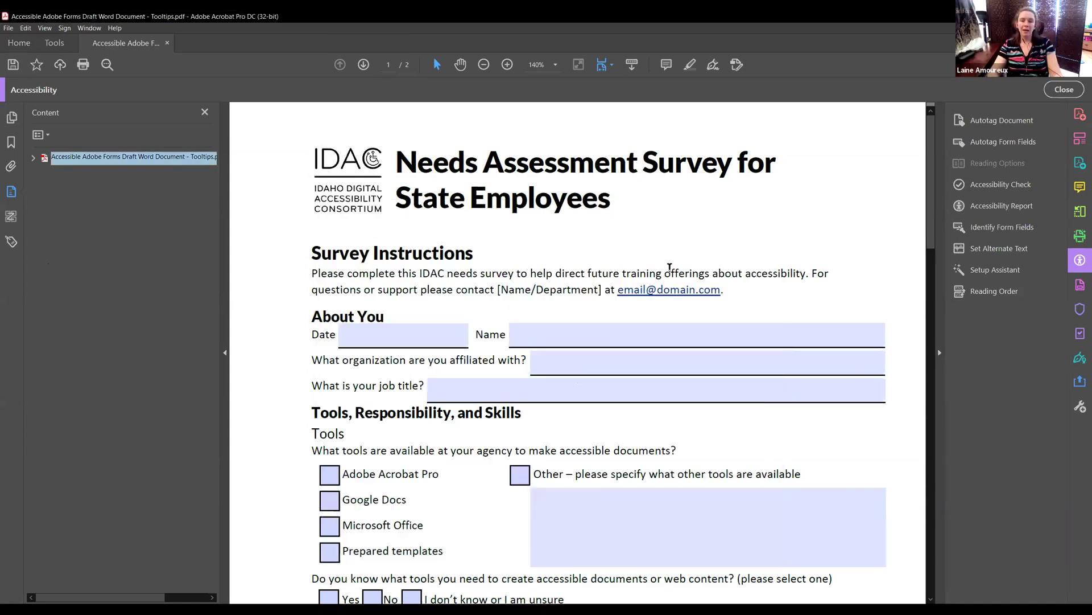
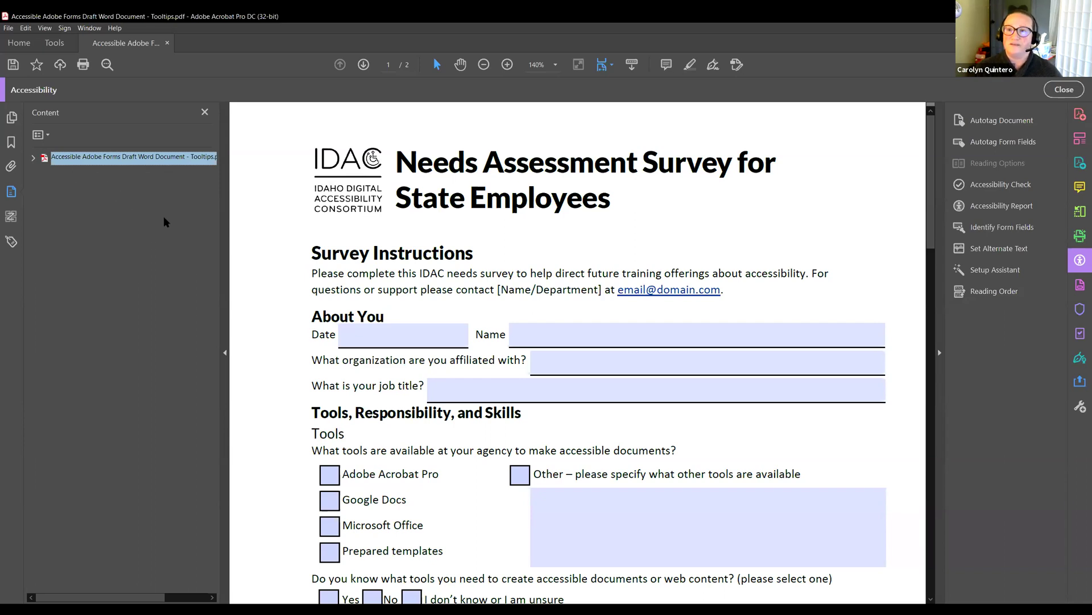
# Run the accessibility check on all pages of the document and fix the Title issue in the Document category
pyautogui.click(961, 206)
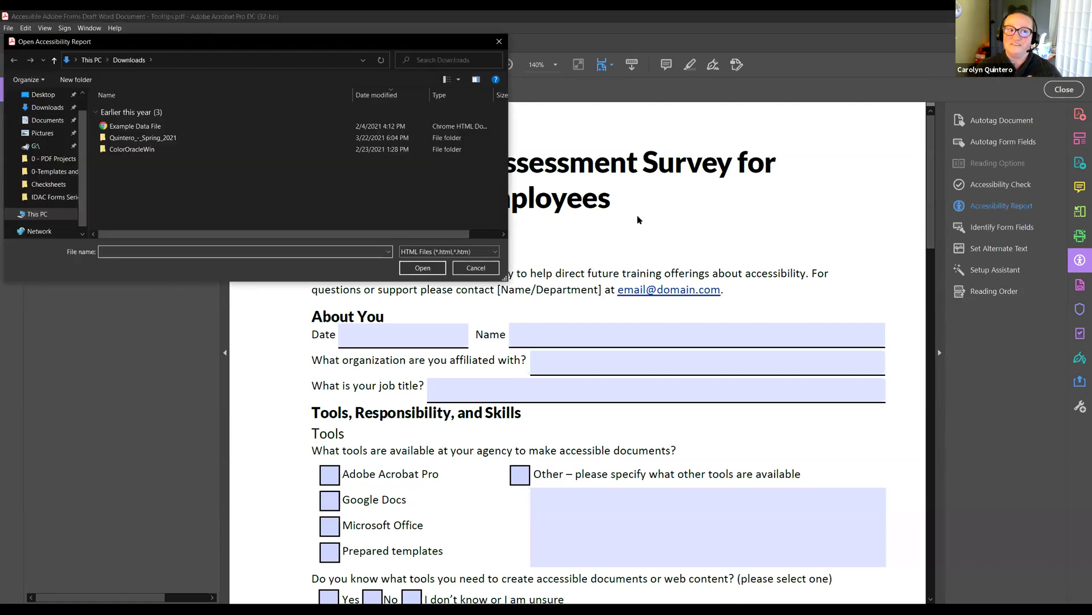
pyautogui.click(960, 186)
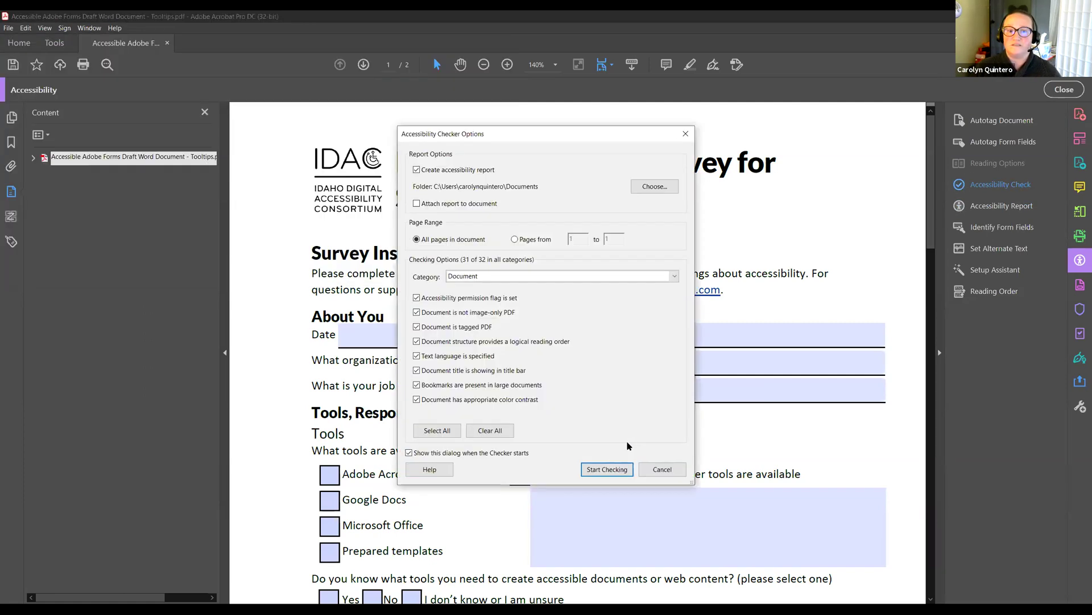
pyautogui.click(612, 467)
pyautogui.click(34, 160)
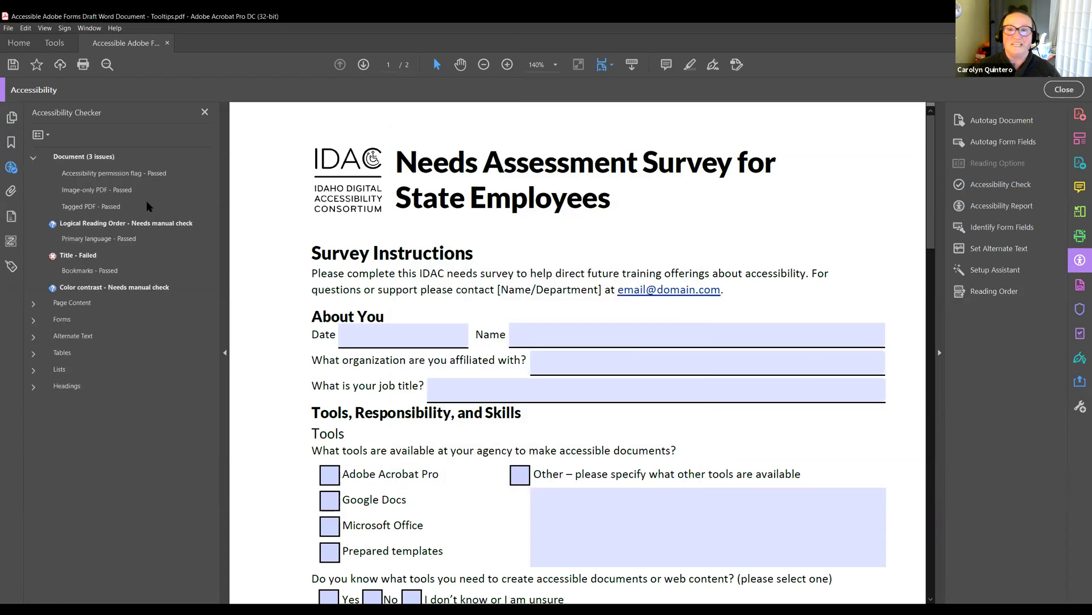
pyautogui.rightClick(65, 259)
pyautogui.click(84, 269)
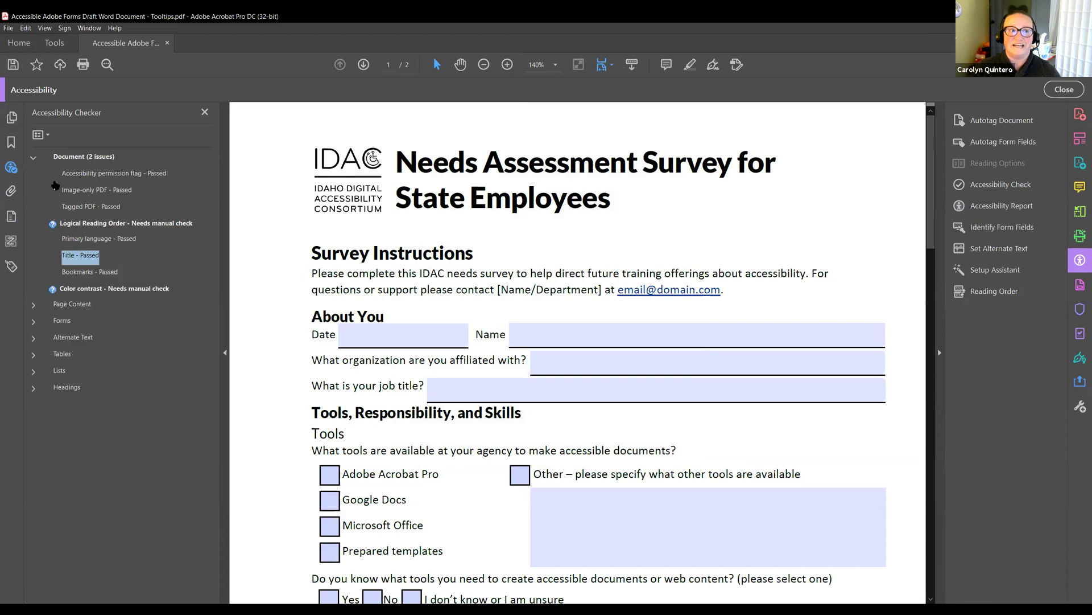